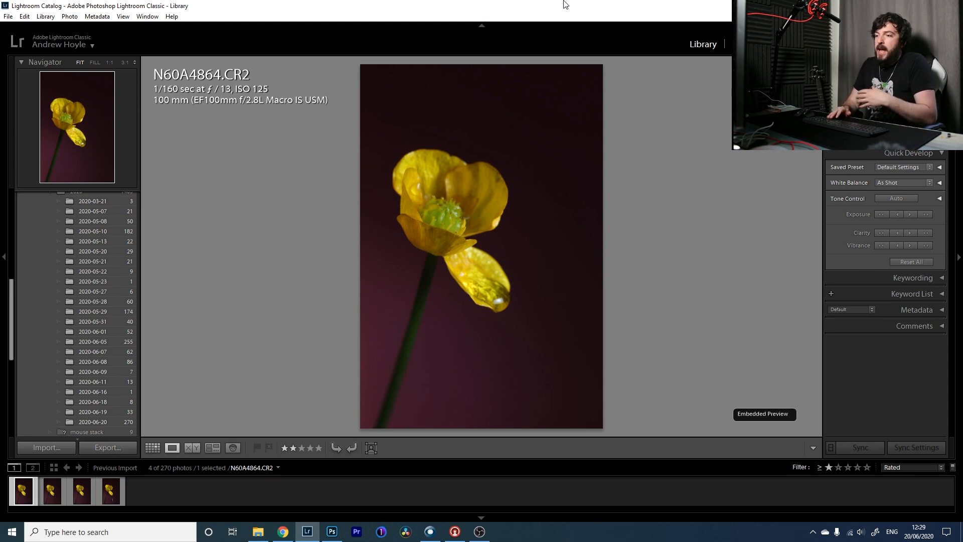
Compare the four flower shots and examine the petal focus at 1:1 in N60A4864.CR2 and N60A4867.CR2.
click(107, 495)
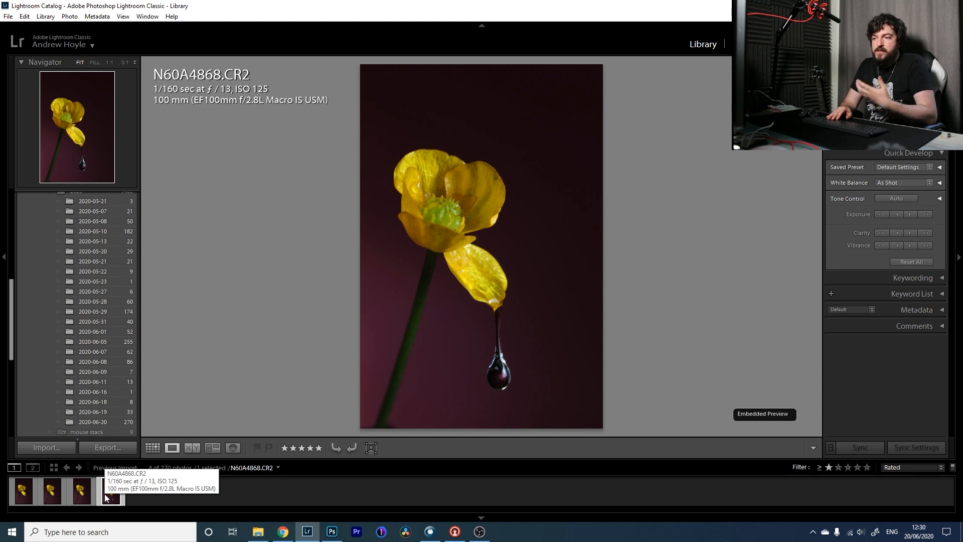
key(Left)
key(Left)
key(Left)
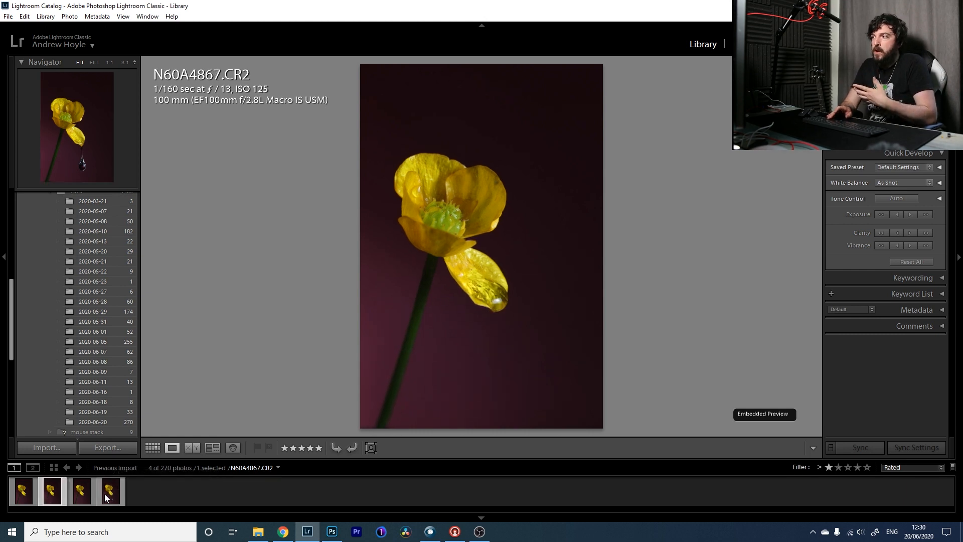
click(423, 234)
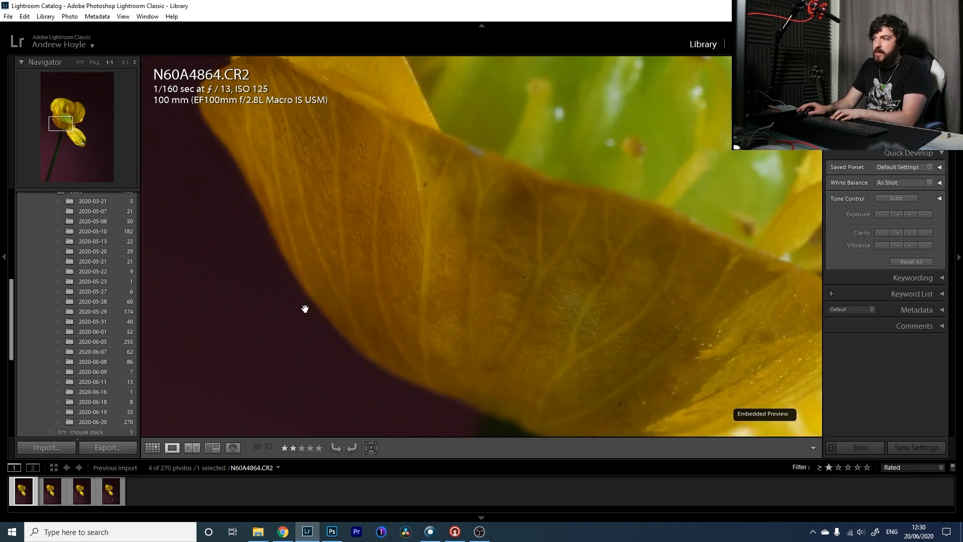
click(82, 494)
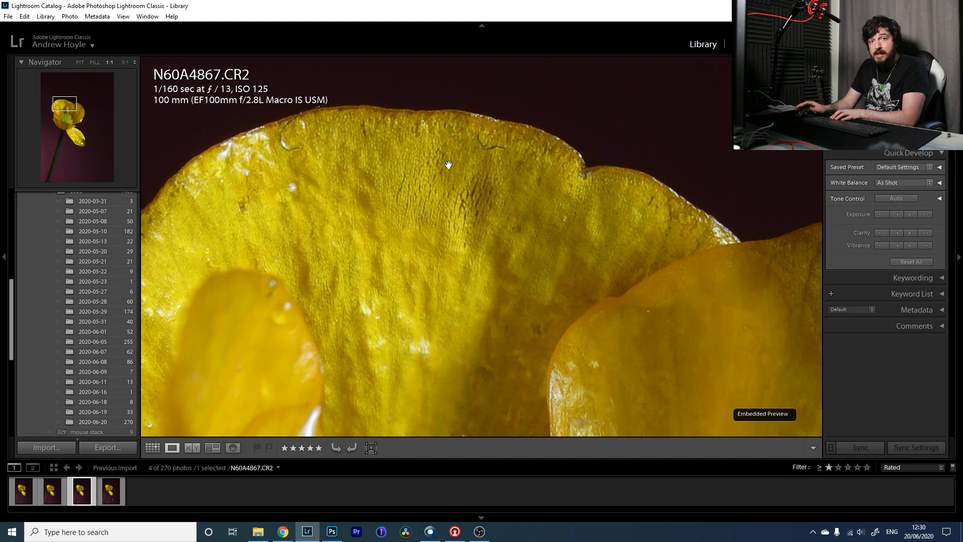
click(448, 165)
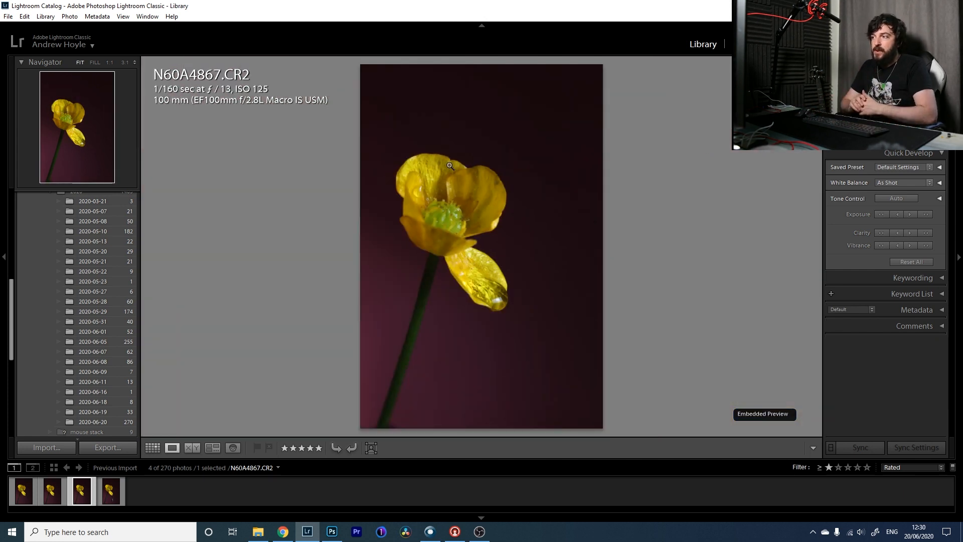
Select all four flower photos and open them as layers in Photoshop.
click(112, 496)
shift+click(26, 496)
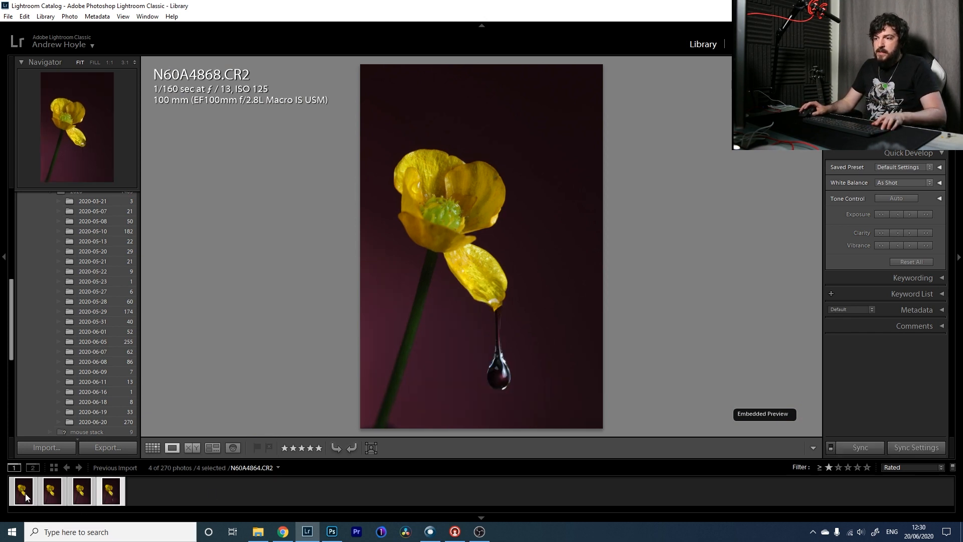
right_click(26, 496)
mouse_move(107, 255)
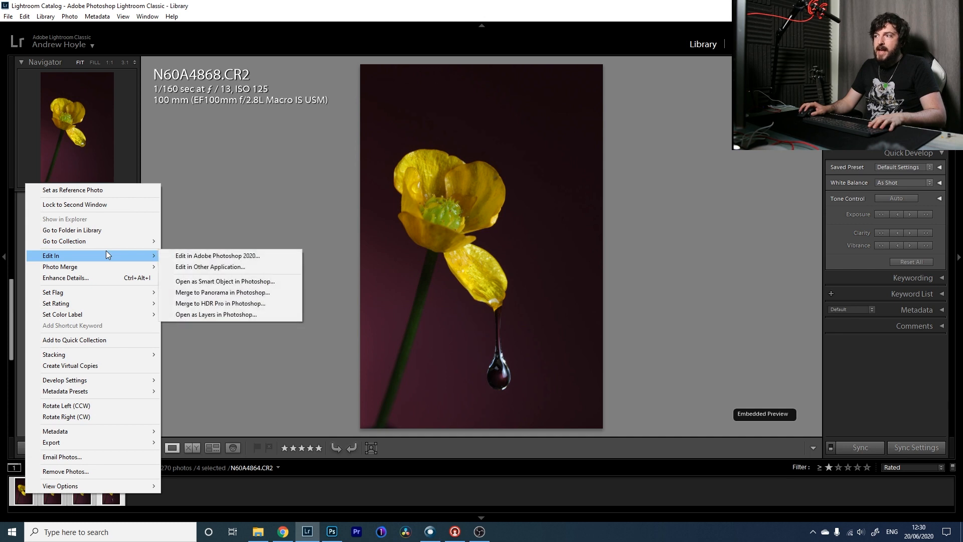
click(239, 315)
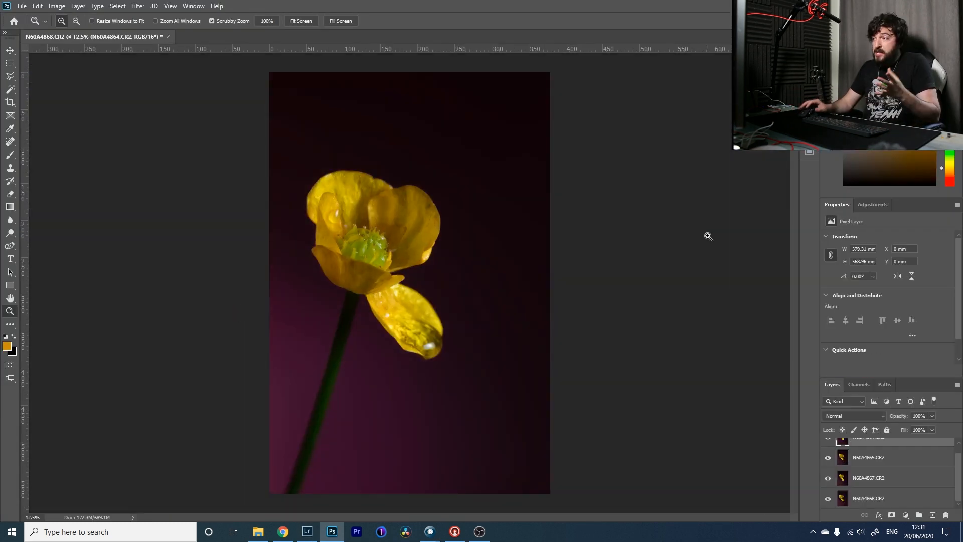
Show only the N60A4868.CR2 layer to examine the water-drop shot on its own.
scroll(915, 495, up, 1)
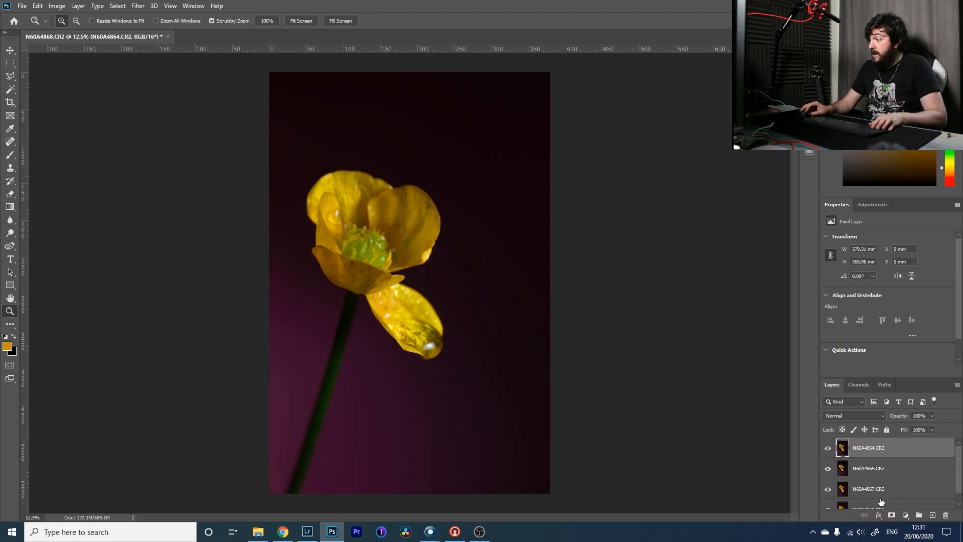
scroll(893, 471, down, 1)
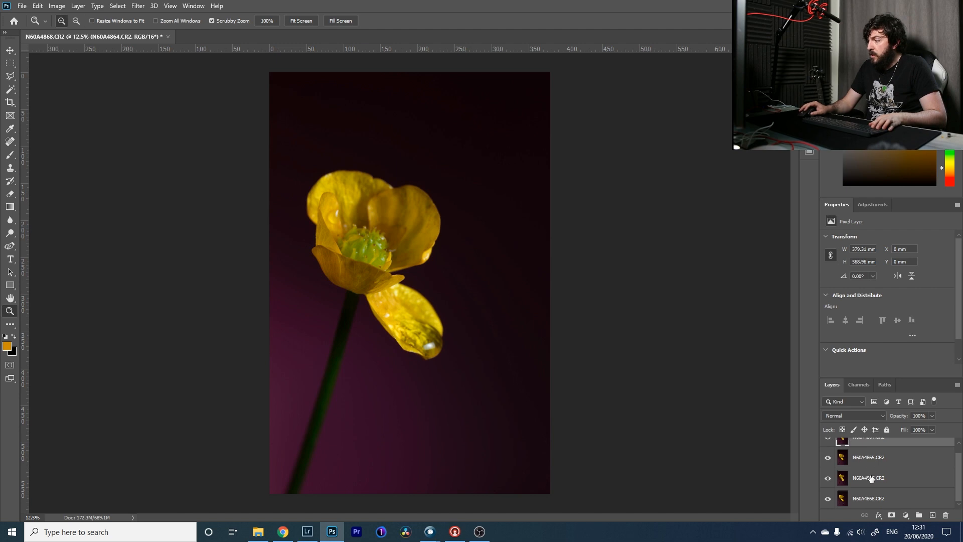
click(874, 499)
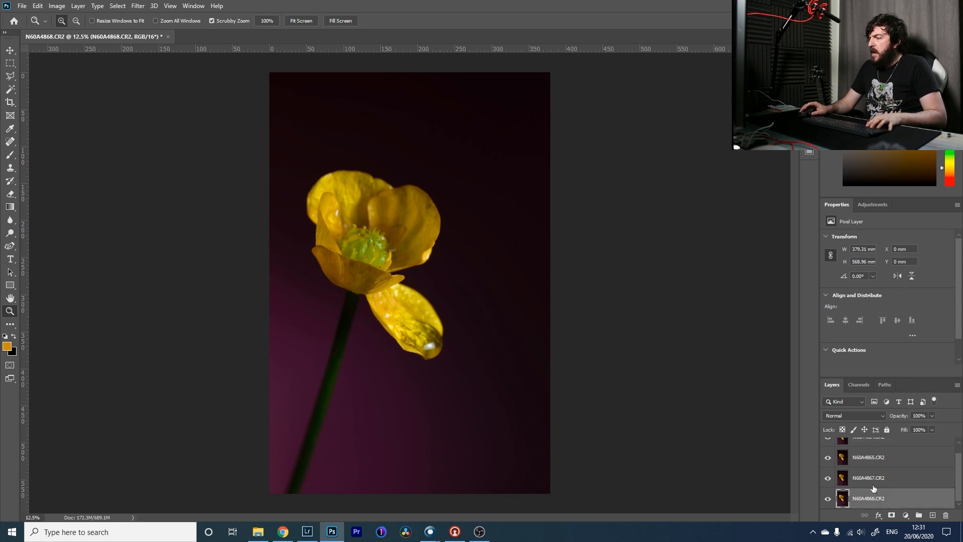
click(876, 484)
click(829, 502)
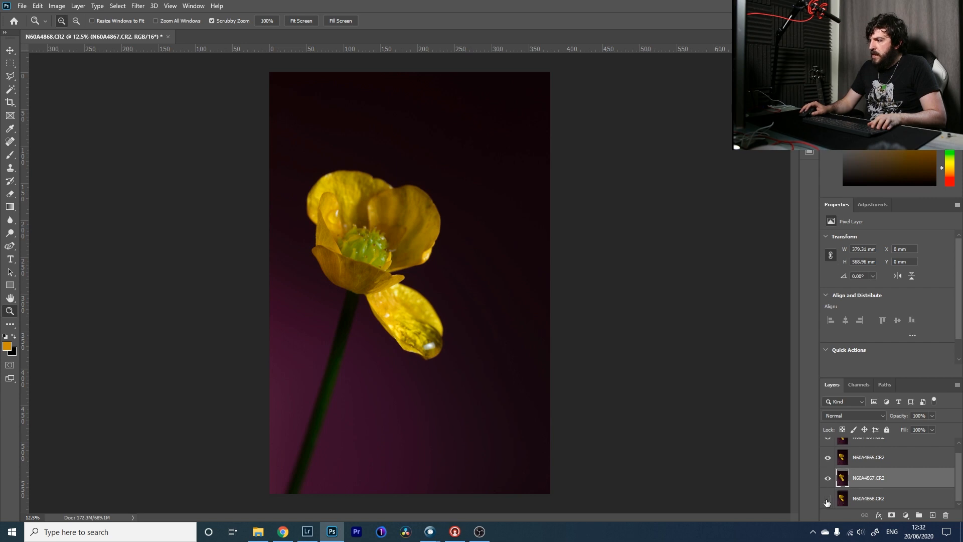
key(alt+bracketleft)
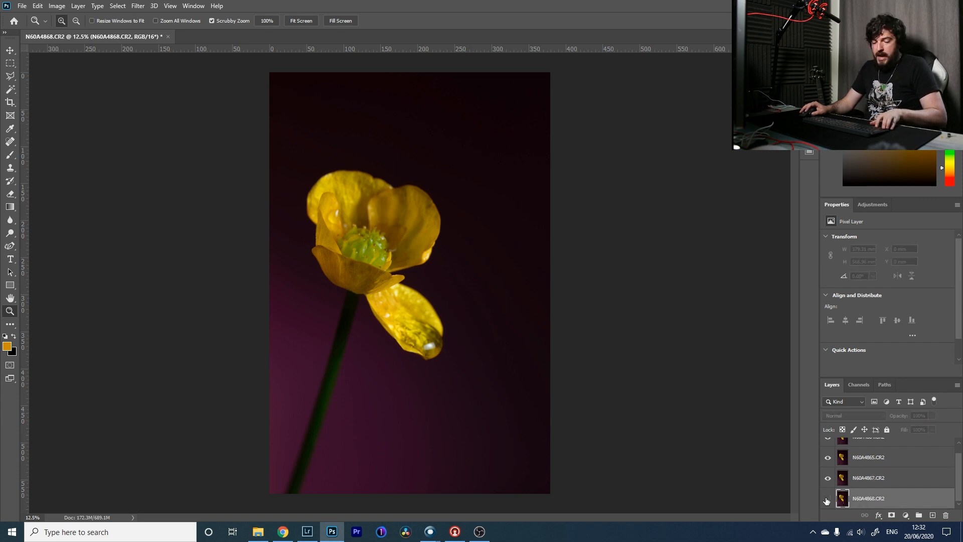
click(828, 499)
alt+click(828, 498)
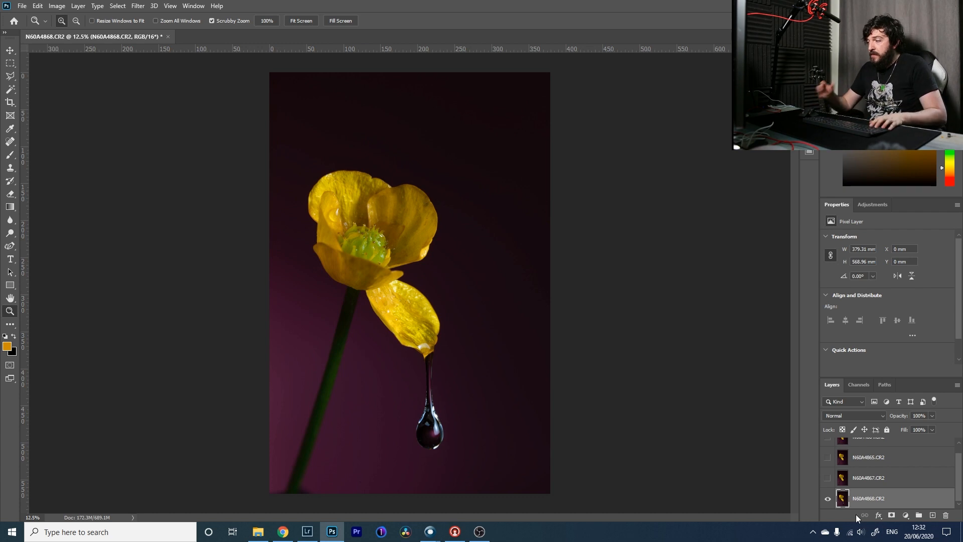
Restore the visibility of the N60A4867.CR2, N60A4865.CR2 and N60A4864.CR2 layers.
click(828, 499)
click(828, 499)
click(828, 478)
click(828, 457)
scroll(843, 501, up, 1)
click(828, 447)
Auto-align the N60A4864.CR2, N60A4865.CR2 and N60A4867.CR2 layers with the Auto projection.
click(906, 447)
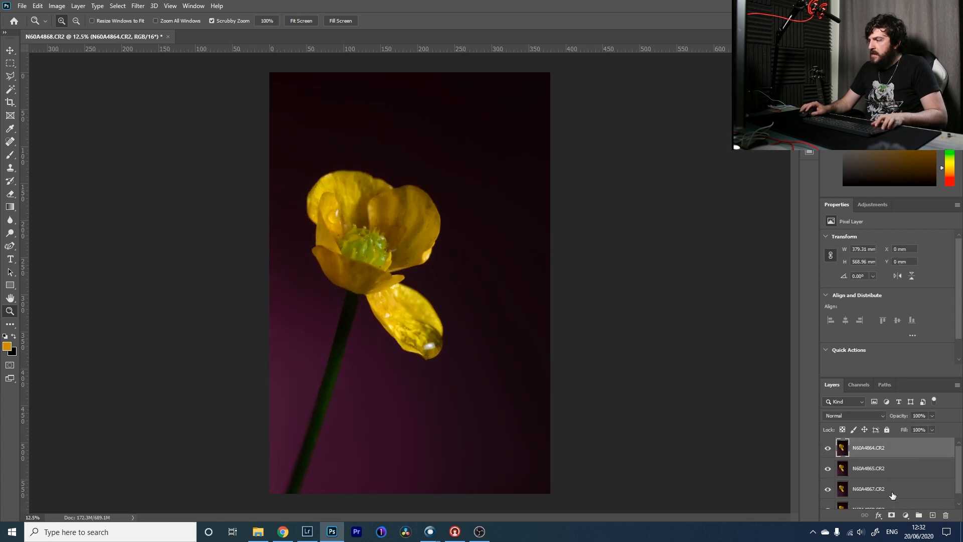
shift+click(909, 505)
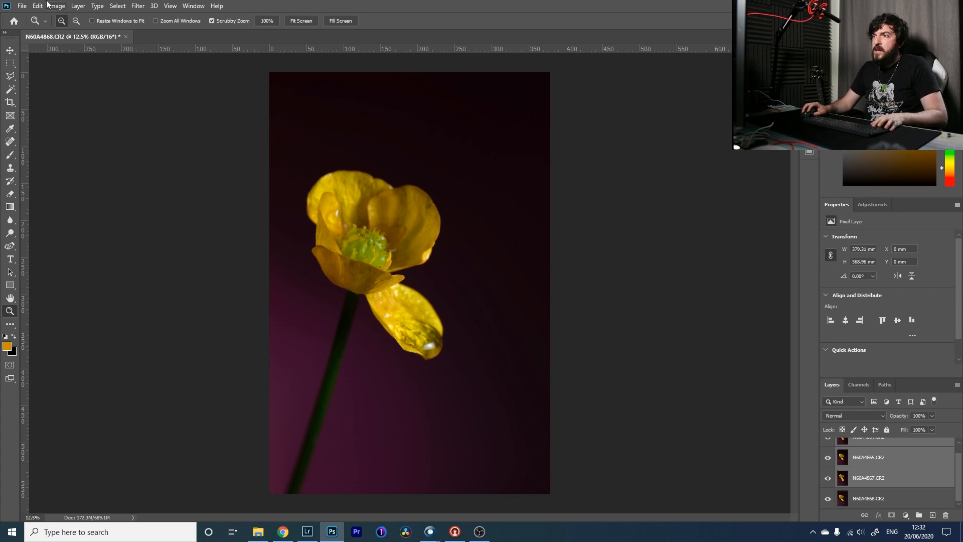
click(38, 6)
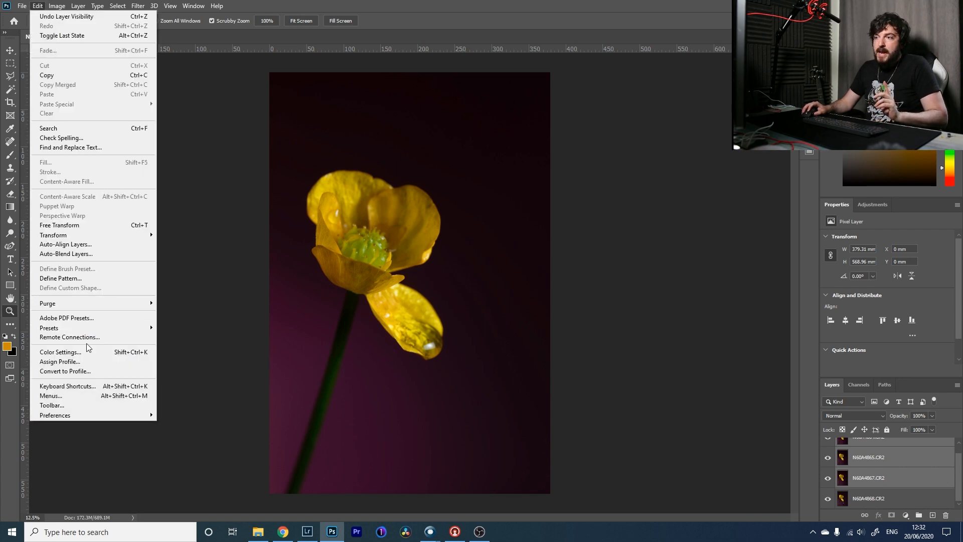
click(107, 241)
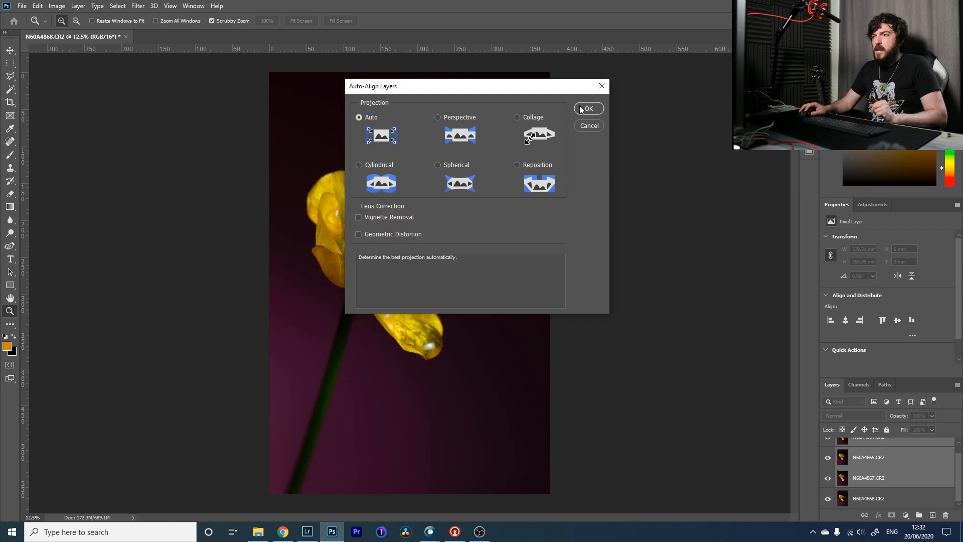
click(585, 108)
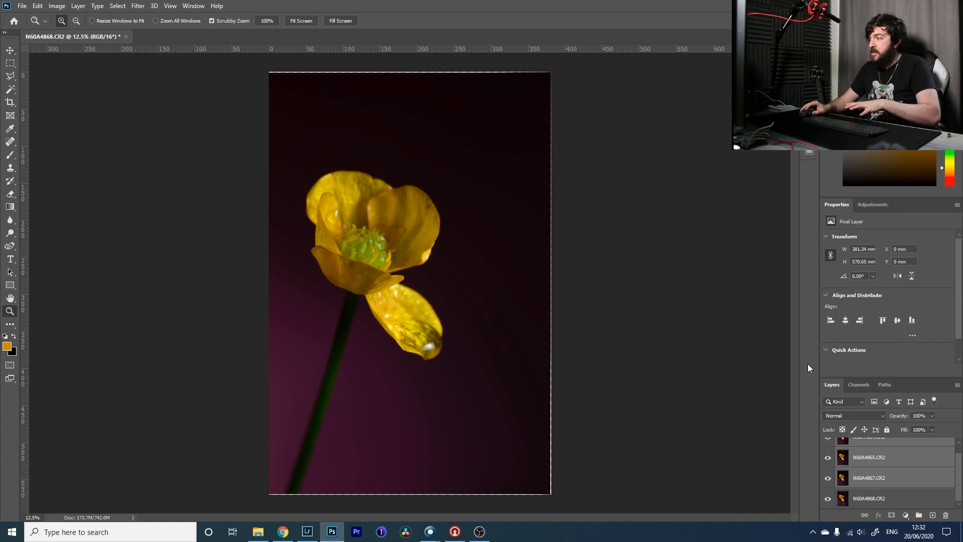
Auto-blend the three aligned layers as Stack Images with Seamless Tones and Colors and Content Aware Fill Transparent Areas on.
click(38, 6)
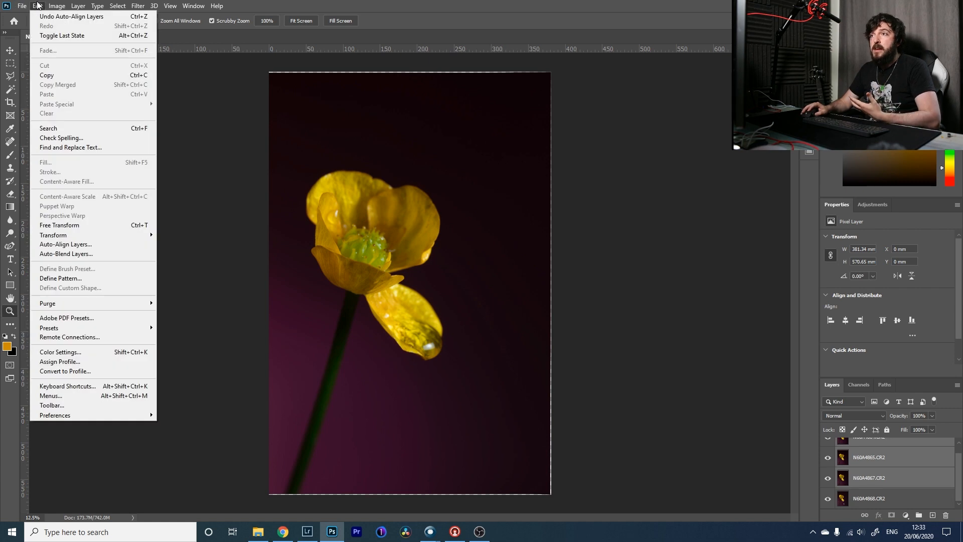
click(97, 254)
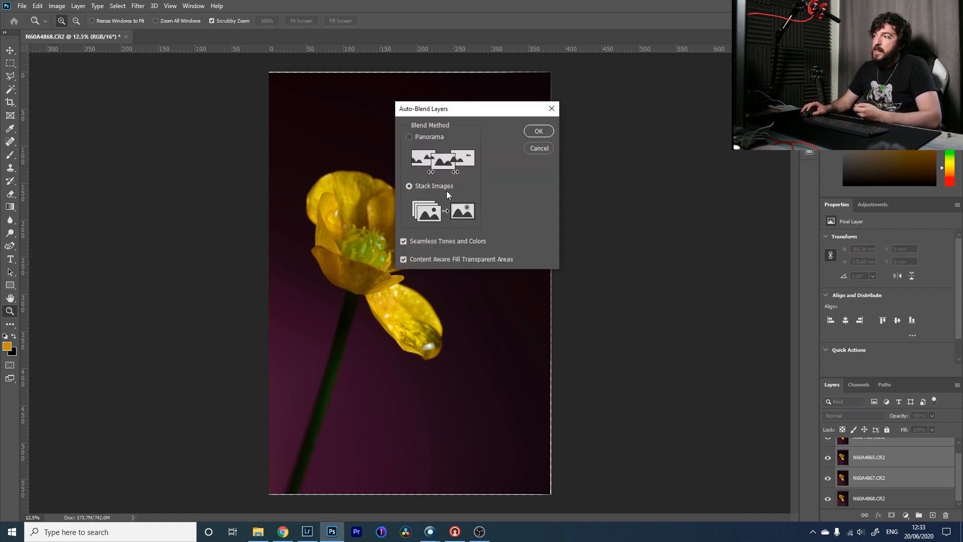
click(536, 129)
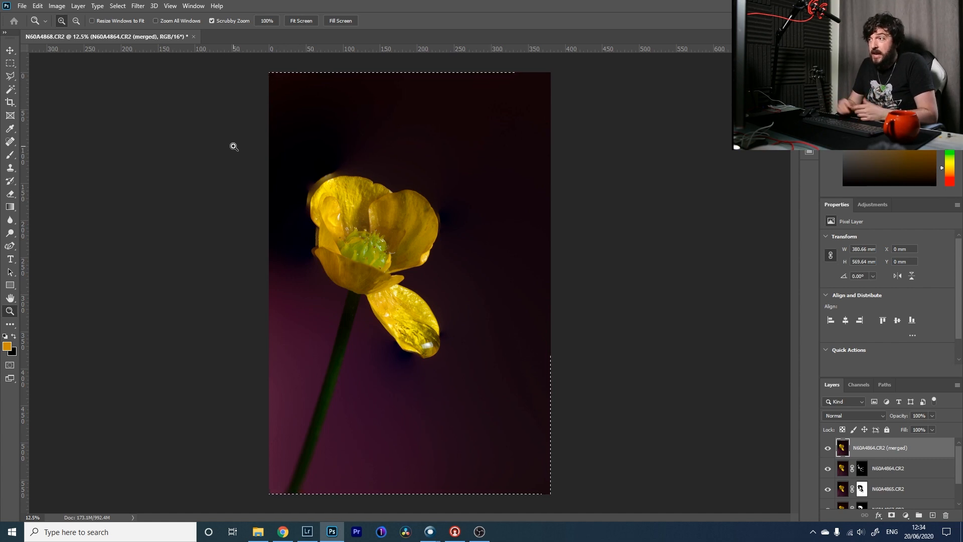
Examine the petal edges and dark background of the merged flower for blending artefacts, and select the N60A4864.CR2 layer mask.
drag(314, 219, 369, 241)
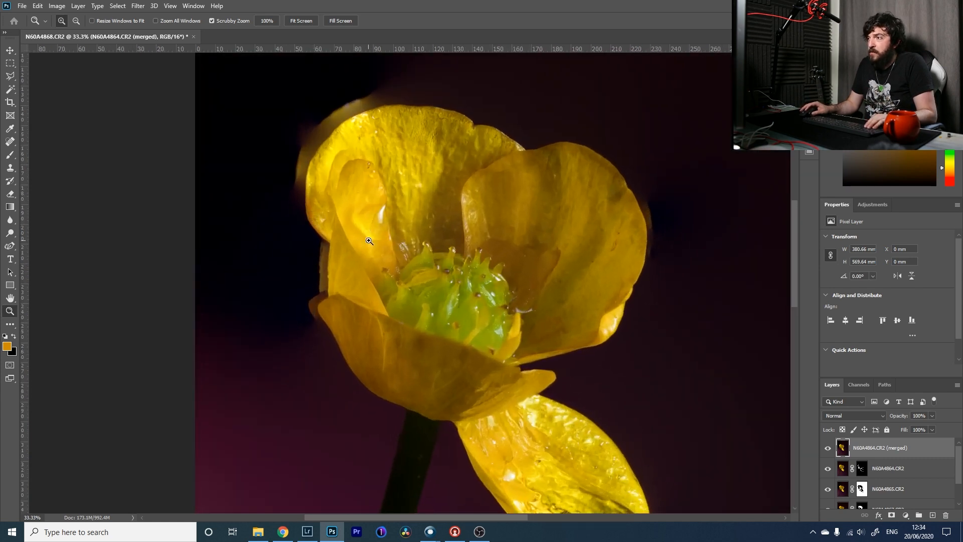
drag(347, 150, 418, 256)
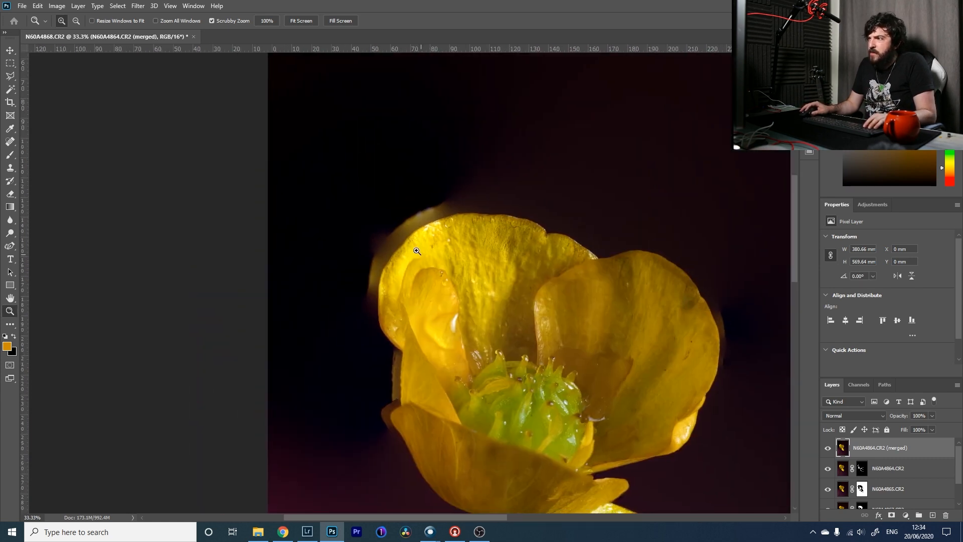
drag(571, 387, 441, 262)
drag(522, 166, 515, 418)
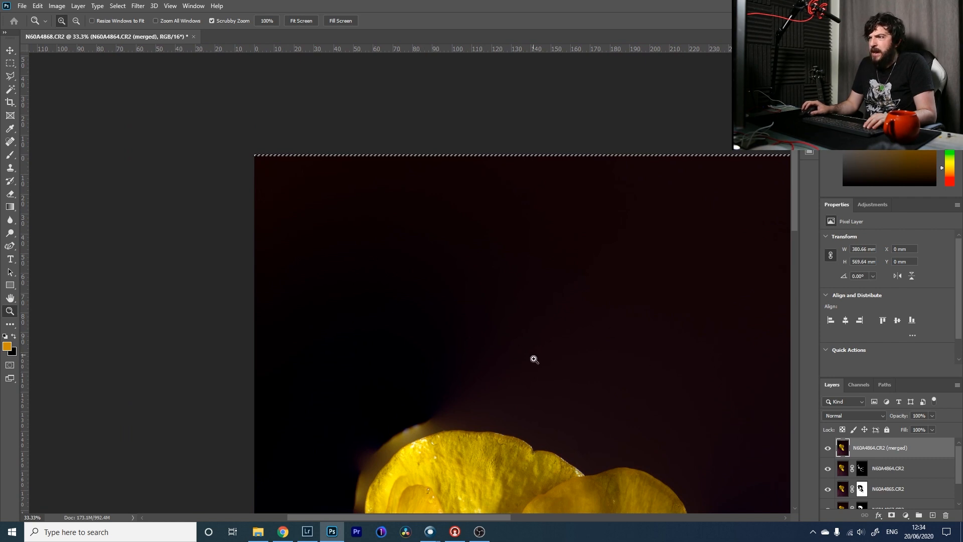
drag(574, 437, 525, 278)
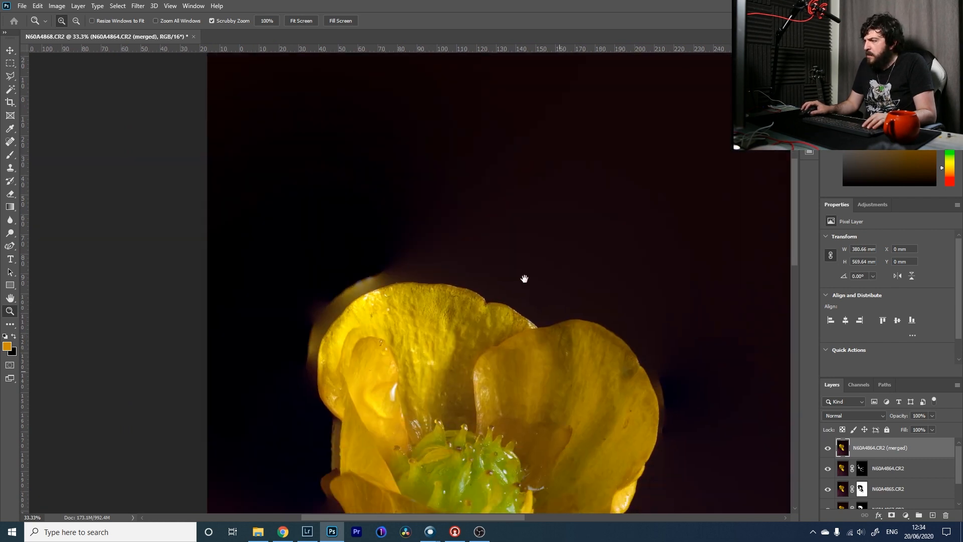
click(861, 468)
mouse_move(959, 466)
mouse_down()
mouse_move(957, 489)
mouse_move(955, 461)
mouse_up()
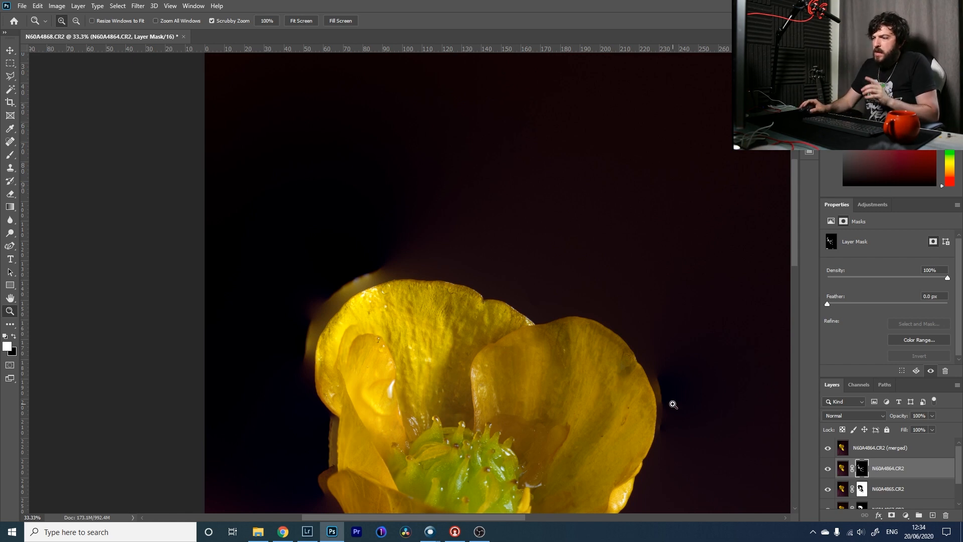
right_click(481, 327)
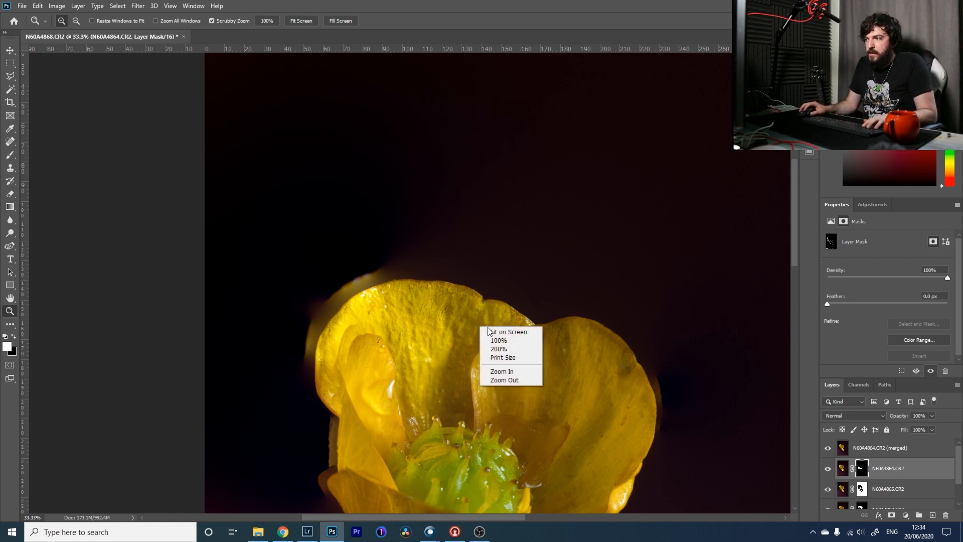
click(507, 333)
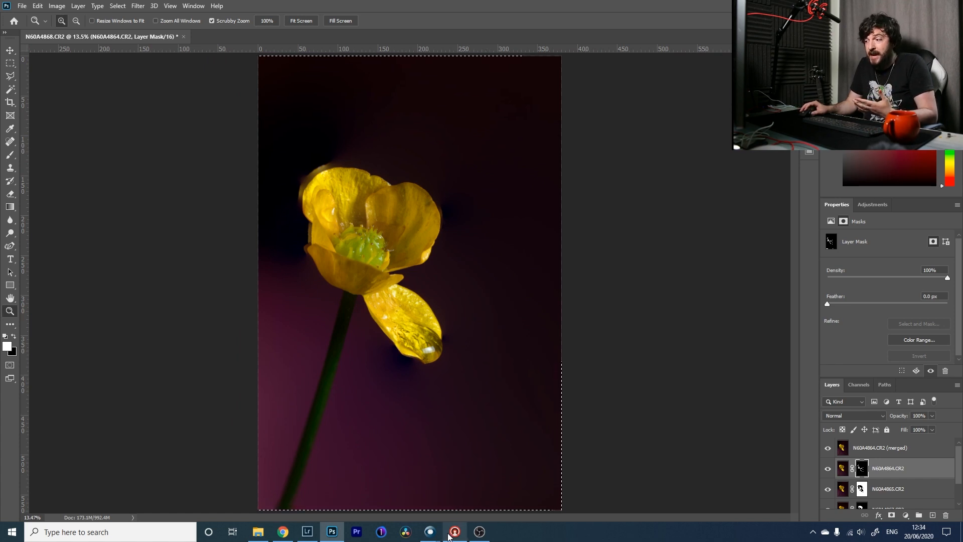
Switch to Helicon Focus and compare the water-drop source image N60A4868-Edit.tif with the one listed just above it.
mouse_move(437, 532)
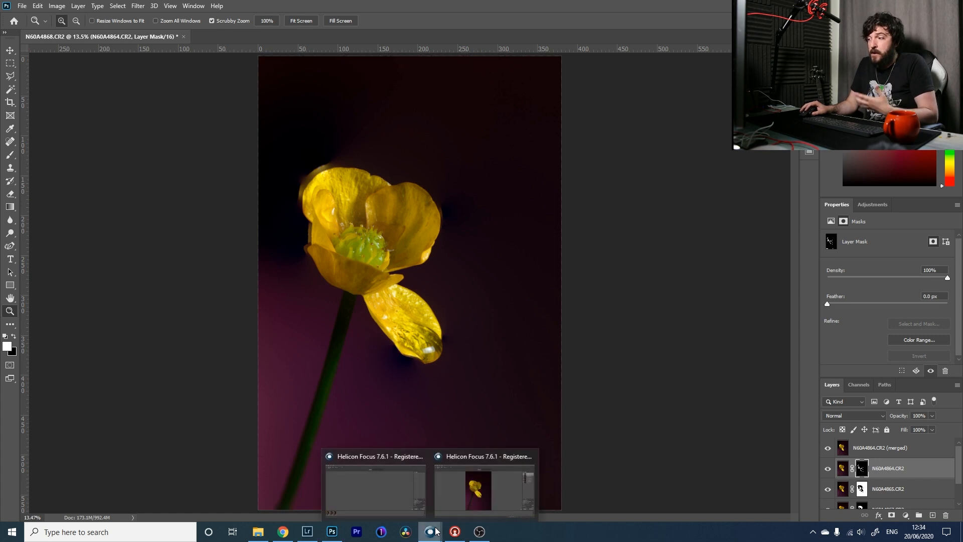
mouse_move(475, 467)
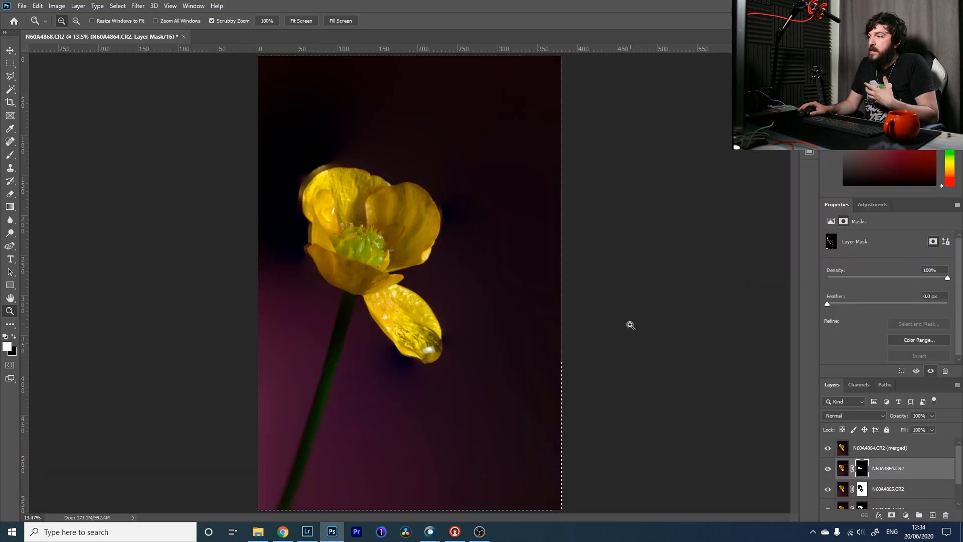
click(445, 499)
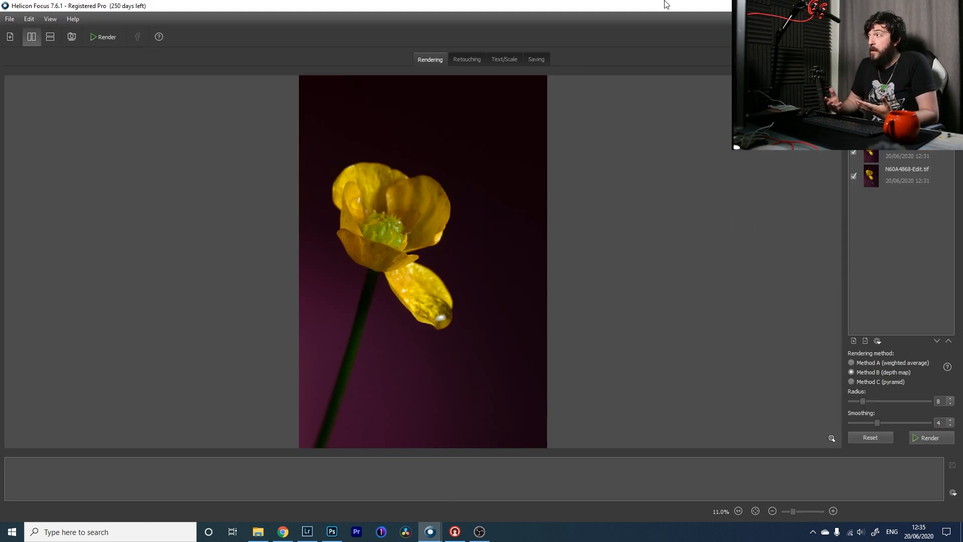
click(903, 175)
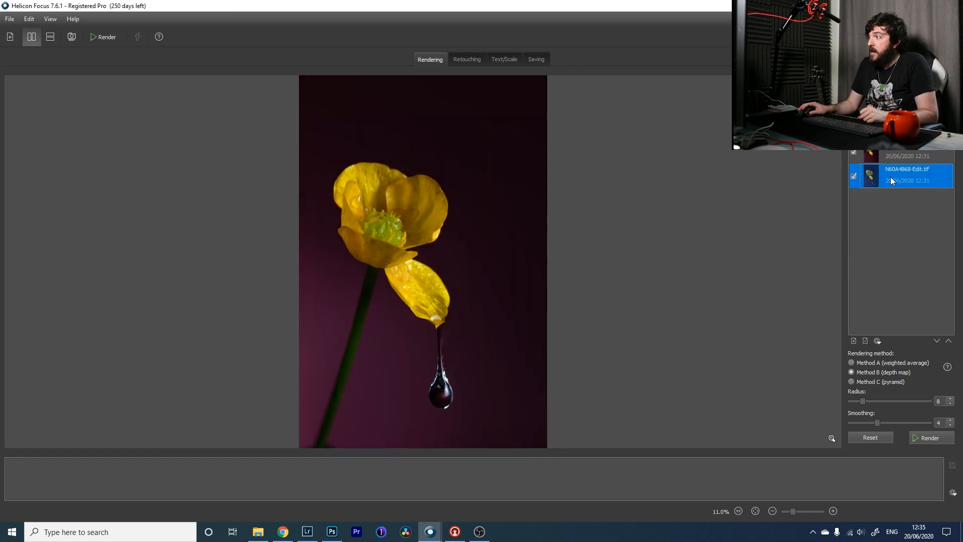
click(907, 156)
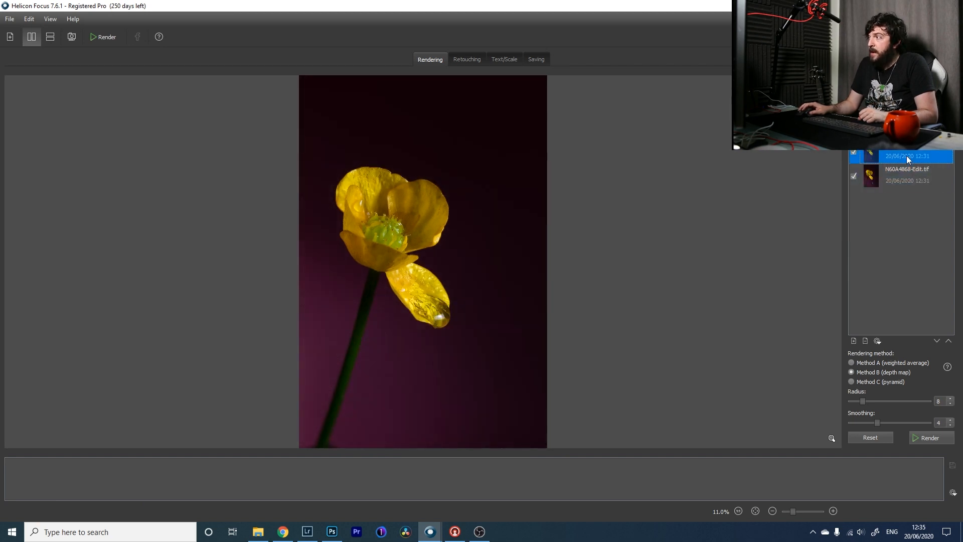
click(916, 186)
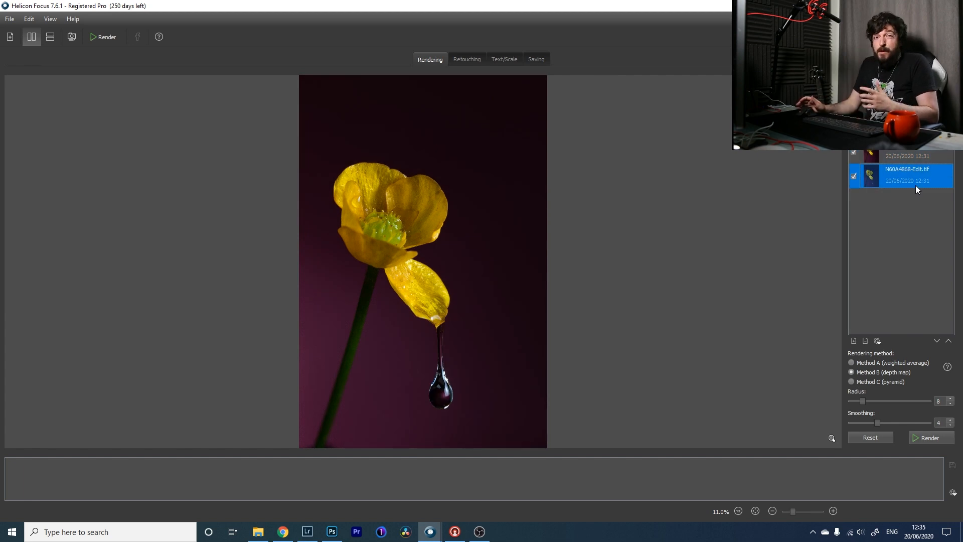
Render the checked source images with Method B (depth map), radius 8 and smoothing 4, and inspect the petals of the stacked result up close.
click(920, 249)
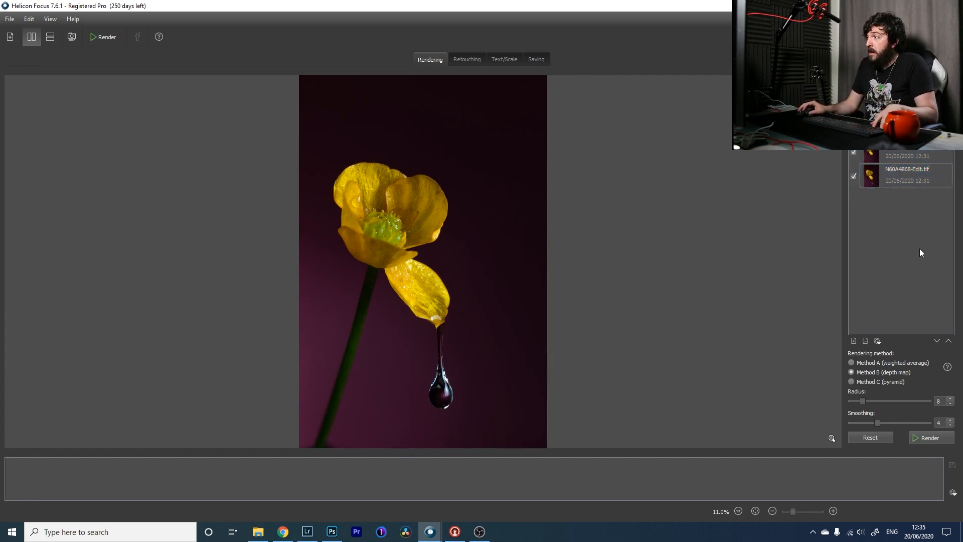
click(922, 438)
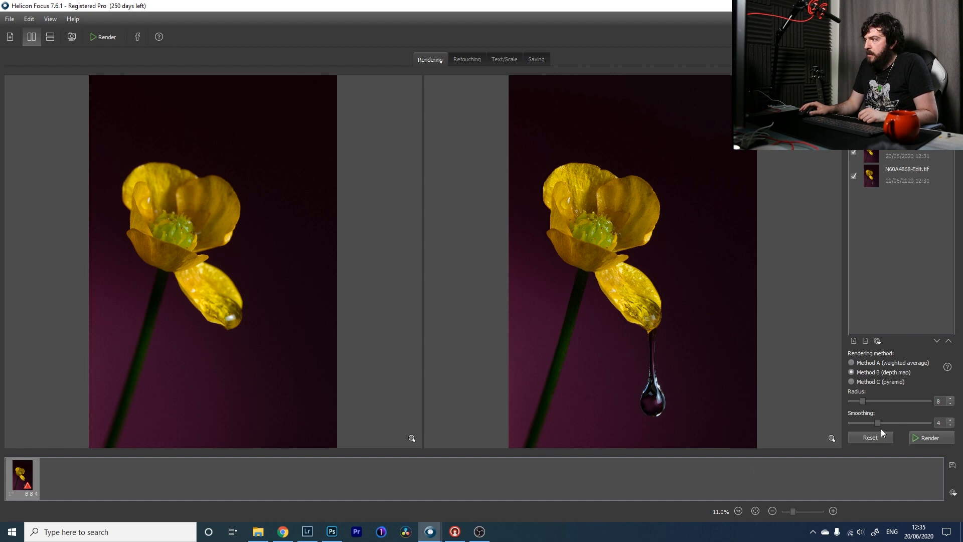
drag(793, 512, 799, 511)
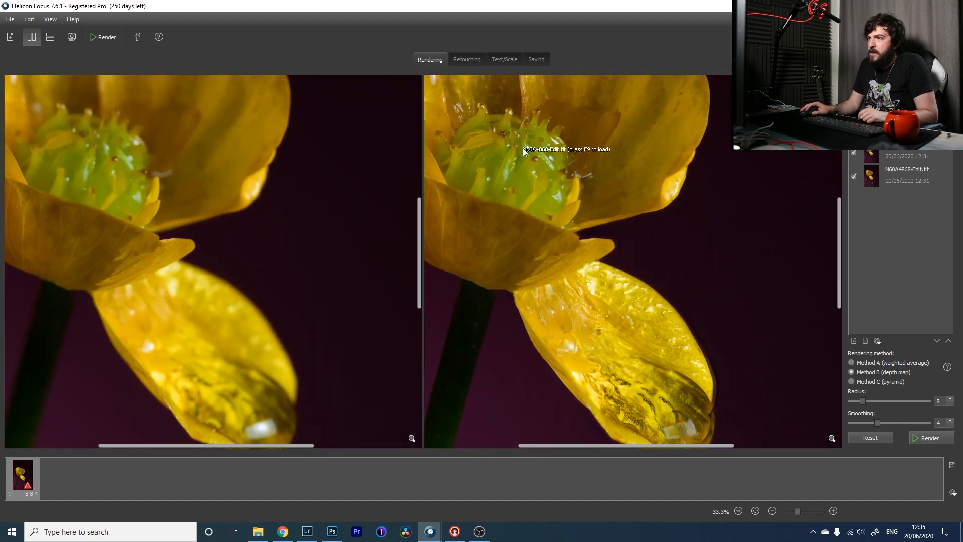
drag(611, 181, 594, 232)
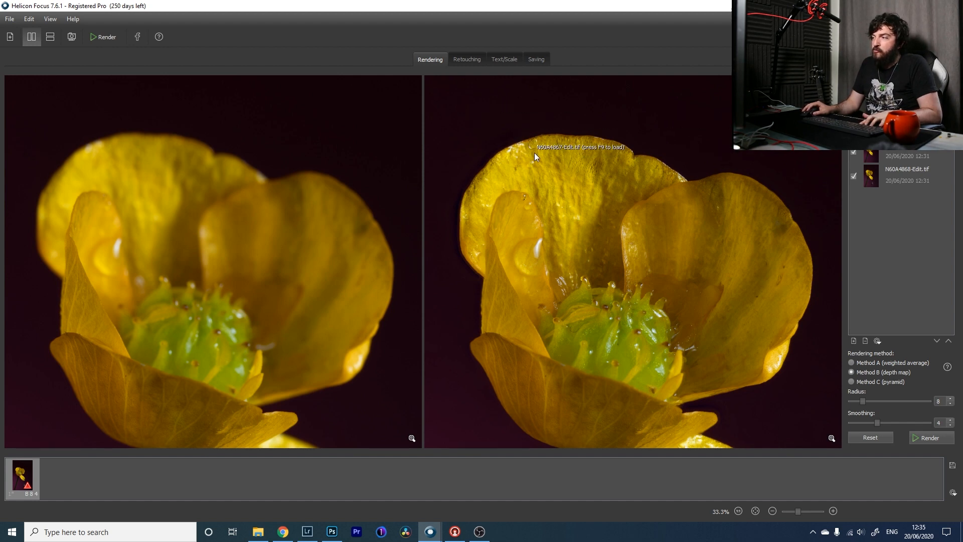
scroll(685, 368, up, 2)
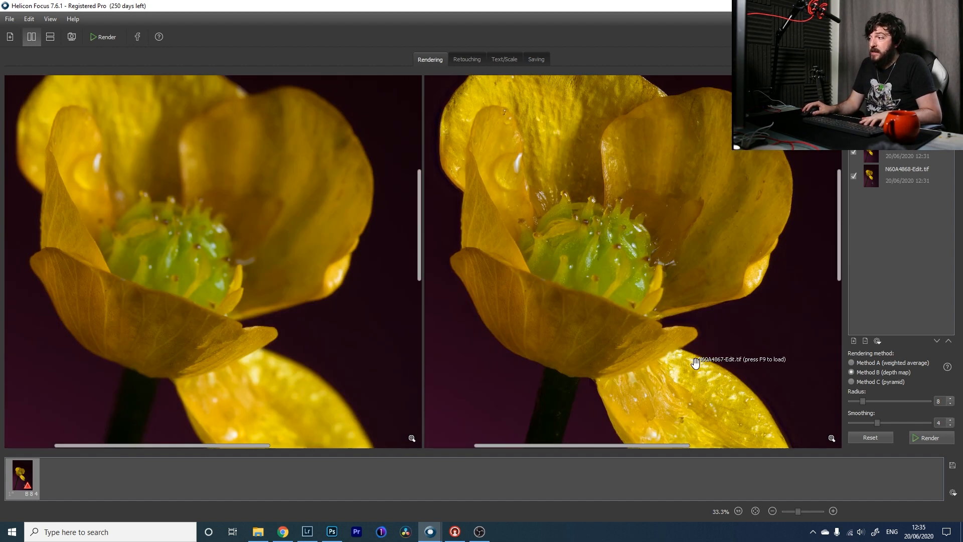
drag(698, 285, 613, 168)
click(630, 198)
drag(572, 134, 597, 178)
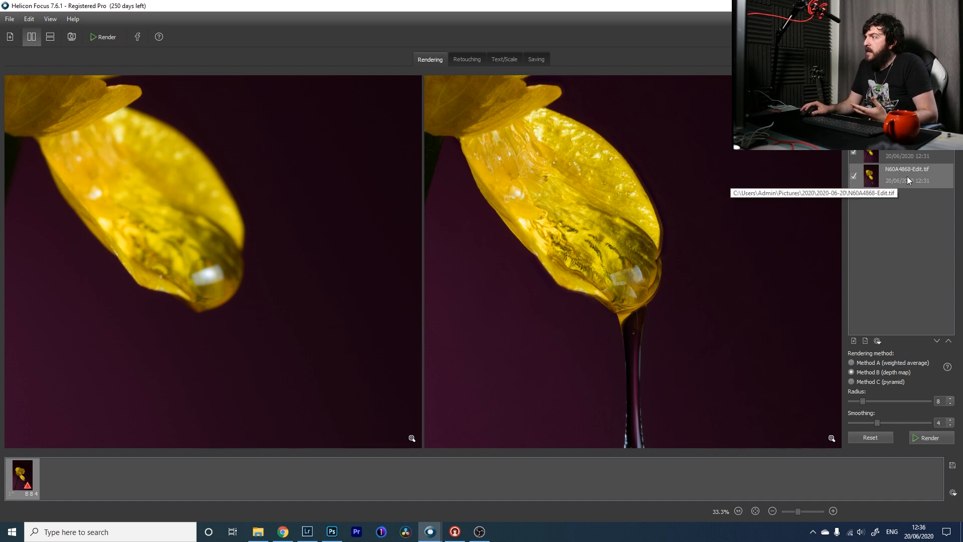
Compare the hanging petal's tip across the source images and start retouching the result with N60A4868-Edit.tif as the source.
click(919, 184)
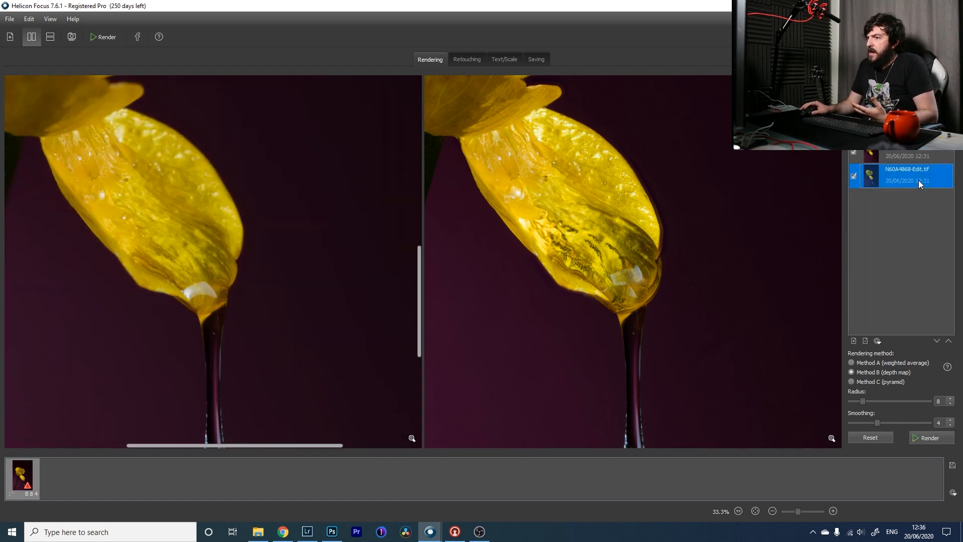
click(917, 155)
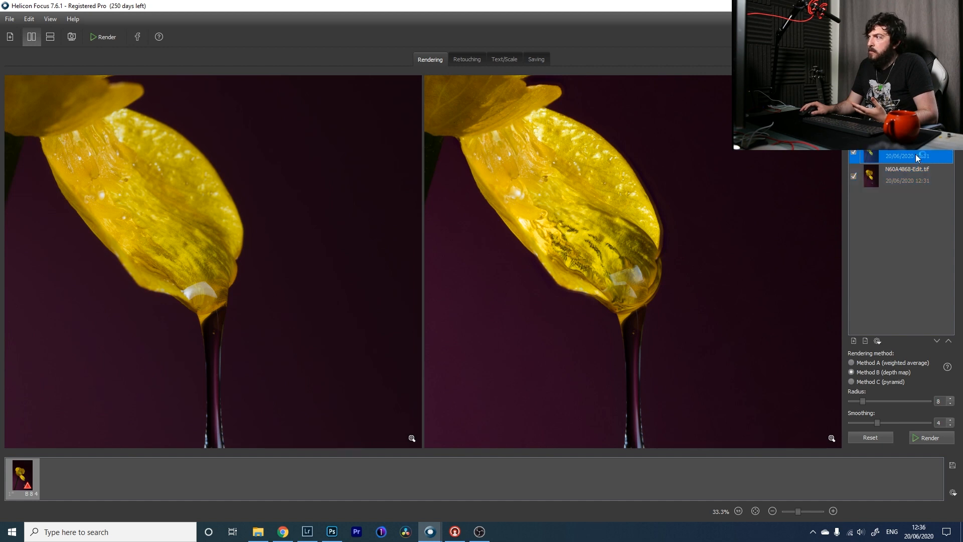
click(916, 106)
click(921, 153)
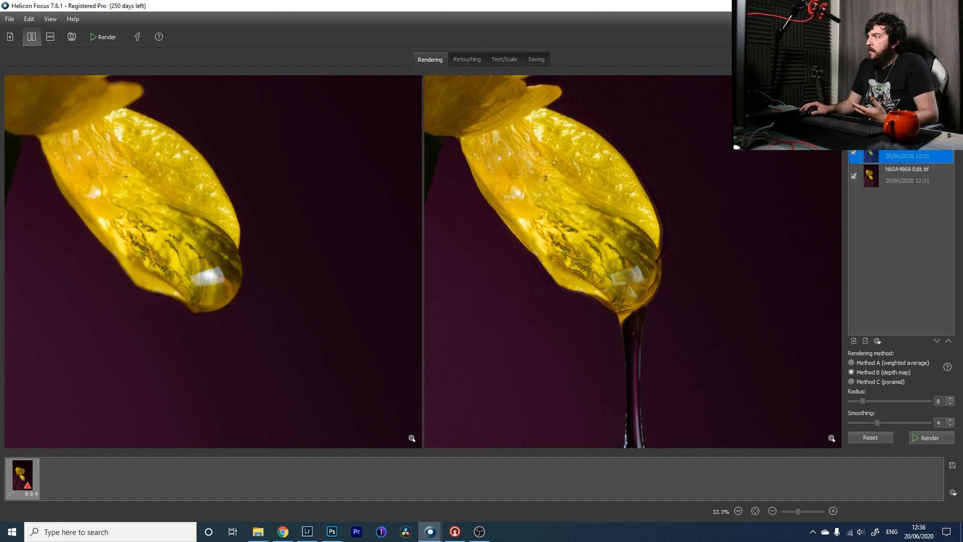
click(469, 63)
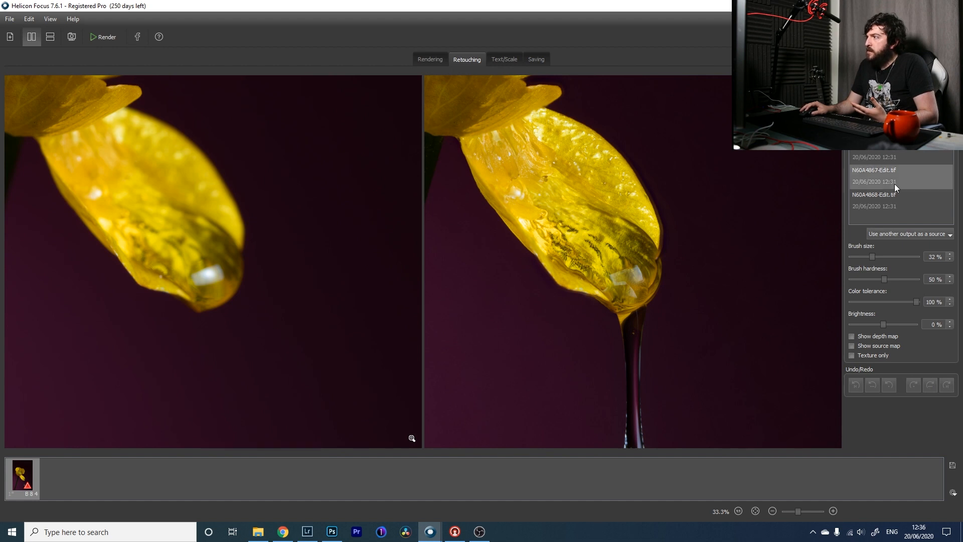
click(905, 208)
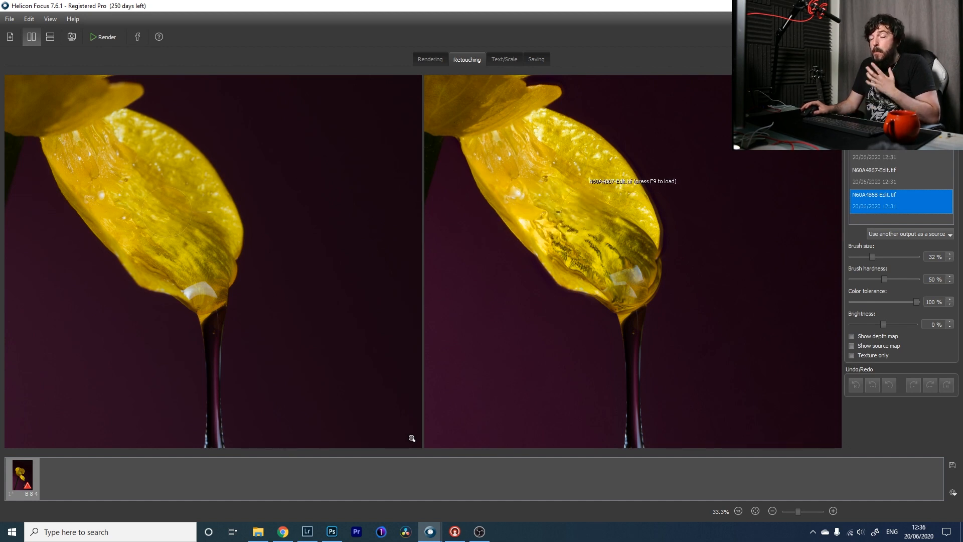
mouse_move(586, 212)
mouse_down()
mouse_move(572, 225)
mouse_move(582, 262)
mouse_move(536, 275)
mouse_move(547, 254)
mouse_move(550, 273)
mouse_move(586, 279)
mouse_move(580, 300)
mouse_move(665, 262)
mouse_move(655, 265)
mouse_move(658, 243)
mouse_move(548, 230)
mouse_move(557, 247)
mouse_move(532, 221)
mouse_move(554, 249)
mouse_move(602, 233)
mouse_move(607, 220)
mouse_move(592, 236)
mouse_move(567, 203)
mouse_move(597, 216)
mouse_move(595, 202)
mouse_move(603, 224)
mouse_move(650, 255)
mouse_up()
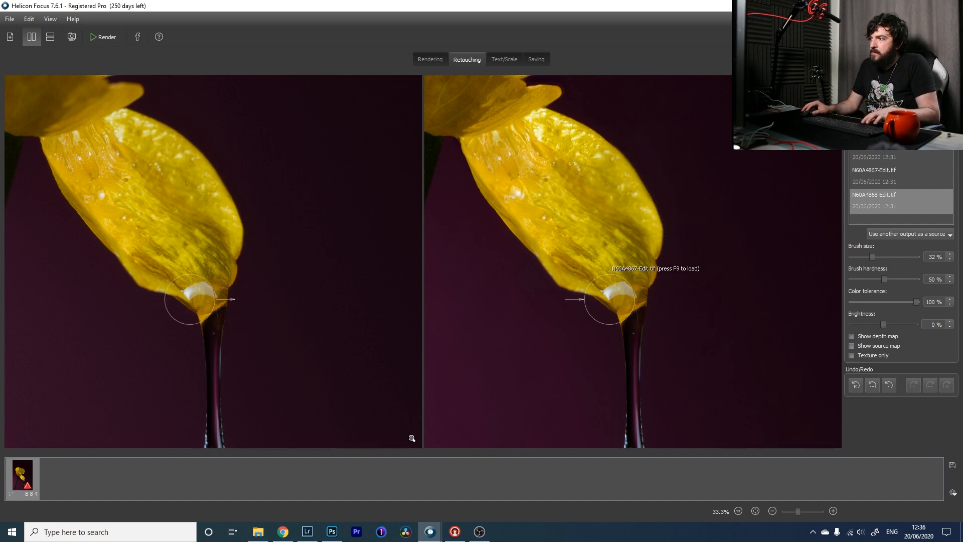
key(ctrl+z)
key(ctrl+z)
key(ctrl+z)
key(ctrl+z)
key(ctrl+z)
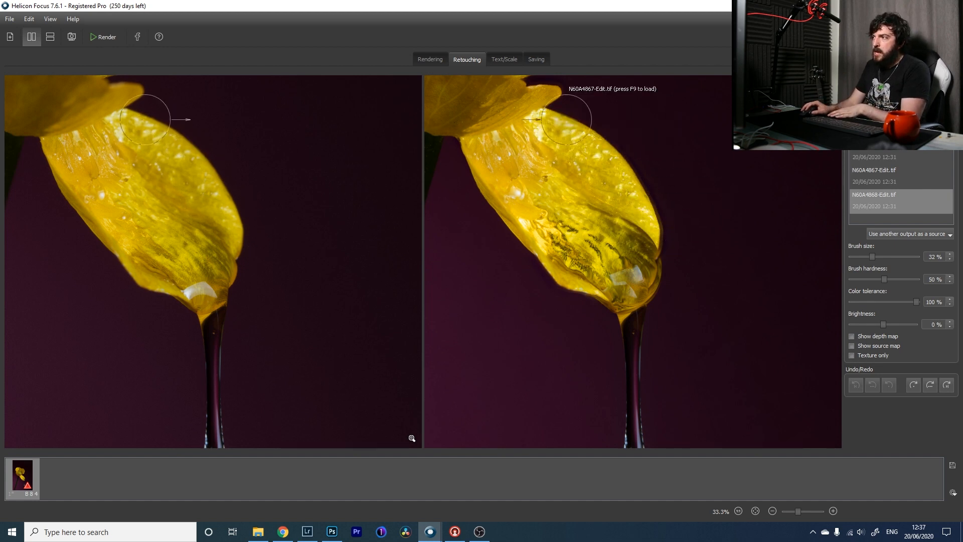
Brush the hanging petal and its tip from N60A4868-Edit.tif onto the result at 32% brush size to replace the overlapping drop.
click(622, 194)
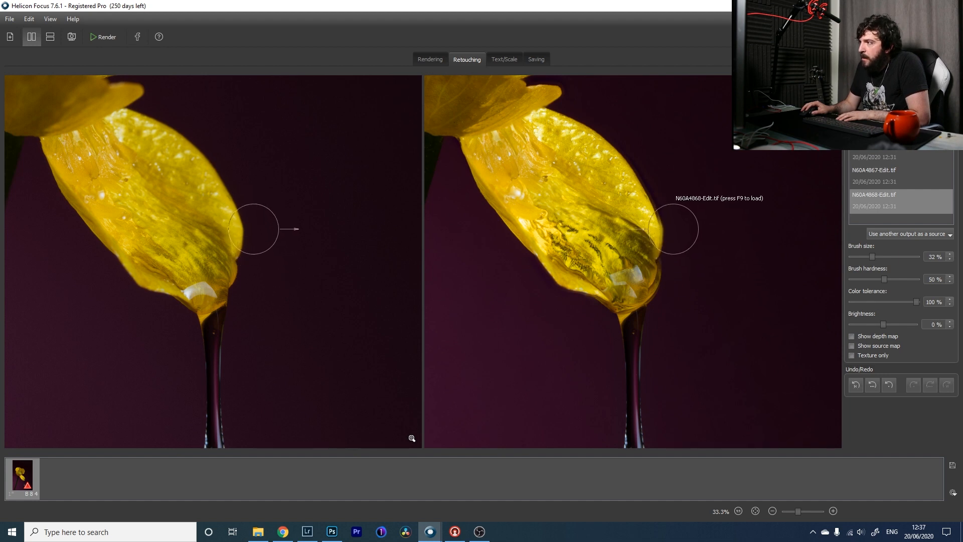
mouse_move(671, 245)
mouse_down()
mouse_move(617, 257)
mouse_move(581, 238)
mouse_move(558, 253)
mouse_move(582, 278)
mouse_move(610, 262)
mouse_up()
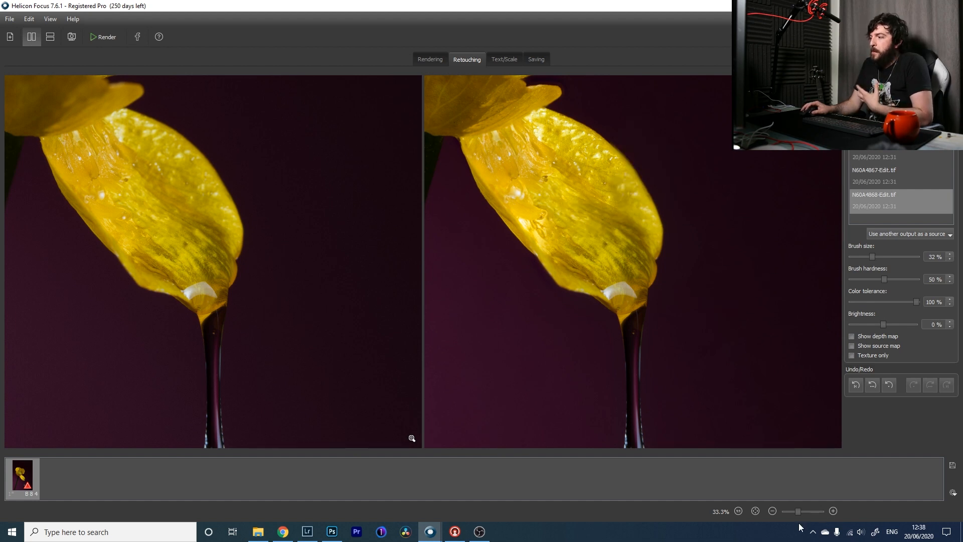
drag(797, 512, 787, 512)
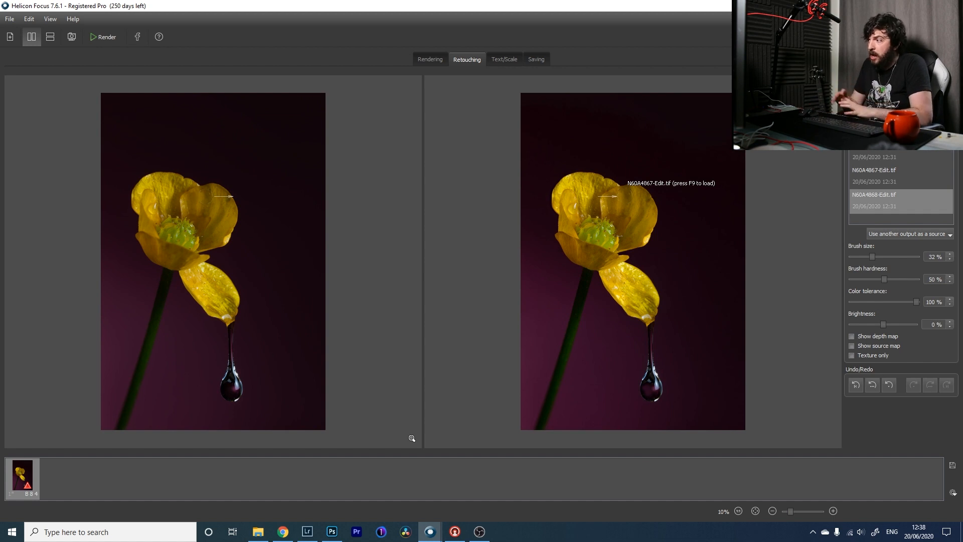
Save the retouched stack as flower stack 2.tif and open that file in Photoshop.
click(535, 59)
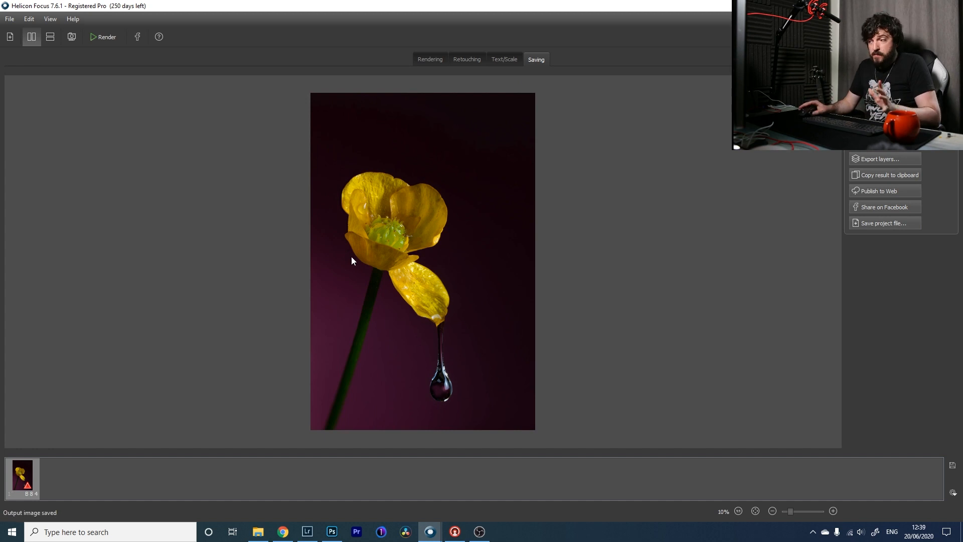
click(332, 531)
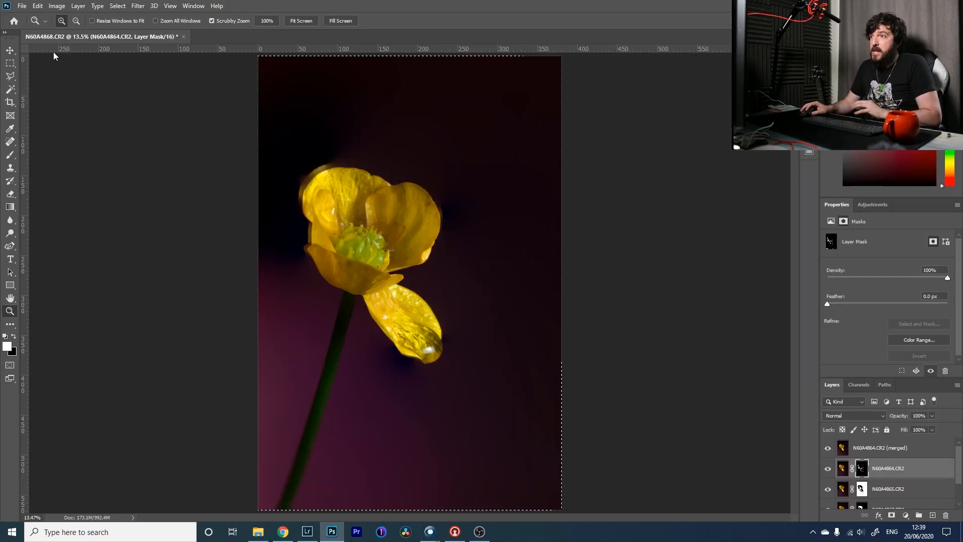
click(6, 5)
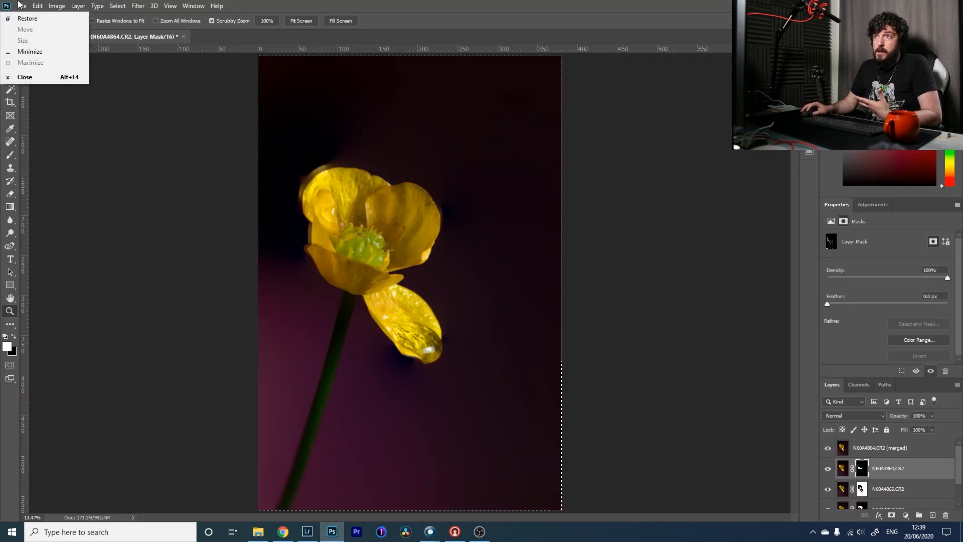
click(22, 6)
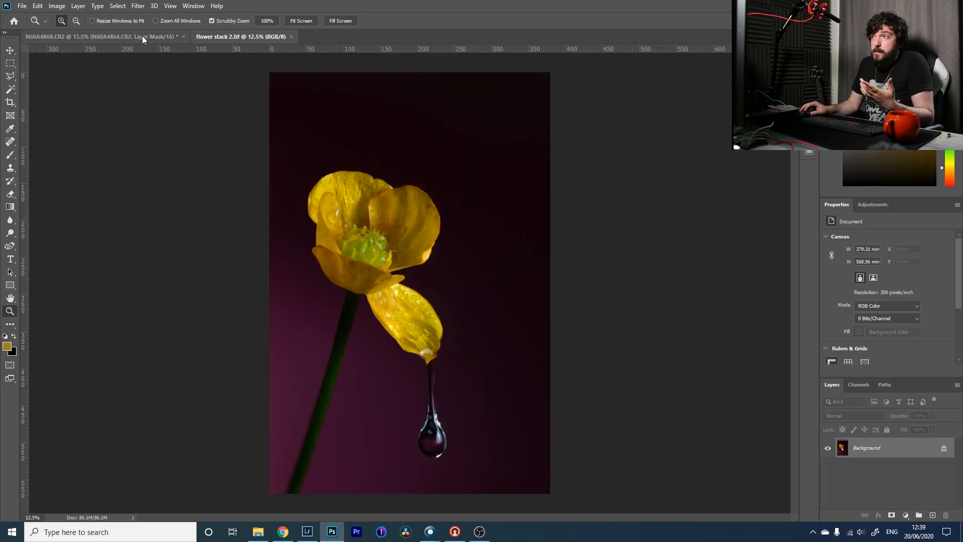
Examine the blossom's petal edges up close in the auto-blended N60A4868.CR2 document and in flower stack 2.tif.
click(142, 35)
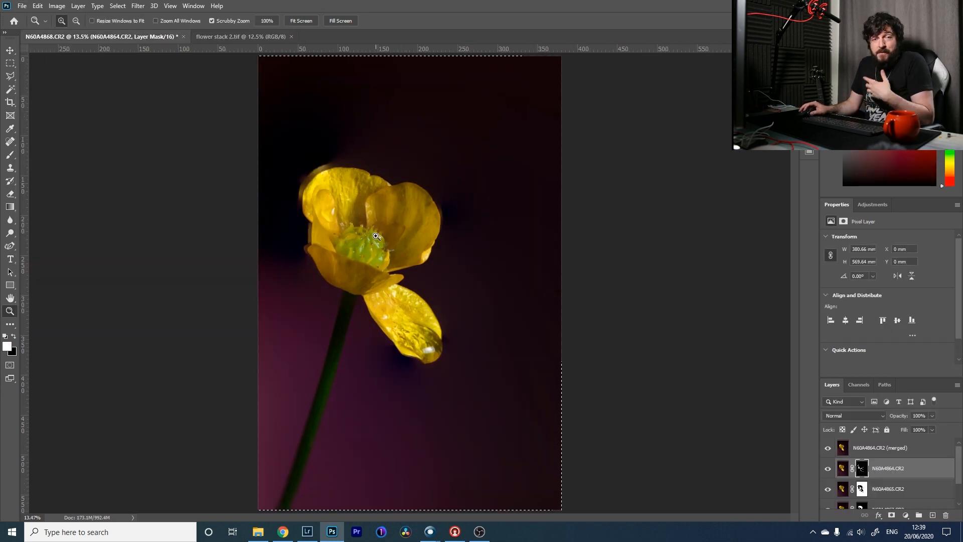
click(358, 220)
click(357, 220)
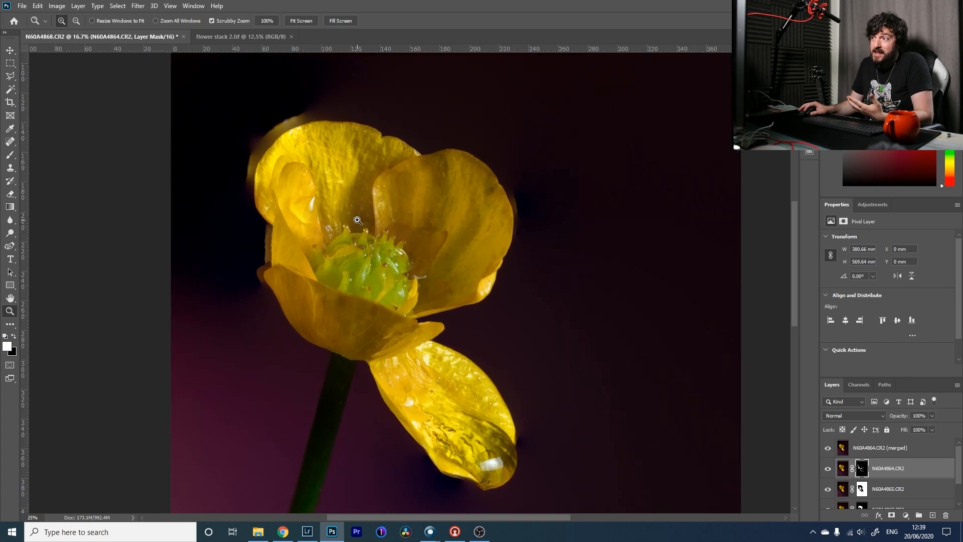
click(358, 220)
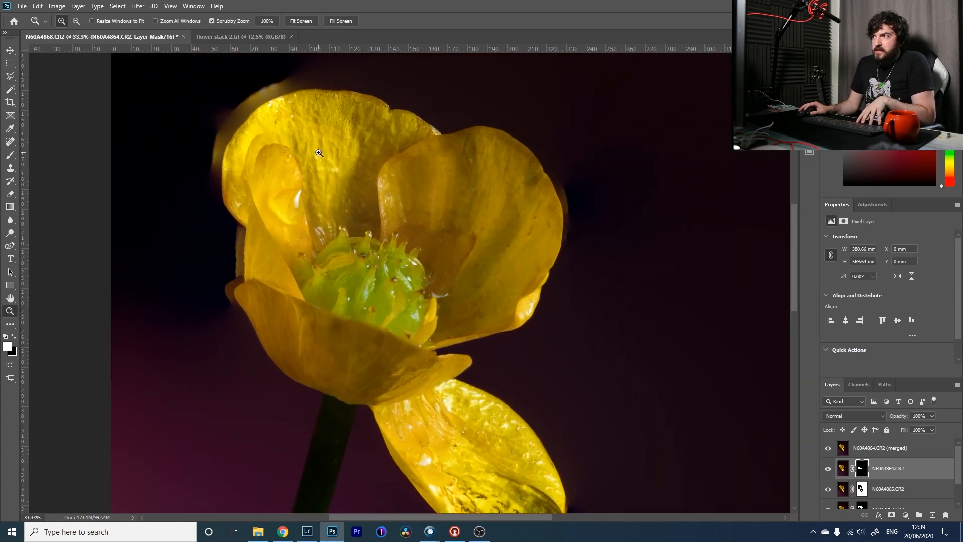
click(216, 37)
click(357, 220)
click(357, 220)
click(358, 220)
click(358, 220)
drag(318, 172, 315, 210)
Alternate between N60A4868.CR2 and flower stack 2.tif to compare their petal edges and backgrounds, ending on the whole flower stack 2.tif image.
click(74, 35)
click(235, 38)
click(122, 37)
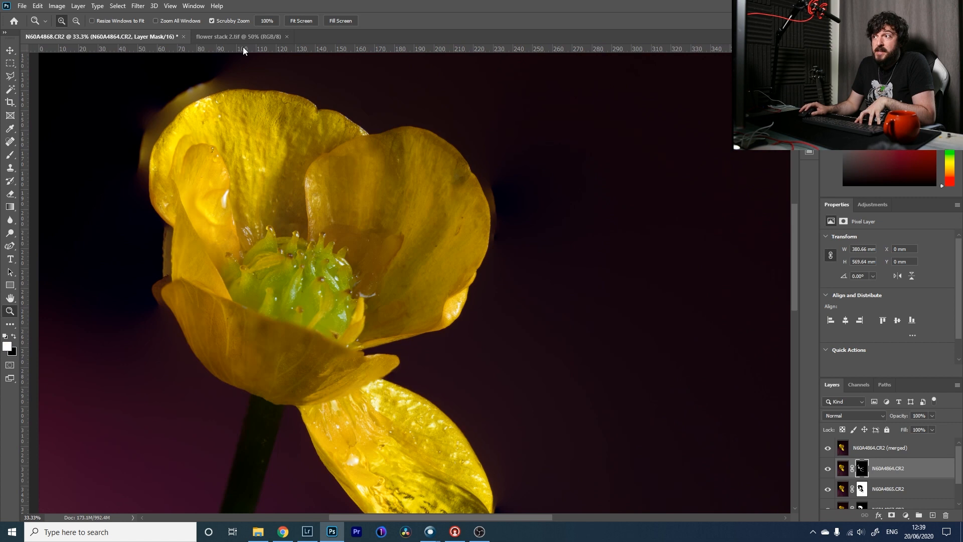
click(249, 35)
right_click(395, 249)
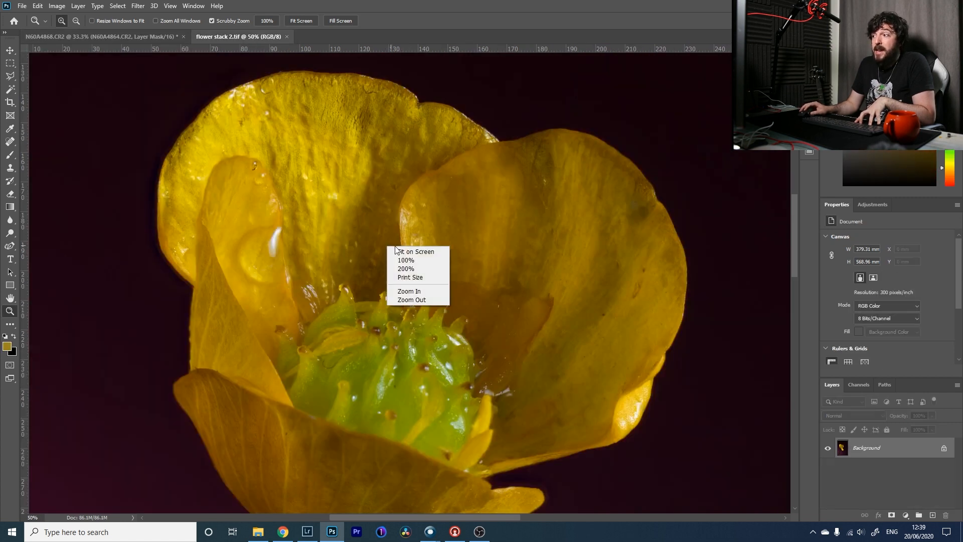
click(399, 252)
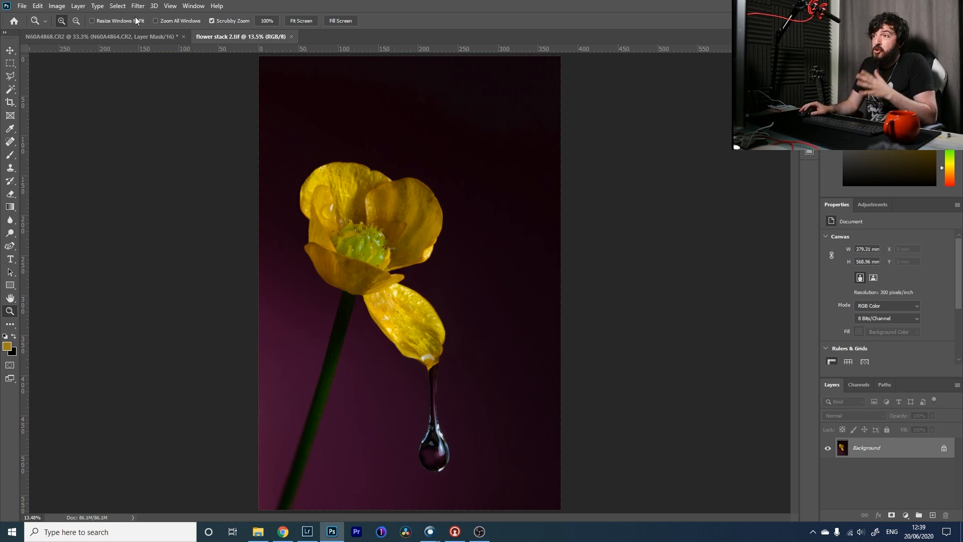
click(129, 34)
key(ctrl+z)
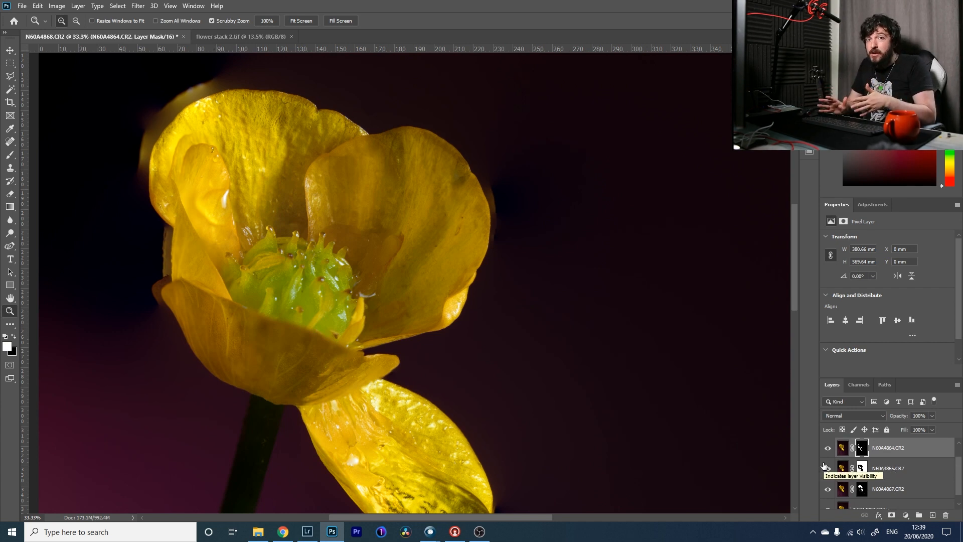
click(249, 34)
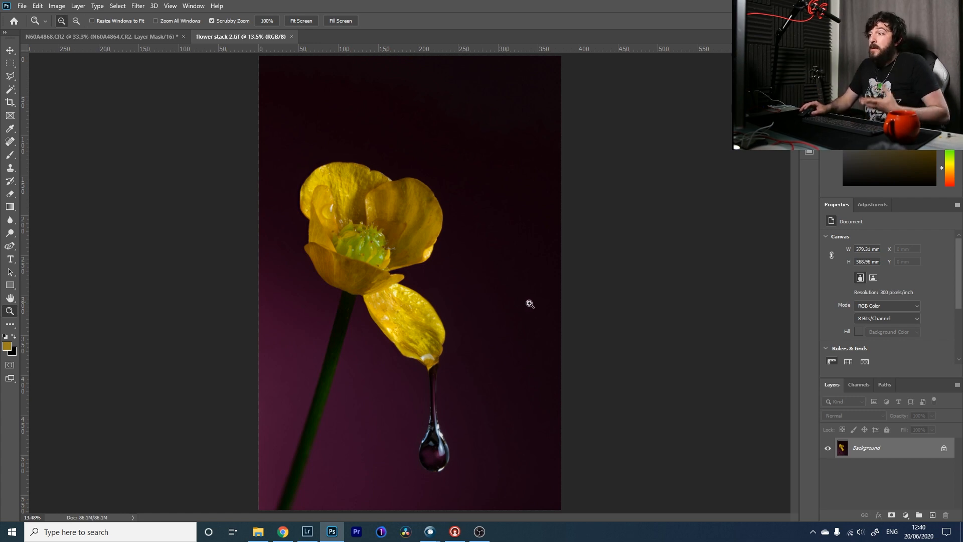
Duplicate the Background layer of flower stack 2.tif and crop the image tighter around the flower and water drop with the fixed ratio cleared.
drag(908, 452, 934, 518)
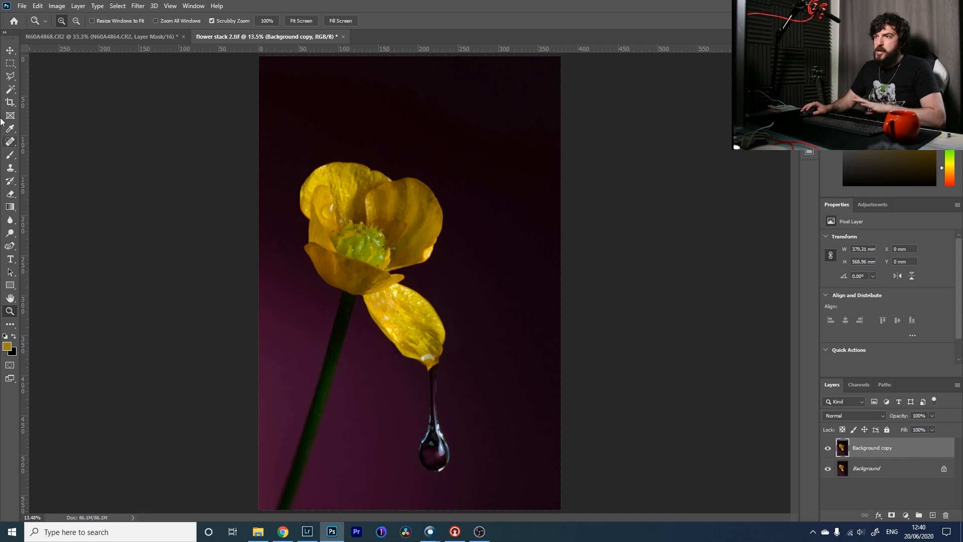
click(15, 103)
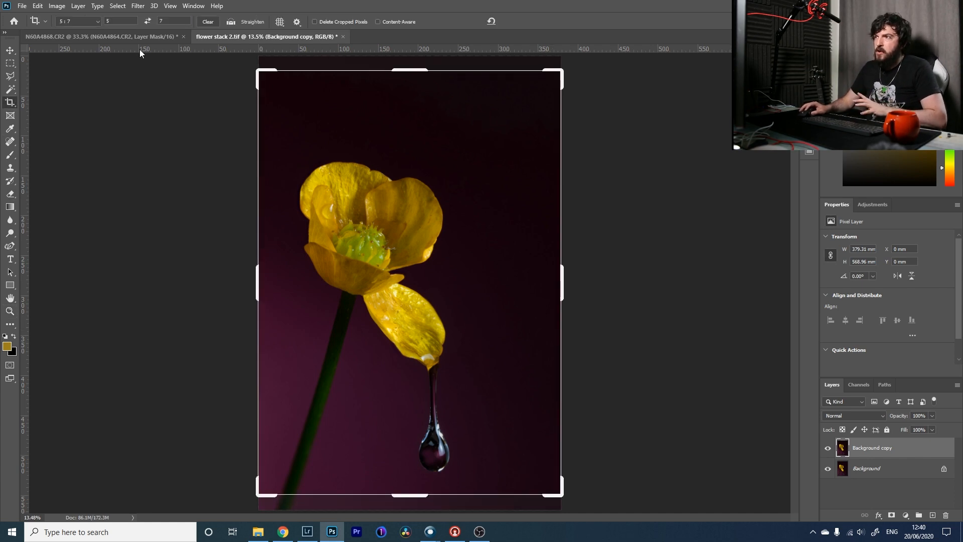
click(208, 22)
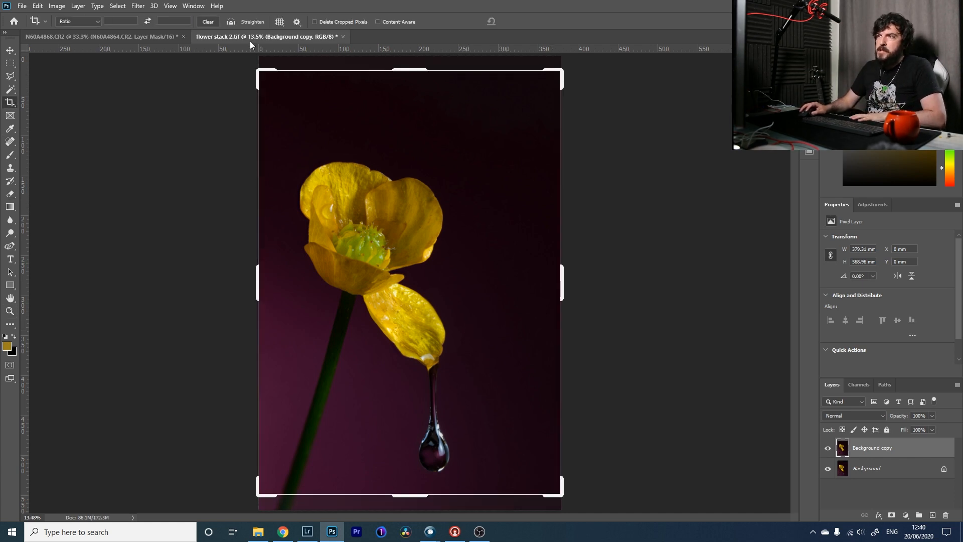
drag(553, 76, 545, 83)
drag(499, 187, 499, 173)
drag(538, 84, 541, 86)
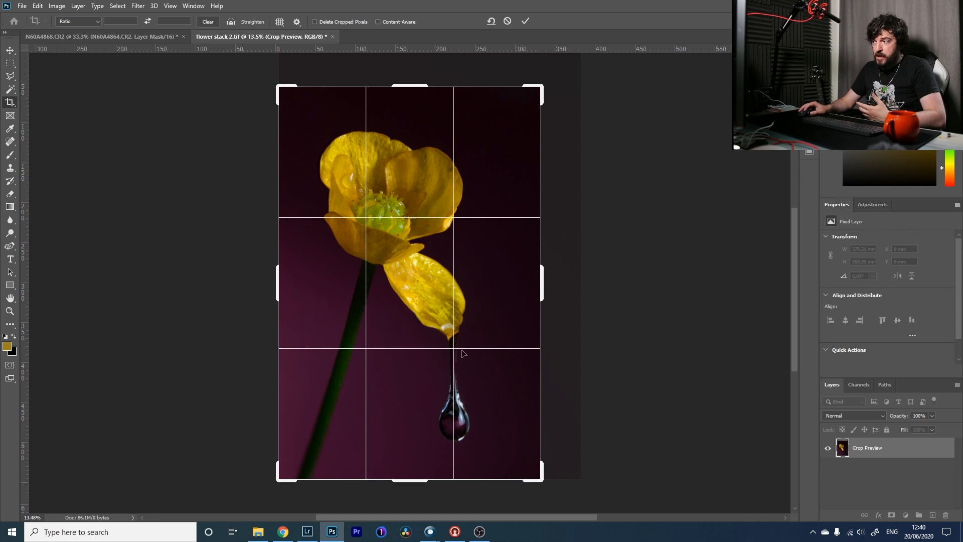
click(525, 20)
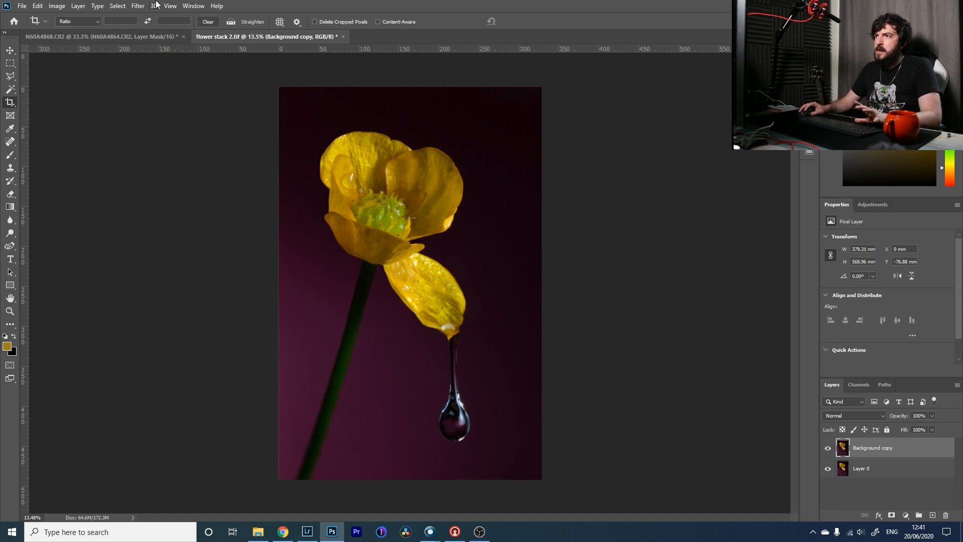
Start the Camera Raw Filter on the Background copy layer and set Exposure +0.65, Highlights -5, Shadows -13 and Whites +14.
click(138, 6)
click(173, 66)
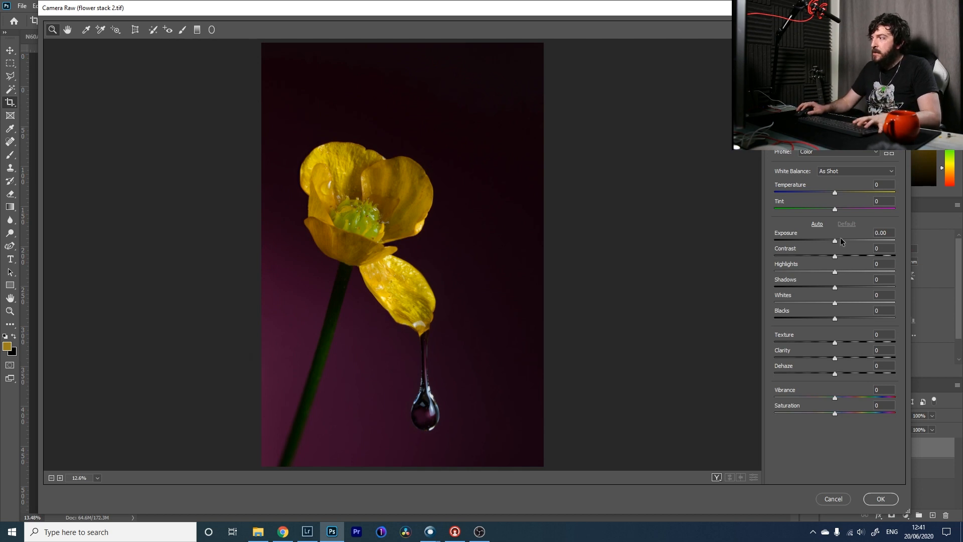
drag(836, 239, 844, 240)
mouse_move(835, 287)
mouse_down()
mouse_move(810, 289)
mouse_move(826, 294)
mouse_move(833, 274)
mouse_up()
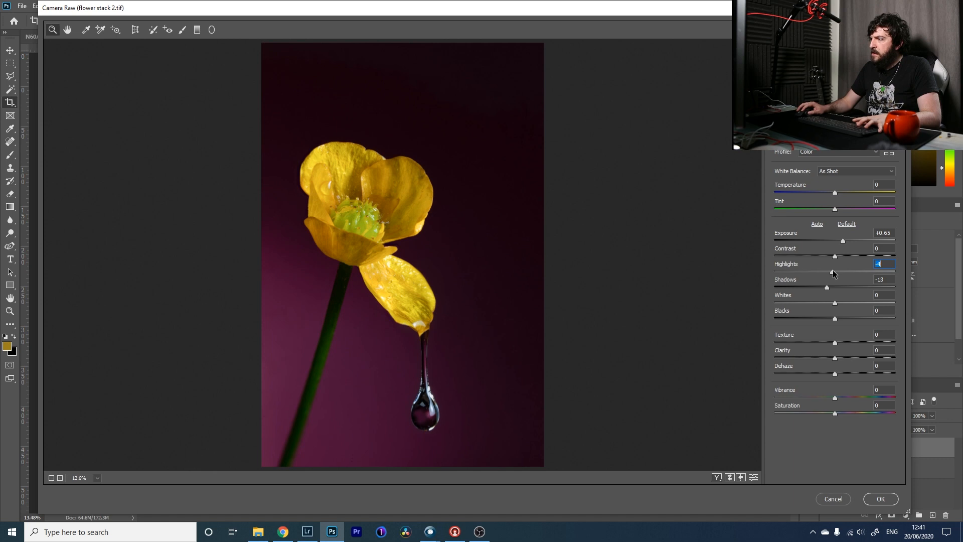
drag(835, 303, 845, 303)
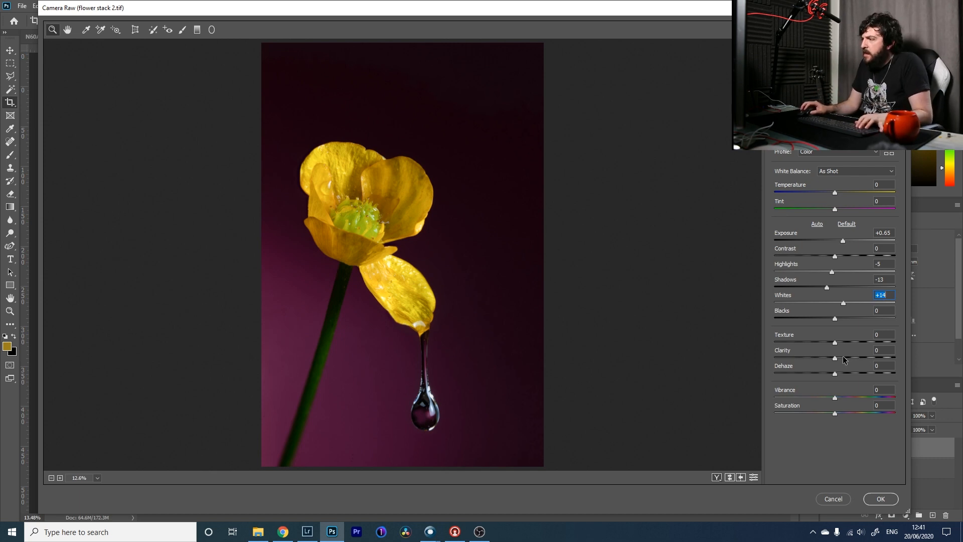
Set Clarity to +4, Texture to +8 and Dehaze to +8 in Camera Raw.
drag(837, 360, 838, 360)
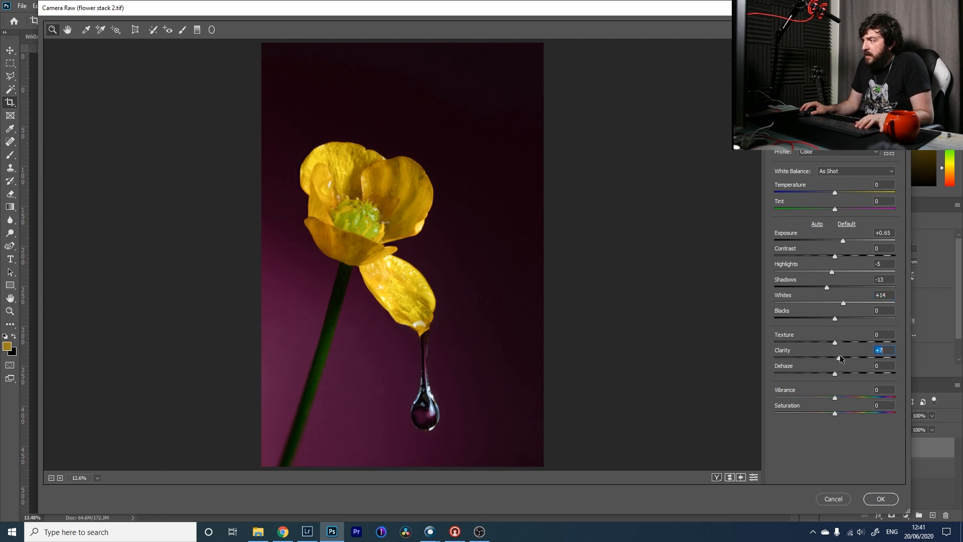
drag(840, 356, 840, 346)
click(835, 344)
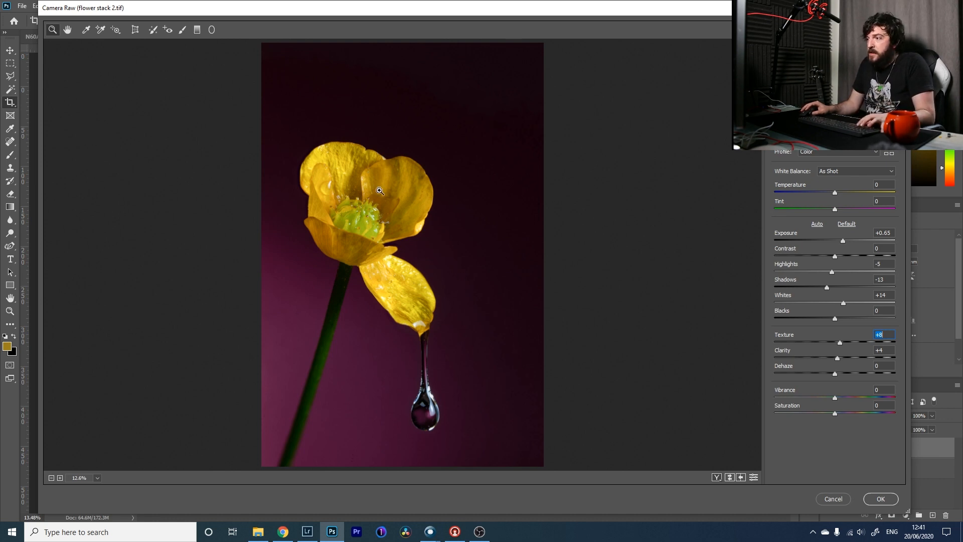
drag(841, 377, 840, 376)
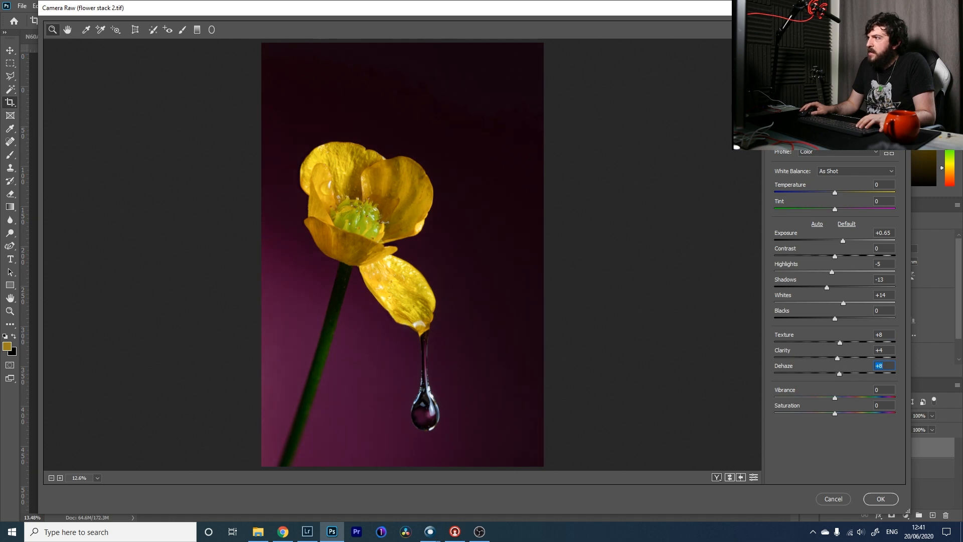
Shift the hue of the Yellows to -4 and the Greens to +8 in Camera Raw.
click(821, 112)
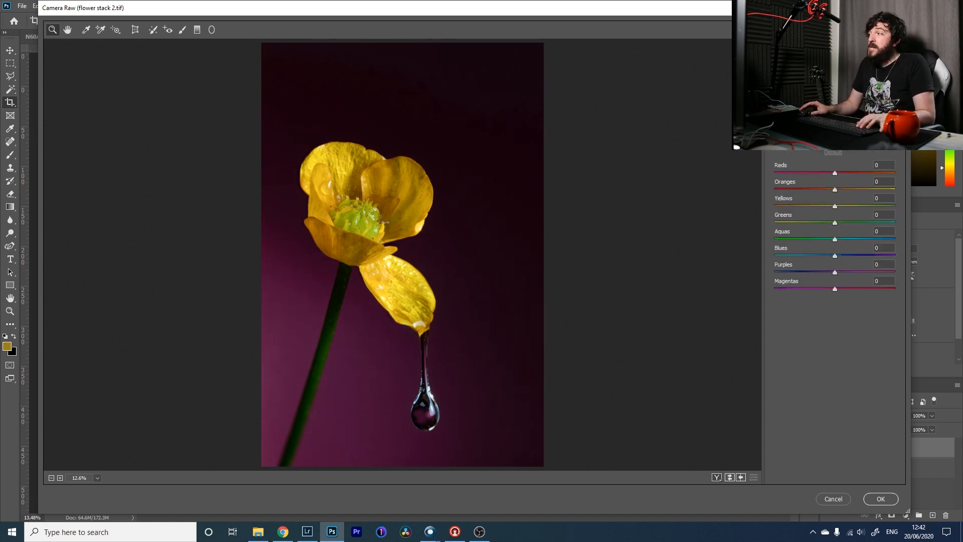
click(835, 208)
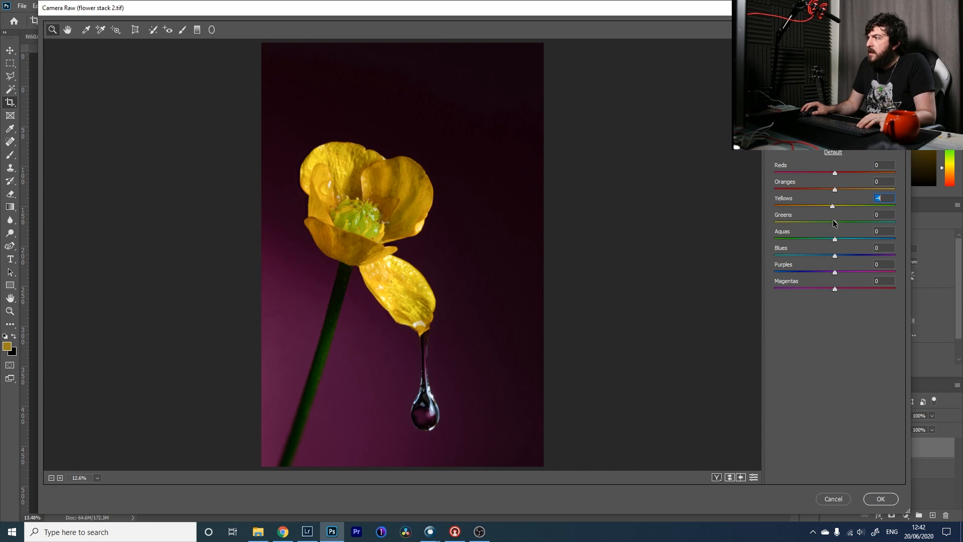
mouse_move(835, 223)
mouse_down()
mouse_move(789, 225)
mouse_move(838, 229)
mouse_up()
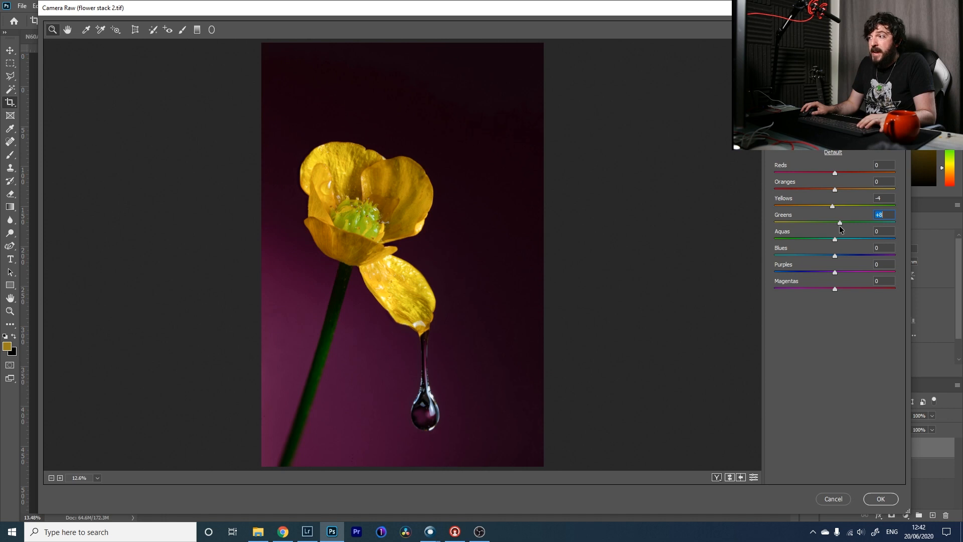
Reduce the saturation of the Greens to -8 in Camera Raw.
click(833, 152)
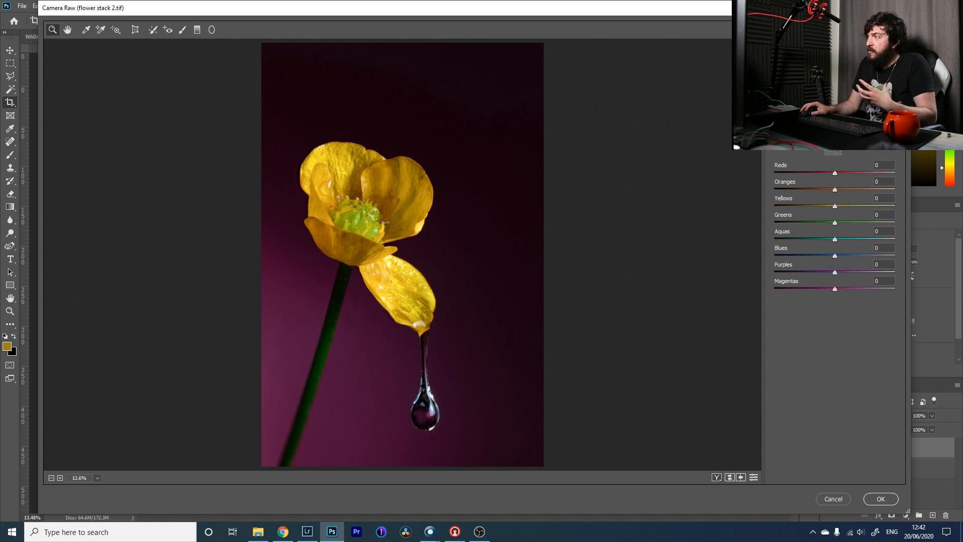
drag(837, 224, 833, 224)
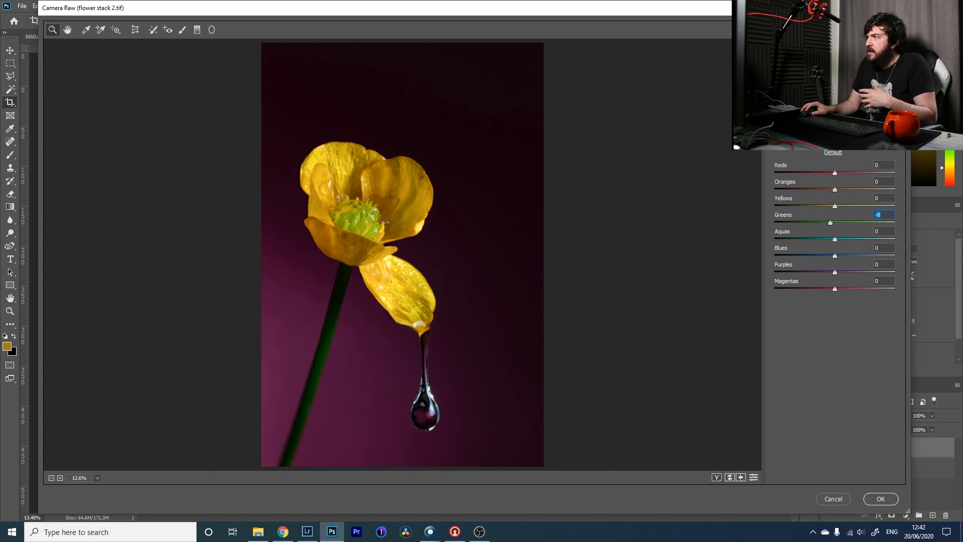
drag(830, 223, 834, 224)
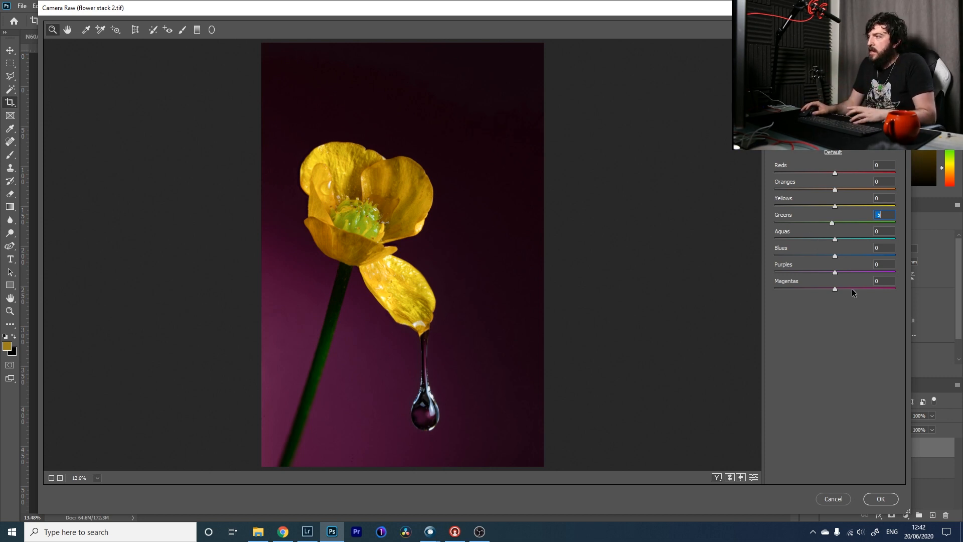
key(Down)
key(Down)
key(Down)
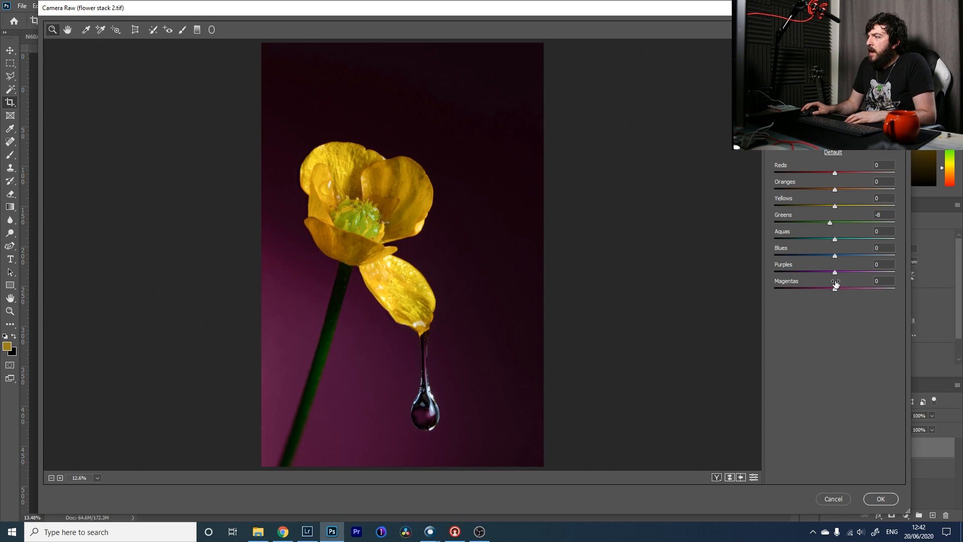
Raise the saturation of Purples and Magentas to +100 and Yellows to +23, and apply the Camera Raw filter.
text(100)
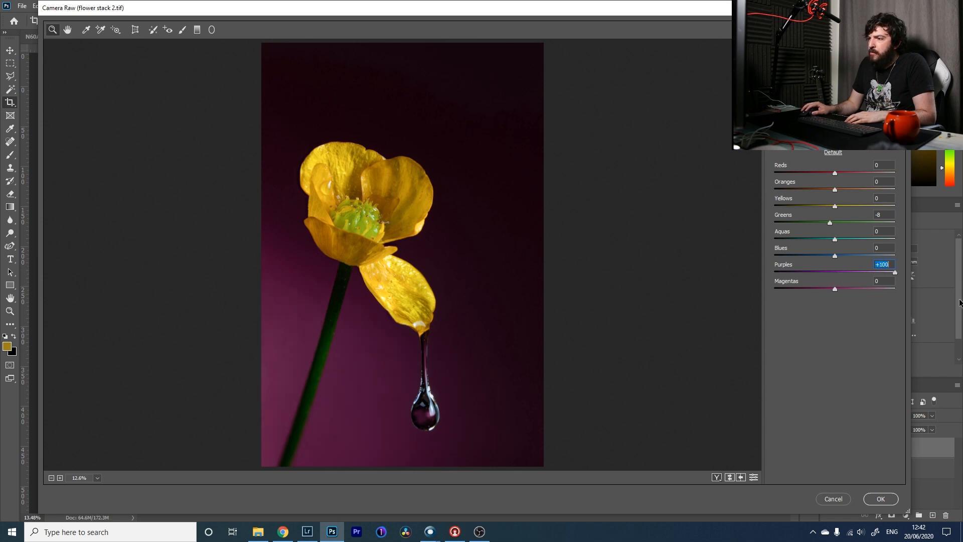
drag(962, 317, 899, 310)
drag(832, 288, 896, 303)
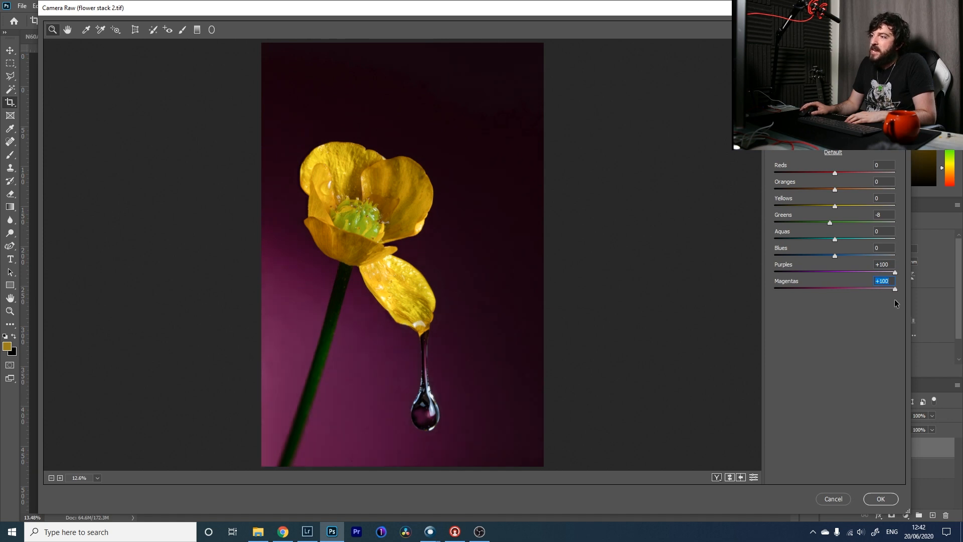
mouse_move(835, 207)
mouse_down()
mouse_move(854, 209)
mouse_move(844, 210)
mouse_up()
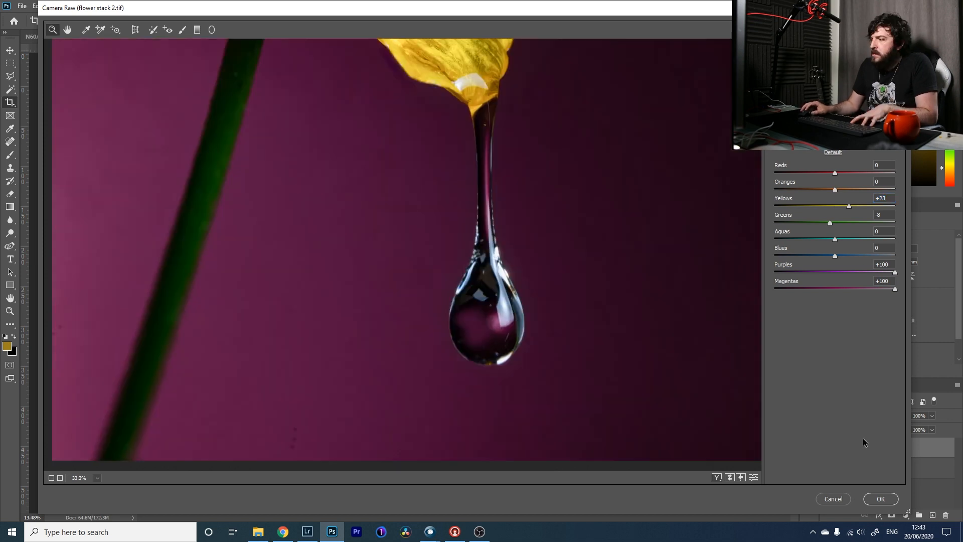
click(879, 499)
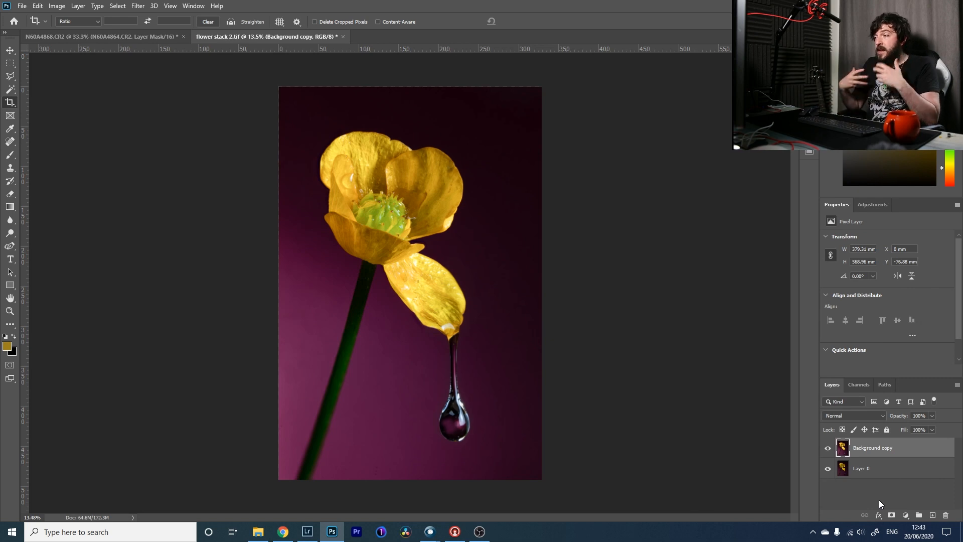
Add a Levels adjustment with black input 7, midtones 1.14 and white output 242, and merge it down into Background copy.
click(878, 205)
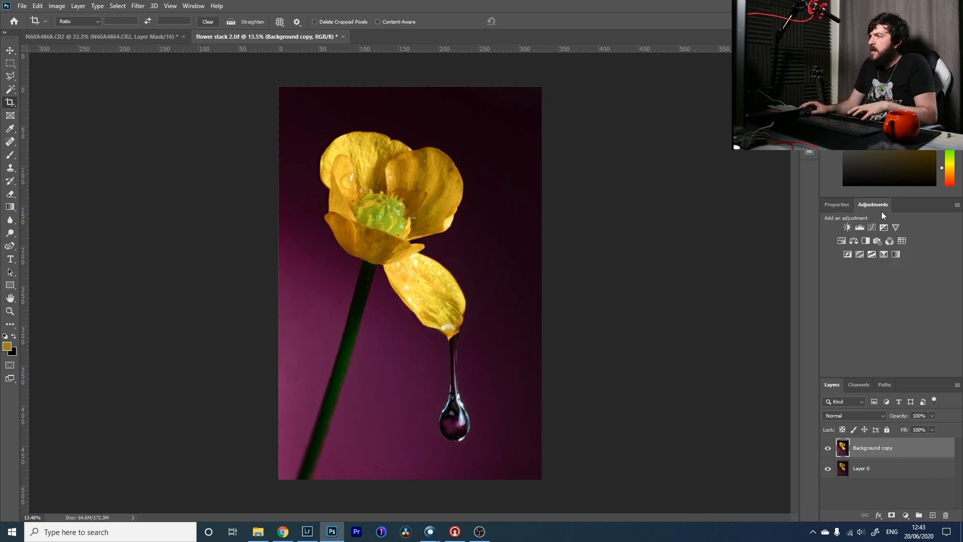
click(861, 227)
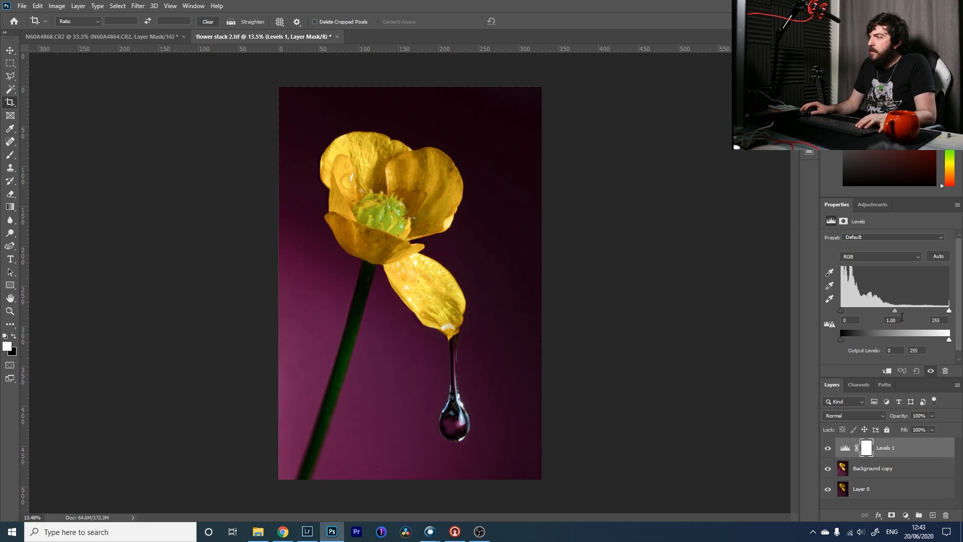
drag(895, 312, 891, 312)
drag(949, 340, 945, 339)
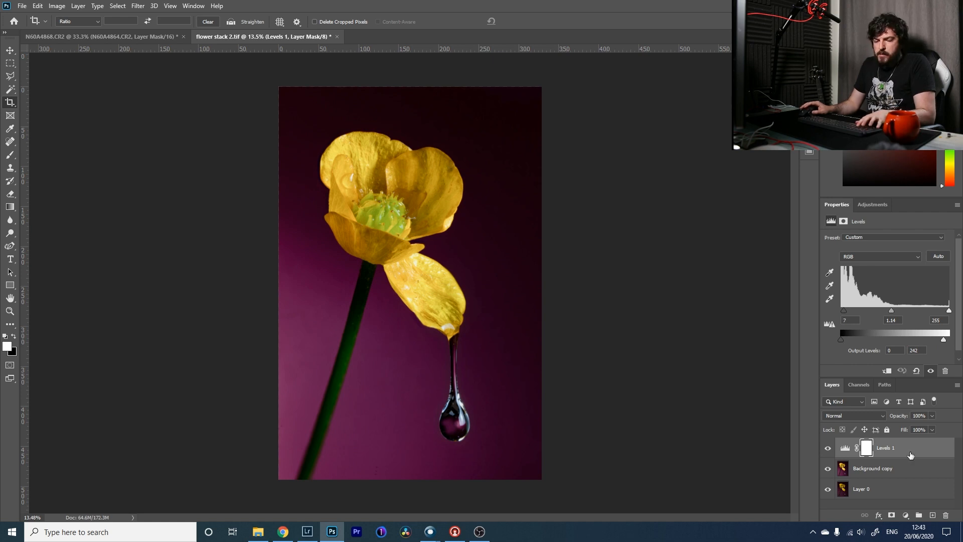
key(ctrl+e)
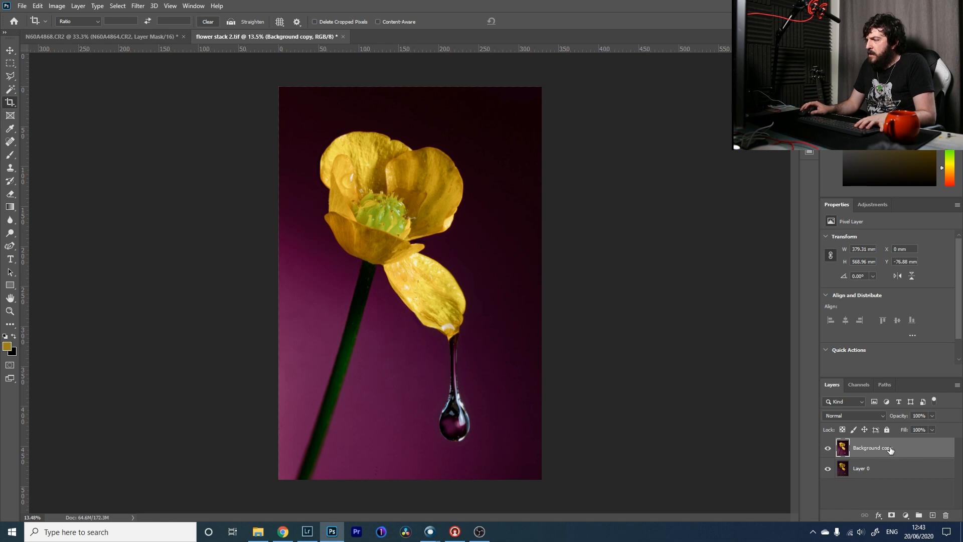
Remove the dark specks and blemishes from the blossom's right-hand petal with the Spot Healing Brush.
scroll(411, 192, up, 4)
key(j)
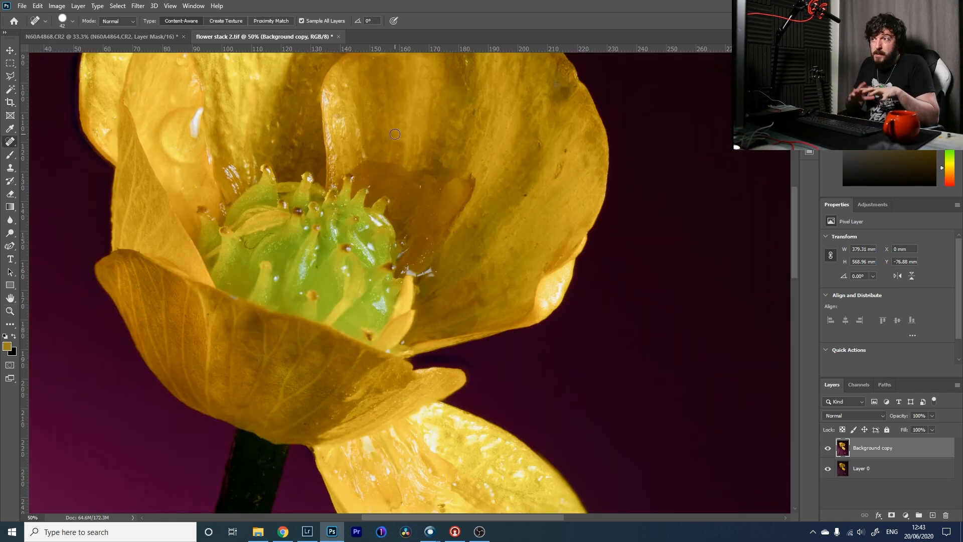
drag(449, 122, 458, 237)
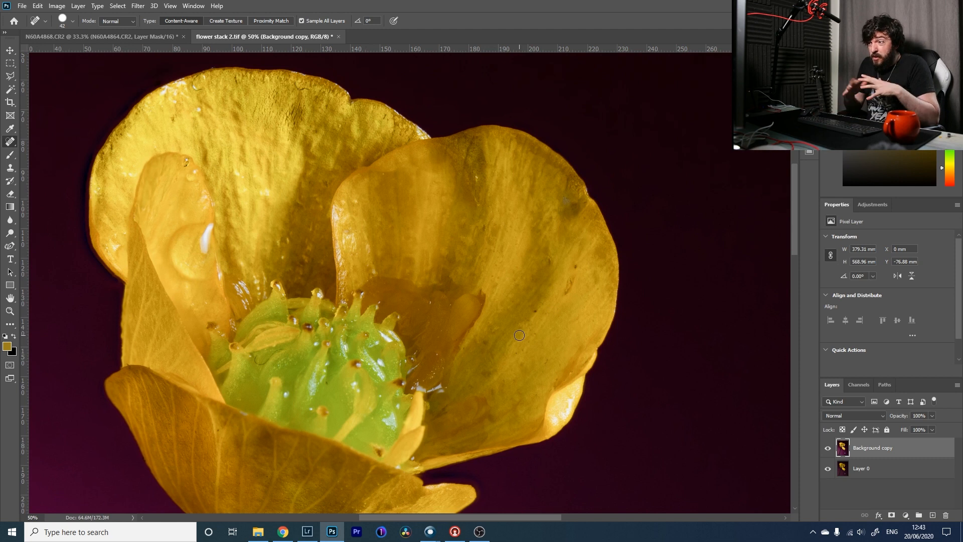
click(535, 311)
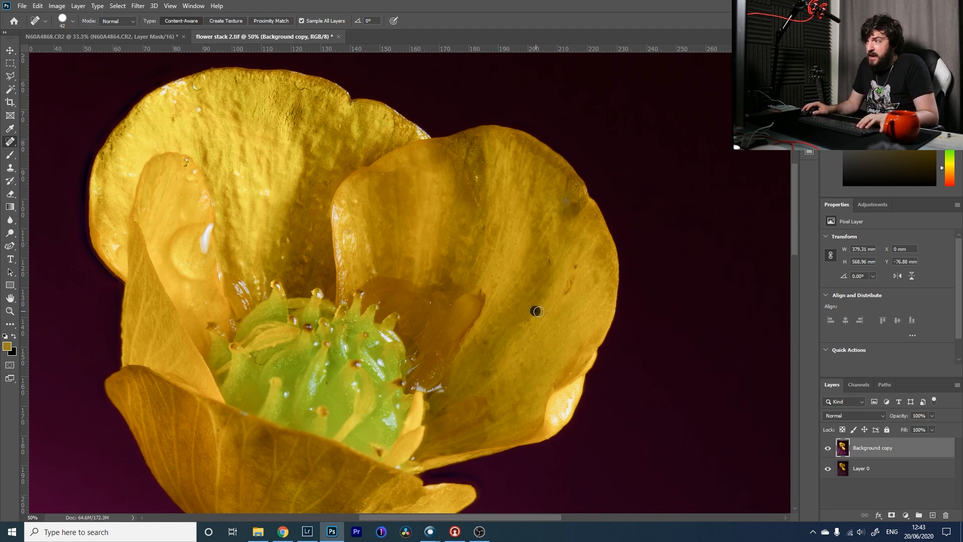
click(571, 277)
click(576, 266)
click(485, 375)
click(483, 343)
click(512, 355)
click(497, 280)
click(478, 205)
mouse_move(484, 144)
mouse_down()
mouse_move(472, 173)
mouse_move(480, 178)
mouse_up()
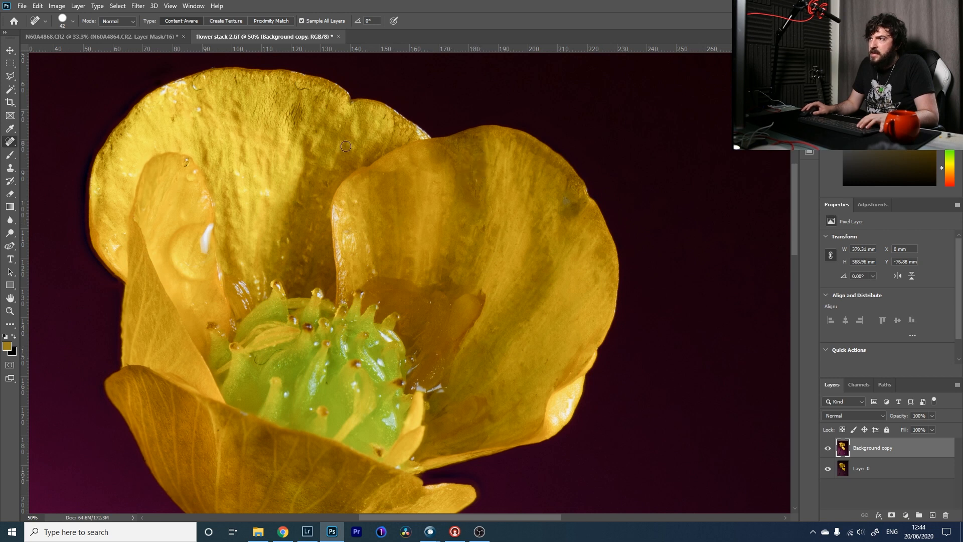
Heal the specks on the green flower centre, the small inner petal's tip and the rear left petal.
drag(256, 361, 268, 361)
drag(285, 351, 285, 351)
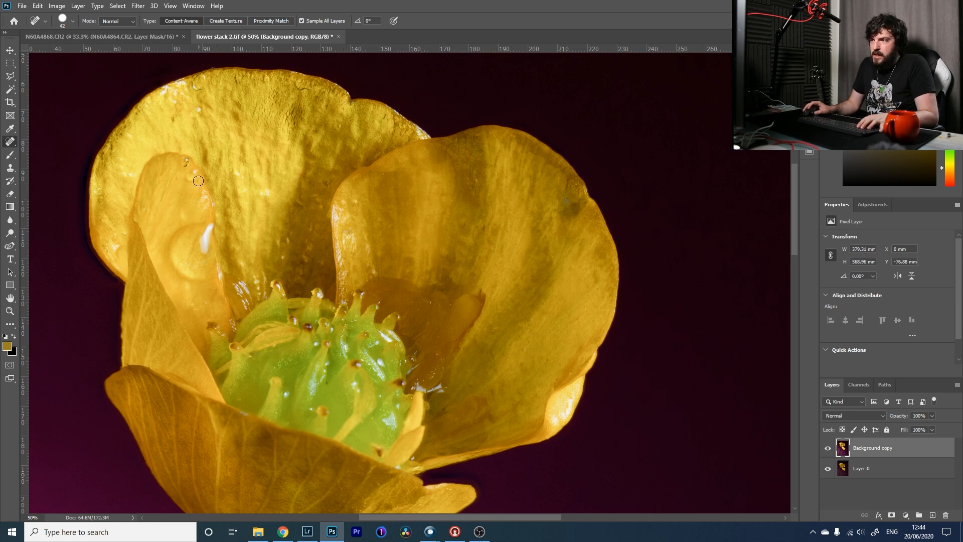
click(187, 161)
mouse_move(201, 90)
mouse_down()
mouse_move(193, 87)
mouse_move(241, 84)
mouse_move(255, 117)
mouse_up()
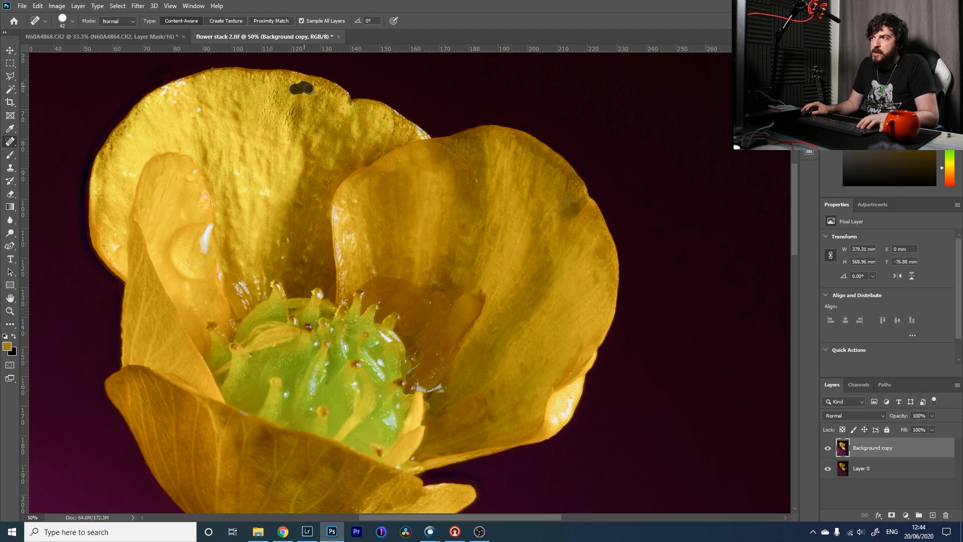
drag(296, 84, 317, 95)
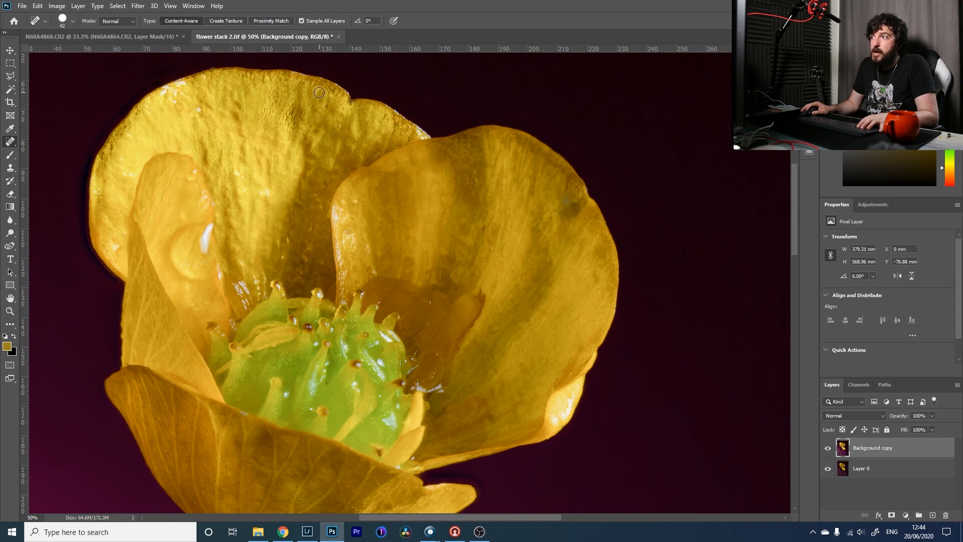
drag(331, 180, 331, 179)
drag(322, 197, 321, 204)
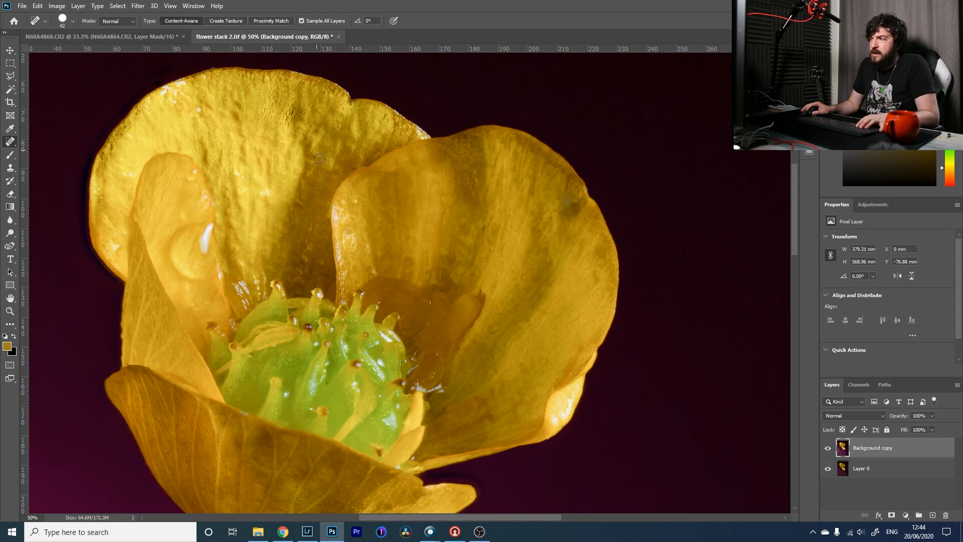
Heal the fine dark marks across the upper part of the rear left petal at 100% zoom.
key(ctrl+1)
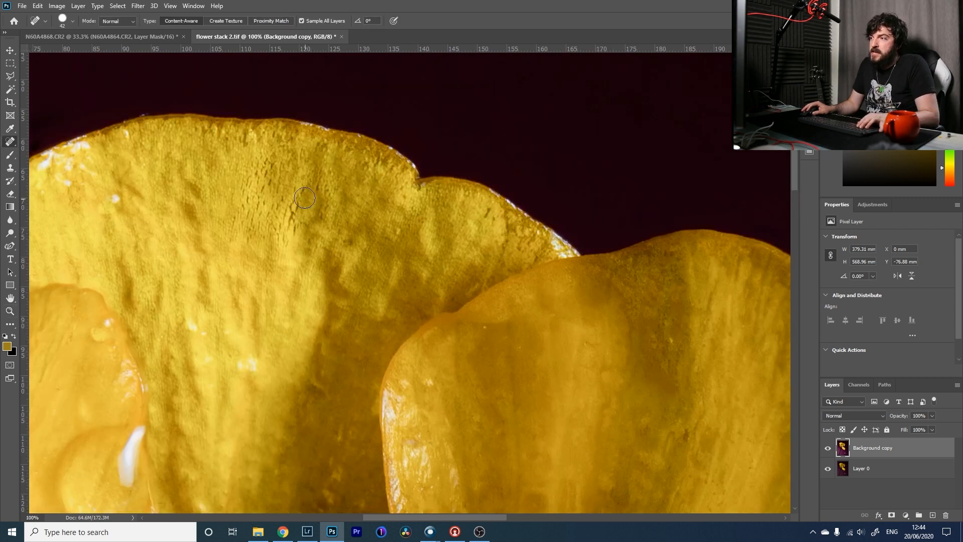
click(292, 209)
click(303, 226)
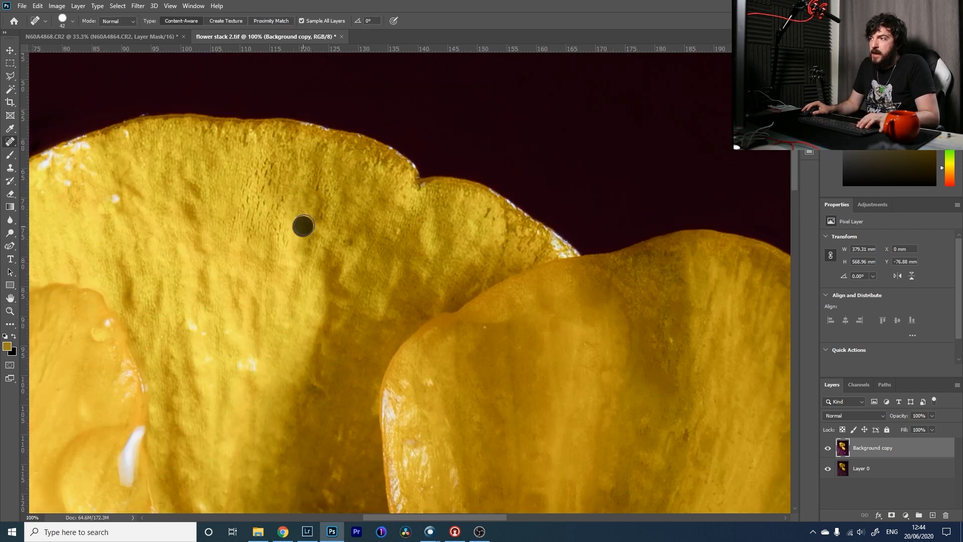
click(327, 211)
click(270, 215)
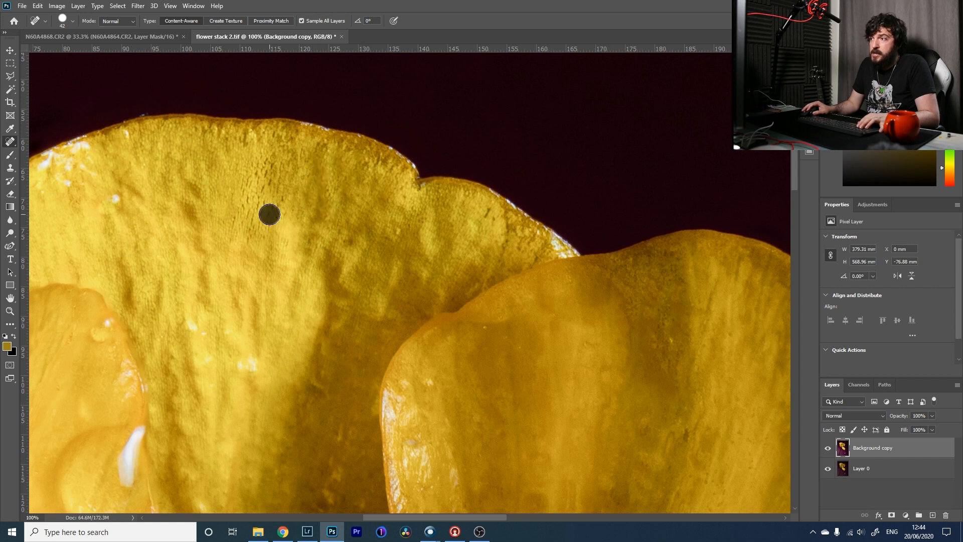
click(273, 185)
click(269, 167)
click(257, 181)
click(259, 203)
click(252, 236)
click(234, 226)
click(246, 142)
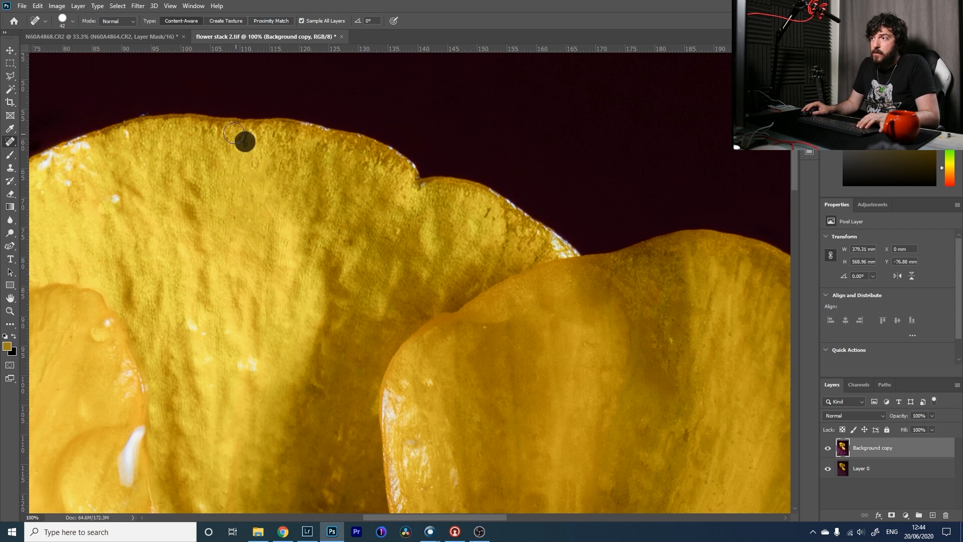
click(205, 132)
click(398, 222)
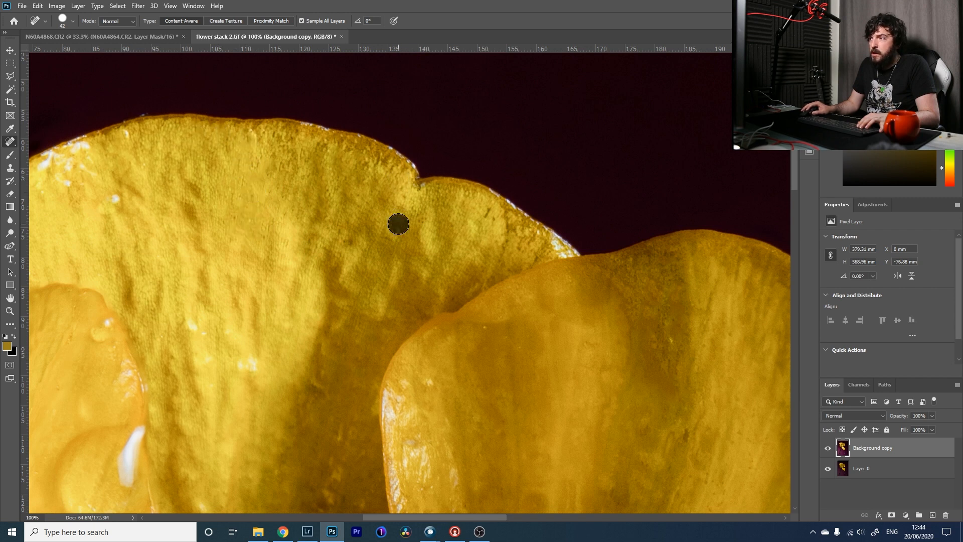
Heal the bright specks in the middle of the rear left petal, beside the small inner petal.
scroll(321, 261, down, 3)
scroll(317, 264, left, 3)
click(263, 260)
click(272, 288)
click(307, 296)
click(293, 267)
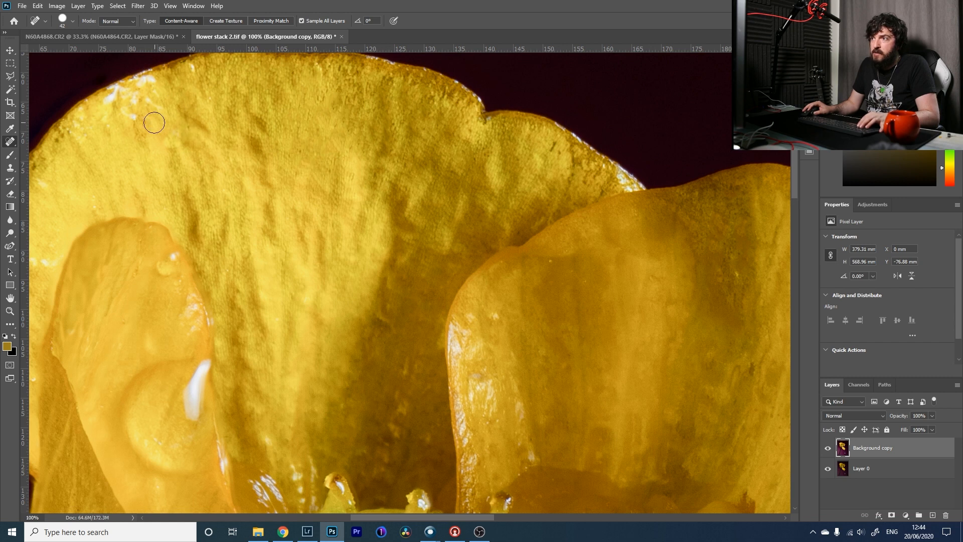
Heal the dark specks and the bright dots on the upper half of the hanging lower petal.
drag(225, 303, 230, 243)
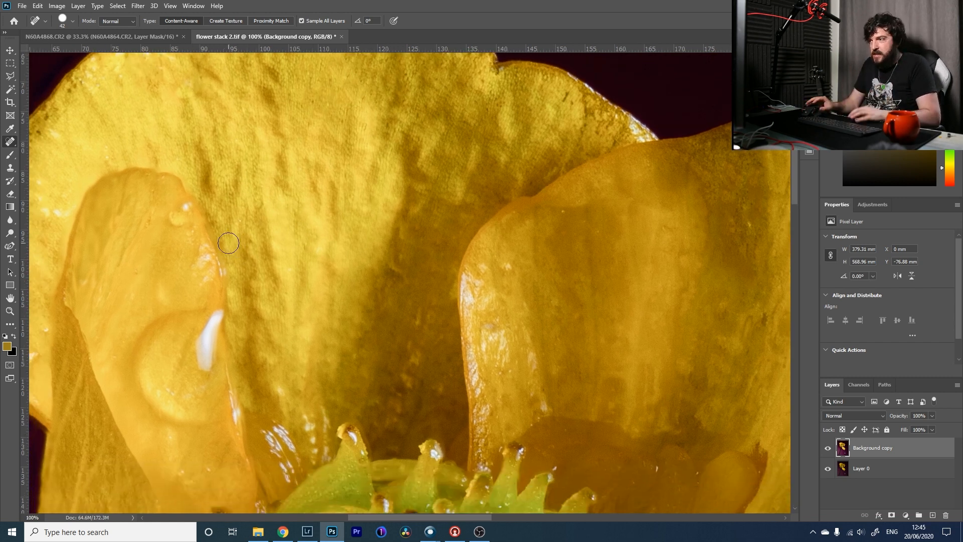
drag(260, 361, 408, 221)
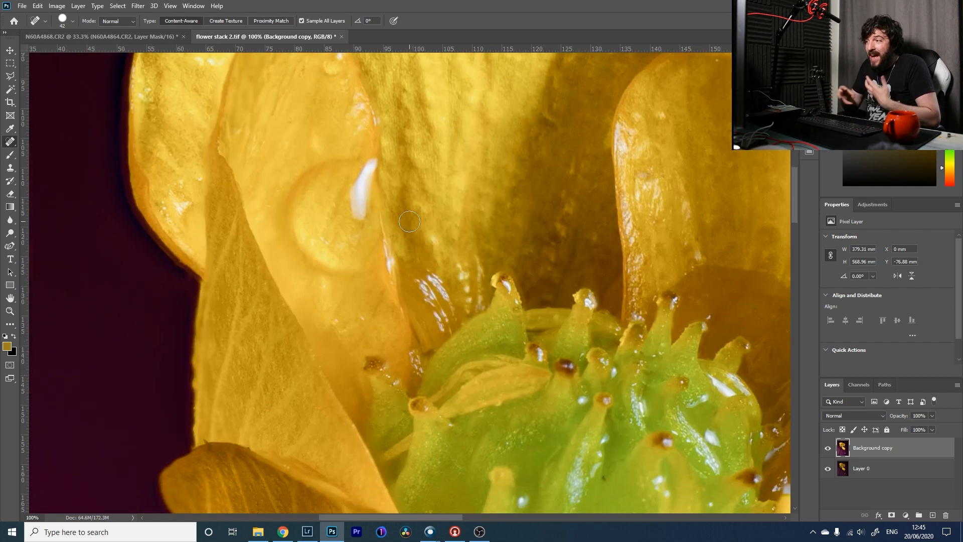
drag(598, 341, 190, 34)
drag(419, 382, 265, 7)
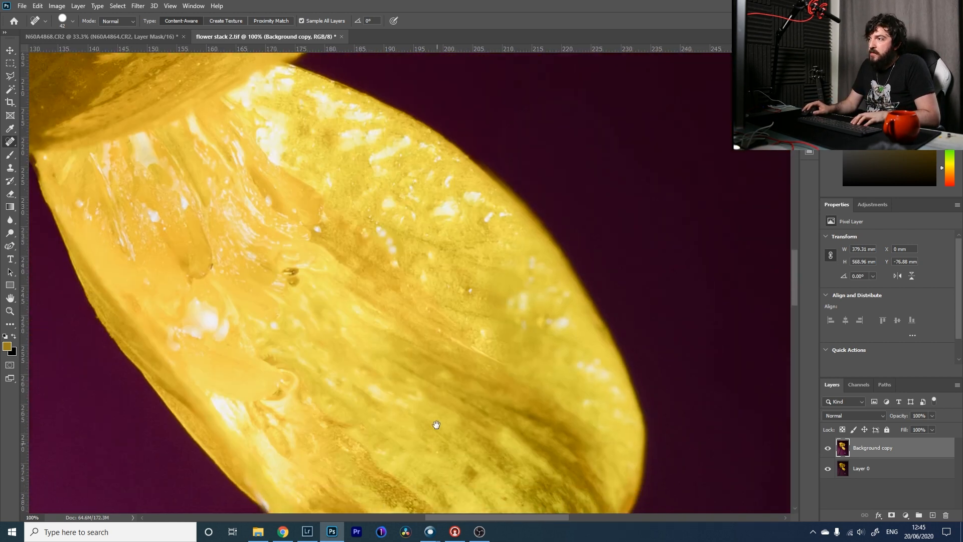
drag(437, 425, 415, 9)
drag(343, 204, 441, 359)
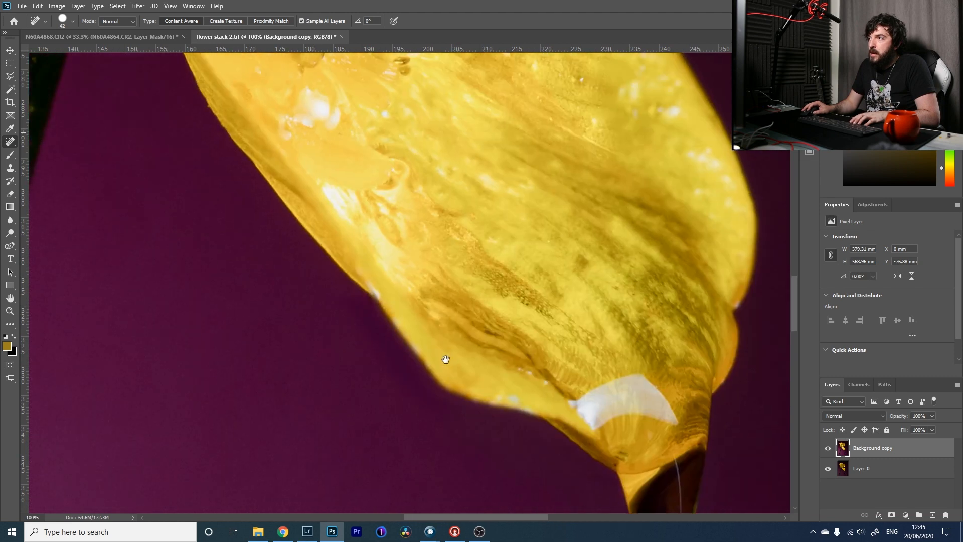
drag(580, 150, 567, 392)
click(390, 323)
click(397, 332)
click(311, 318)
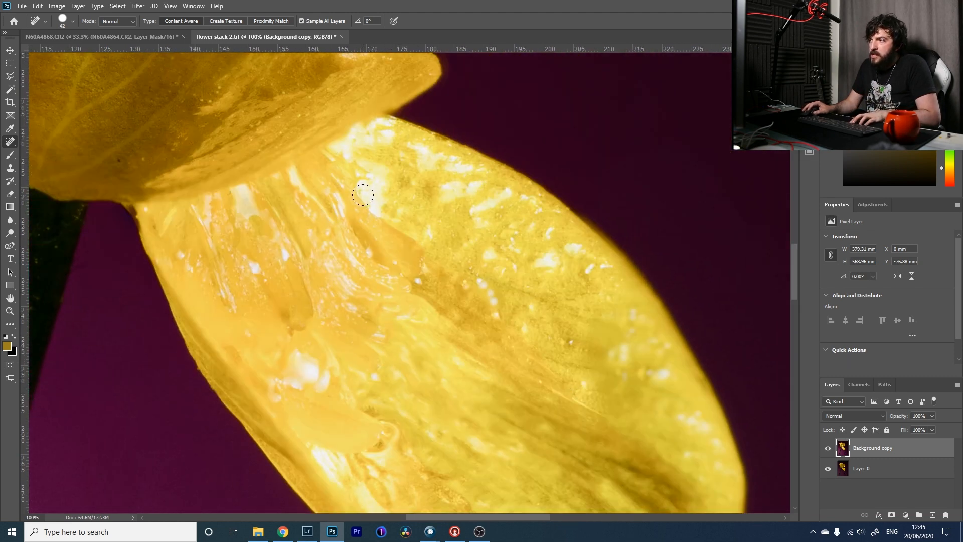
drag(496, 306, 483, 284)
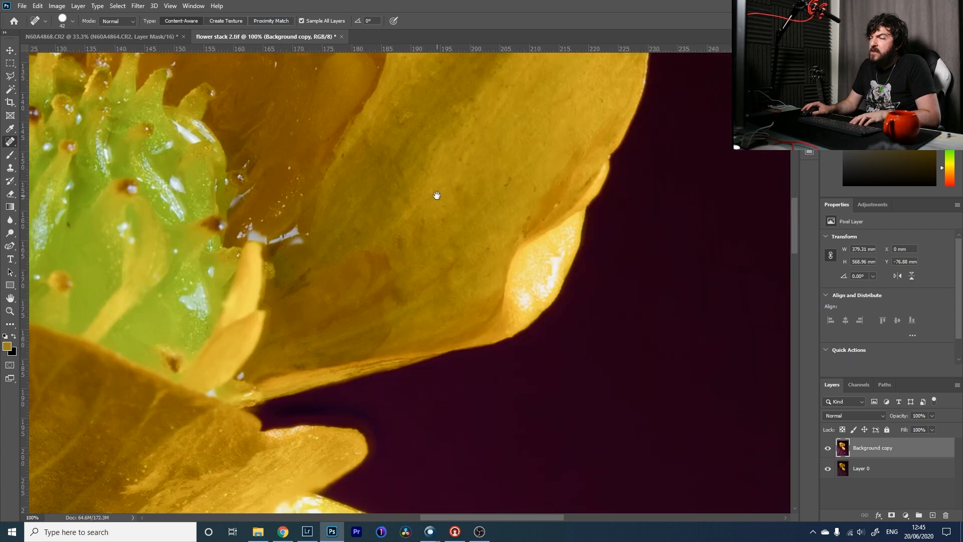
Examine the right petal, green centre, front petal and rear left petal's outer edge at 100% zoom for remaining flaws.
drag(437, 196, 422, 280)
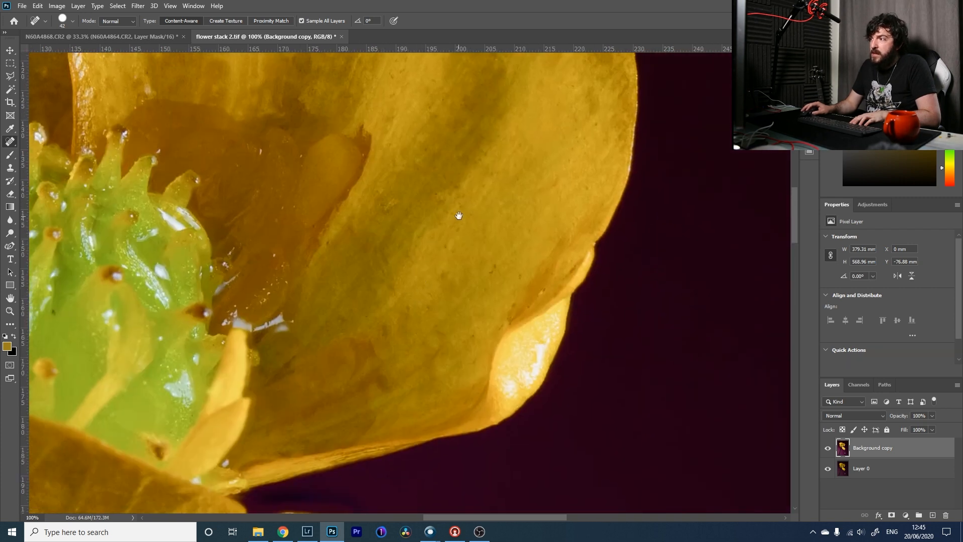
drag(459, 216, 468, 340)
drag(499, 231, 492, 317)
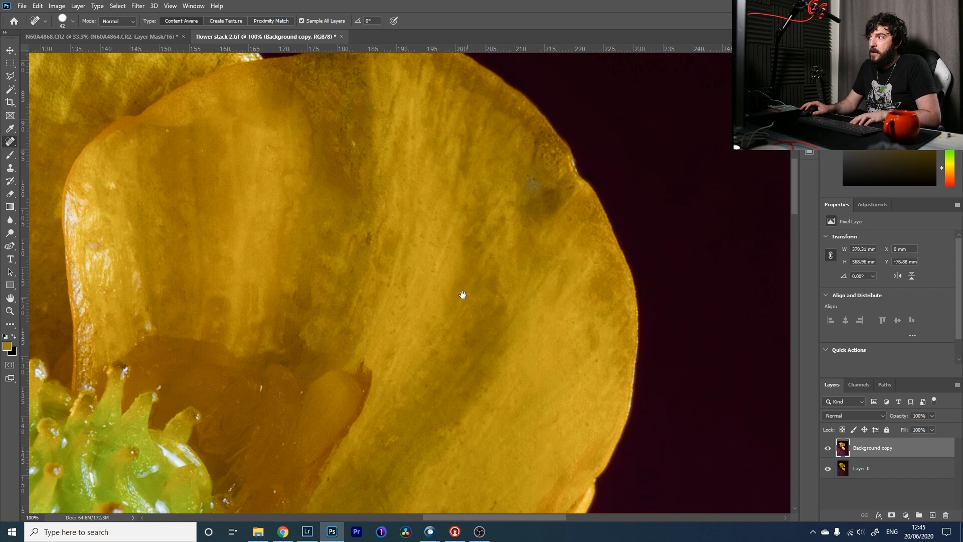
drag(279, 263, 352, 301)
drag(241, 432, 343, 340)
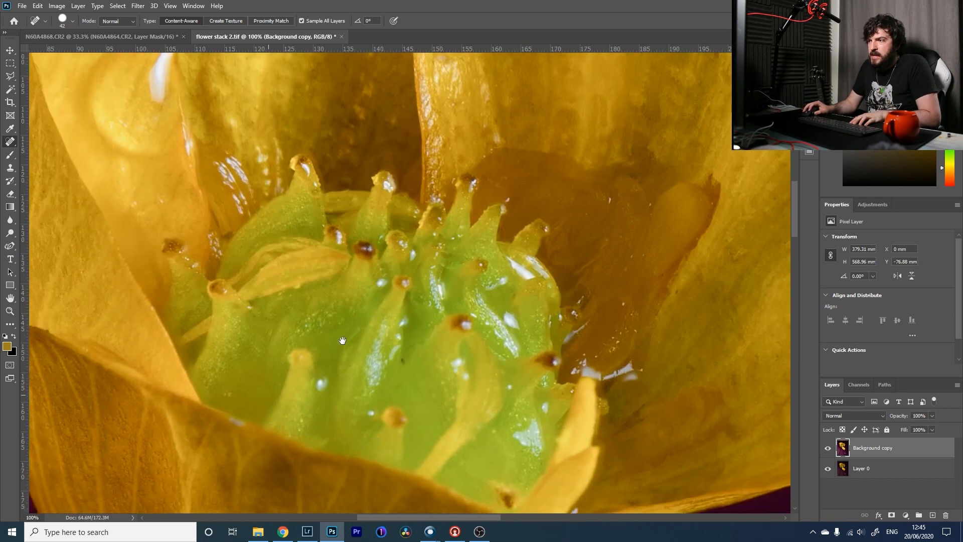
drag(348, 384, 441, 226)
drag(441, 477, 399, 300)
drag(407, 380, 420, 442)
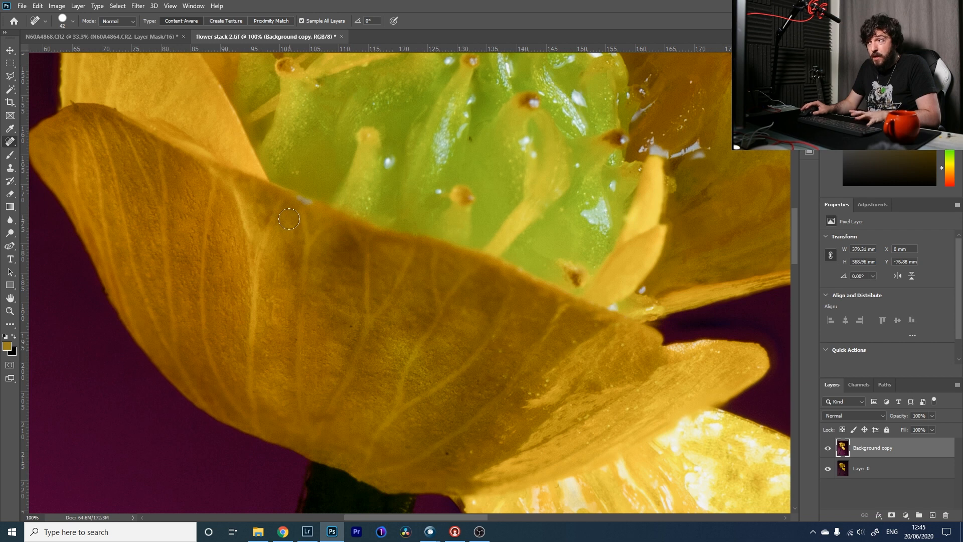
drag(266, 346, 303, 182)
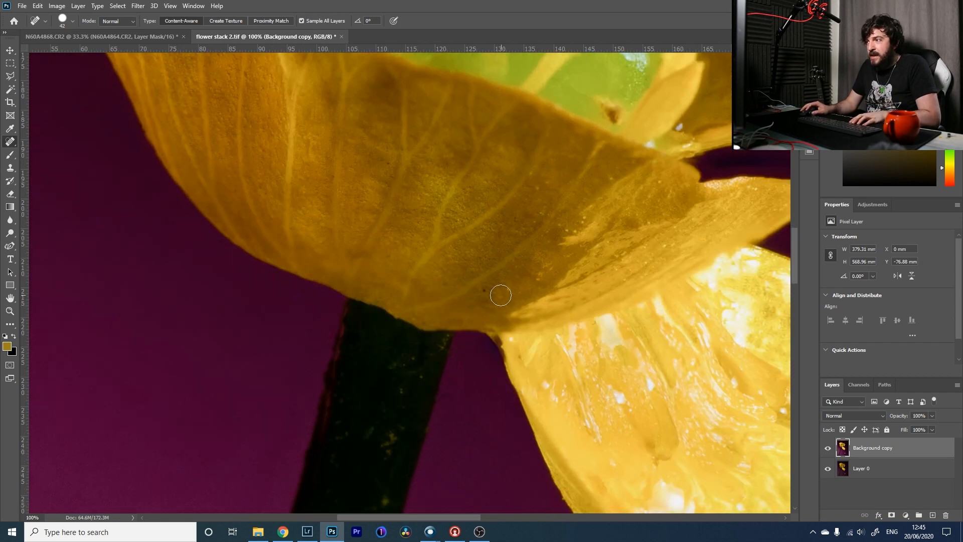
drag(411, 193, 340, 147)
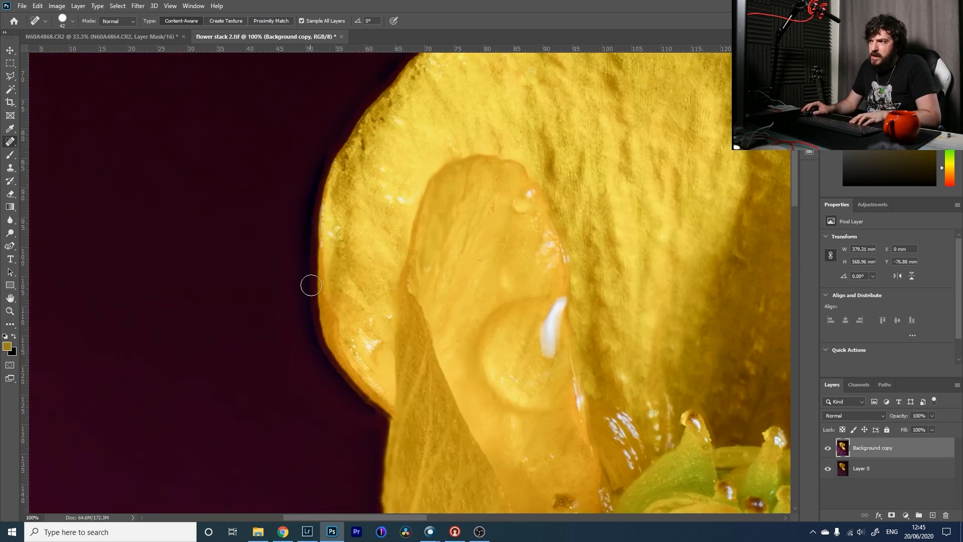
drag(317, 182, 334, 272)
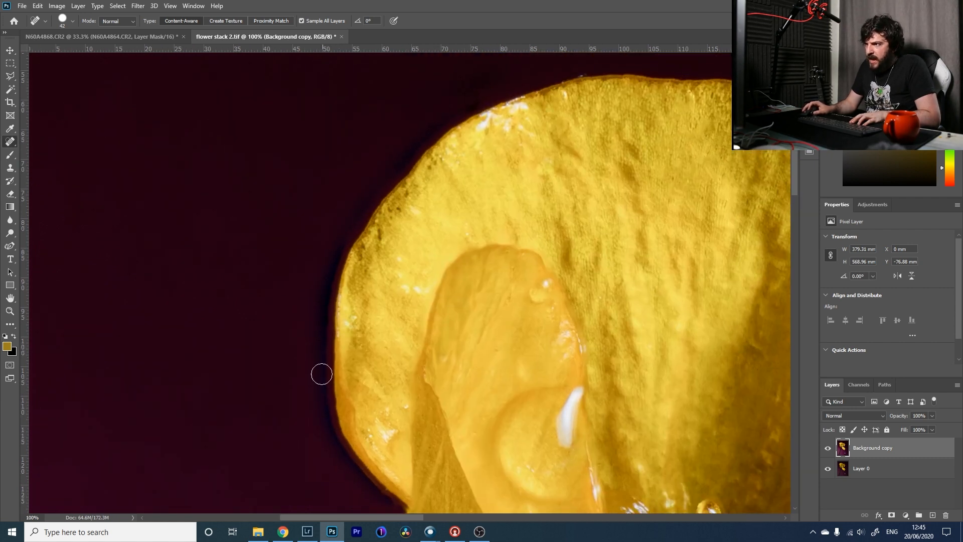
drag(399, 173, 383, 298)
drag(422, 355, 465, 355)
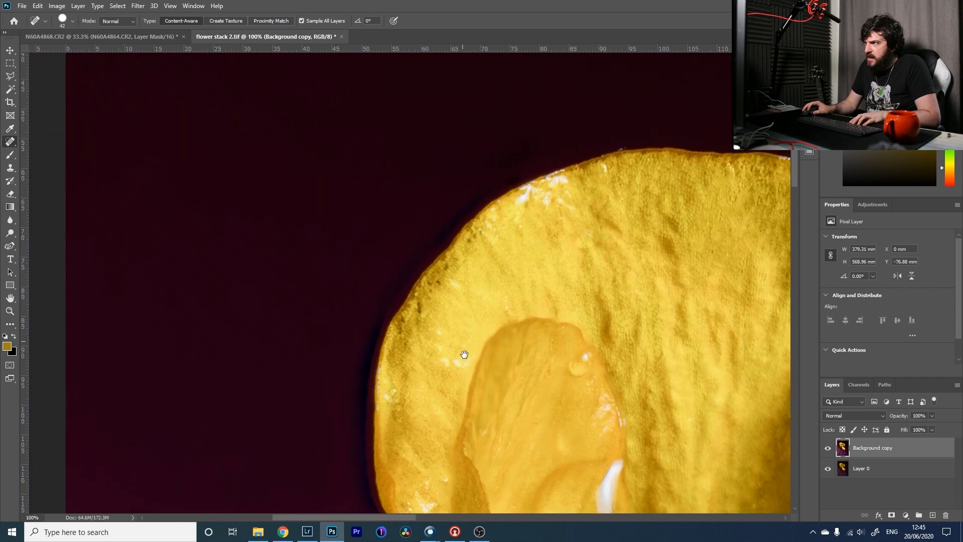
drag(487, 303, 503, 234)
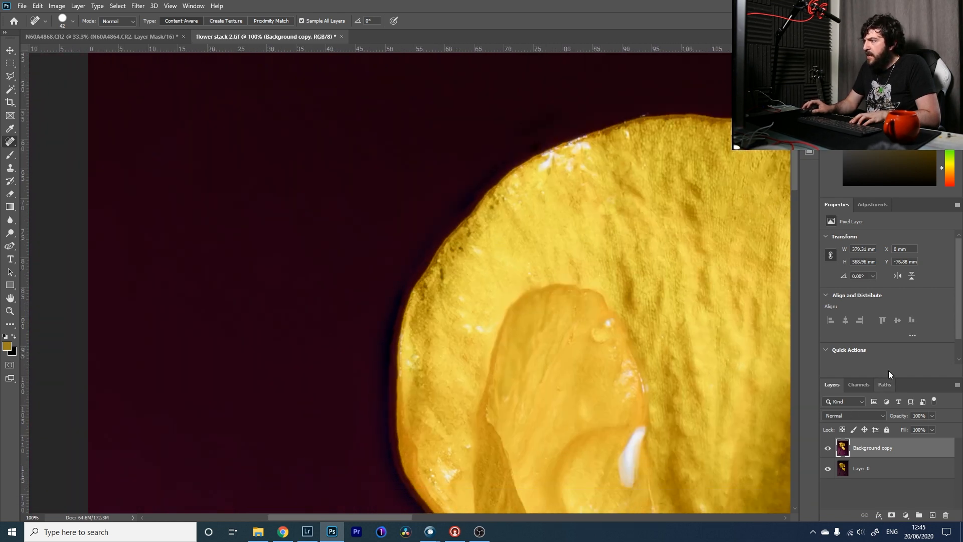
Add a Levels adjustment layer and raise its midtone value to 2.04 to expose the halo around the rear left petal.
click(871, 203)
click(860, 224)
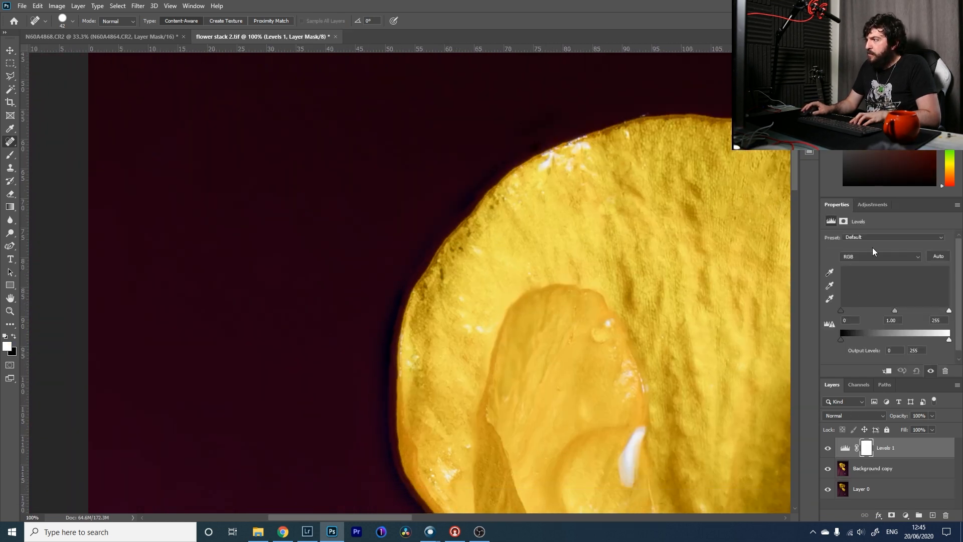
drag(893, 310, 868, 315)
drag(568, 351, 613, 220)
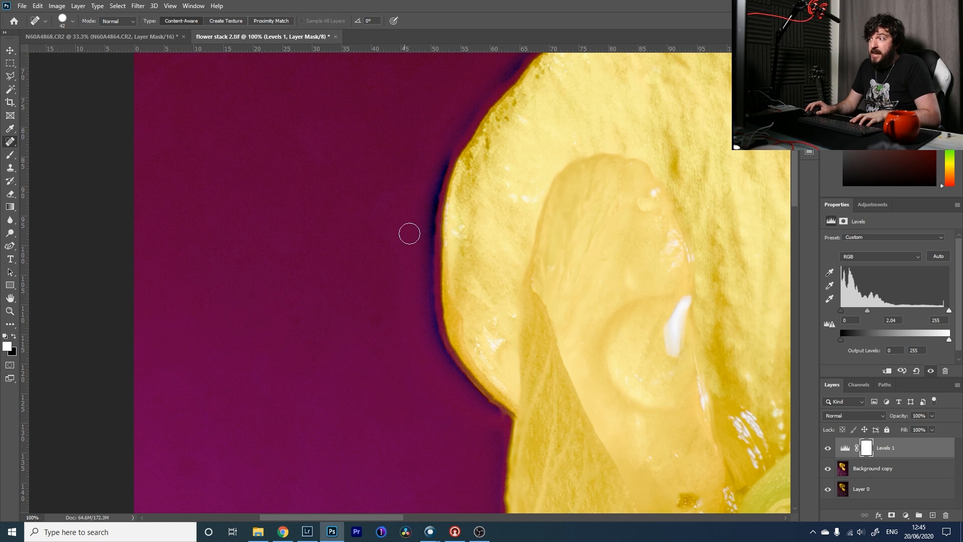
drag(490, 221, 451, 343)
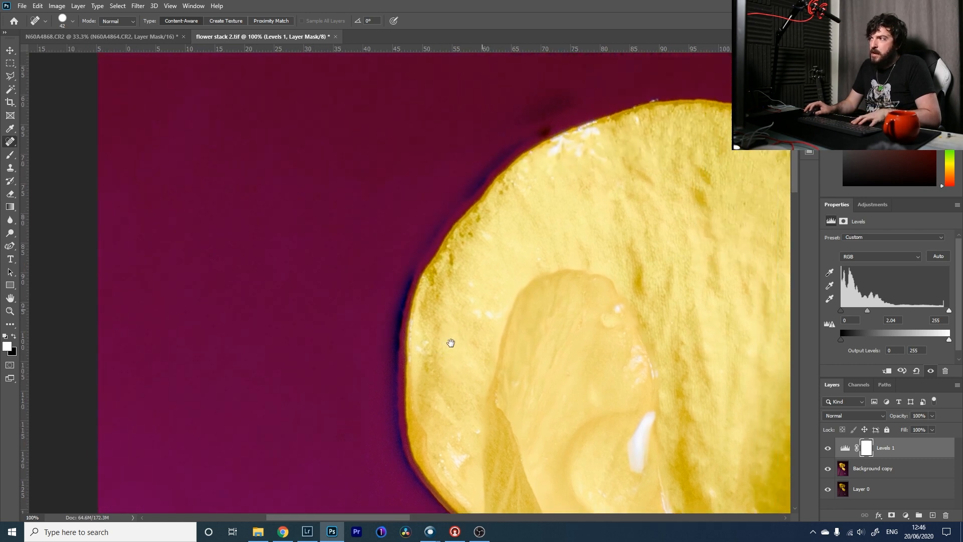
Duplicate the Background copy layer and set the Clone Stamp to a 66 px brush with 18% flow.
click(884, 471)
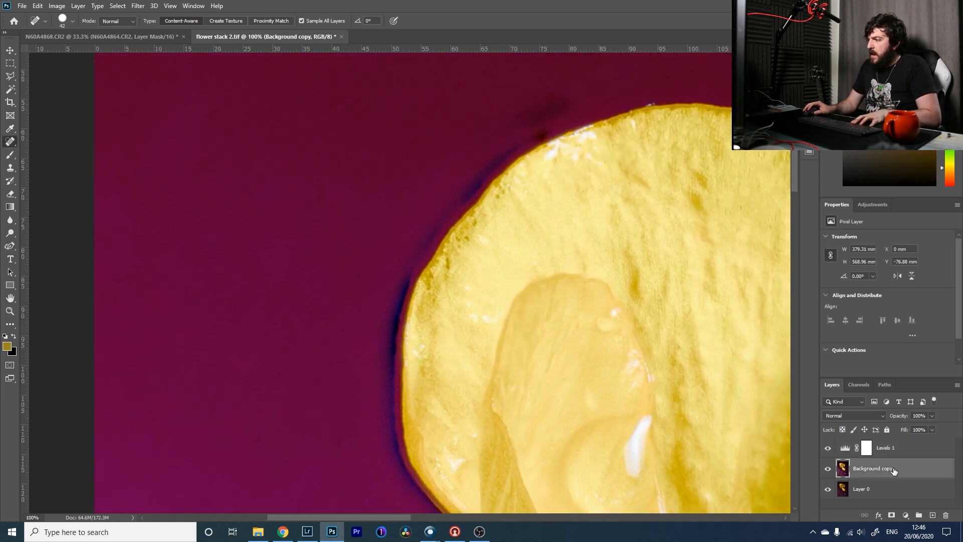
key(ctrl+j)
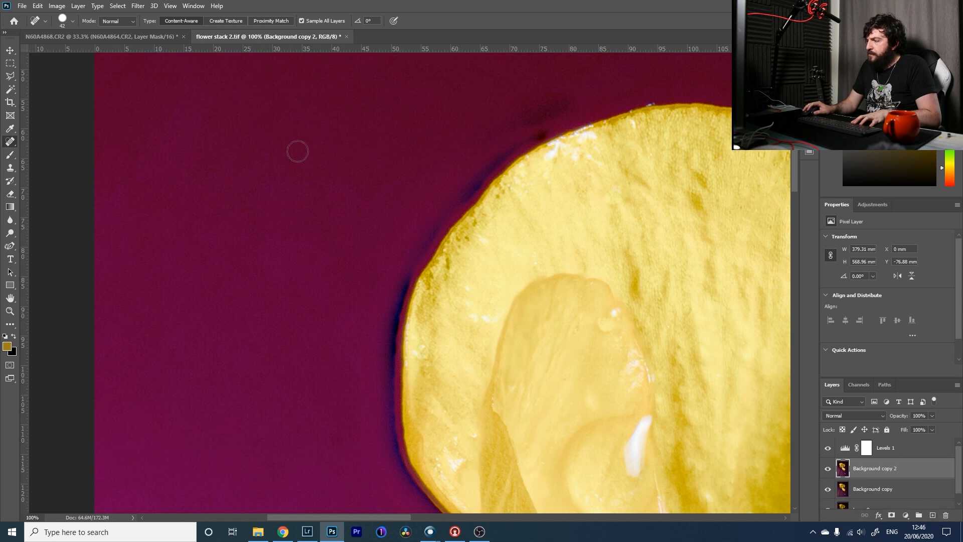
key(s)
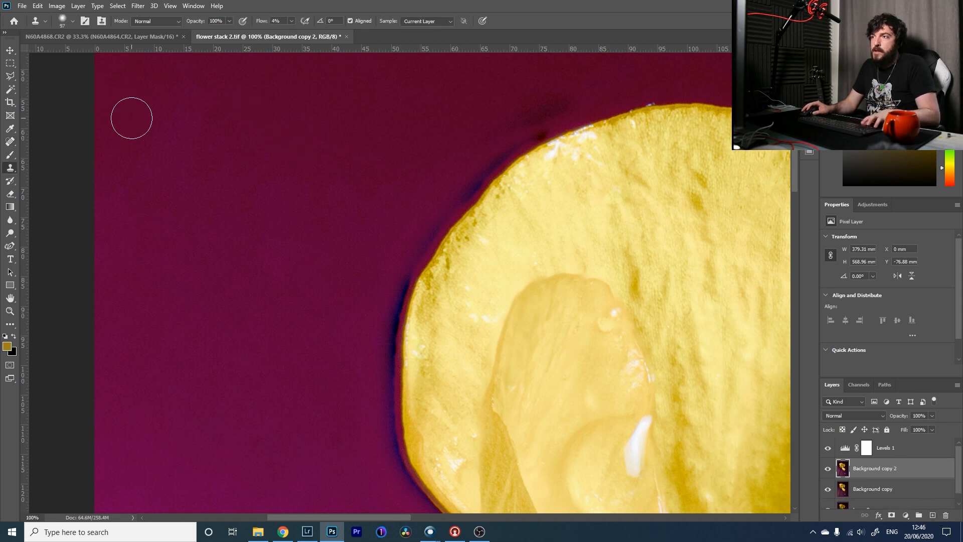
right_click(380, 139)
drag(462, 167, 455, 164)
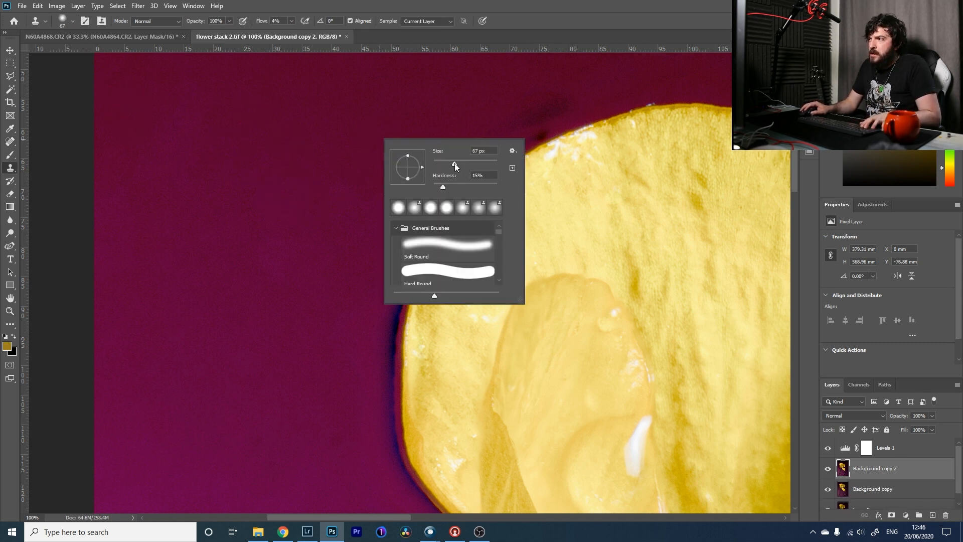
key(Return)
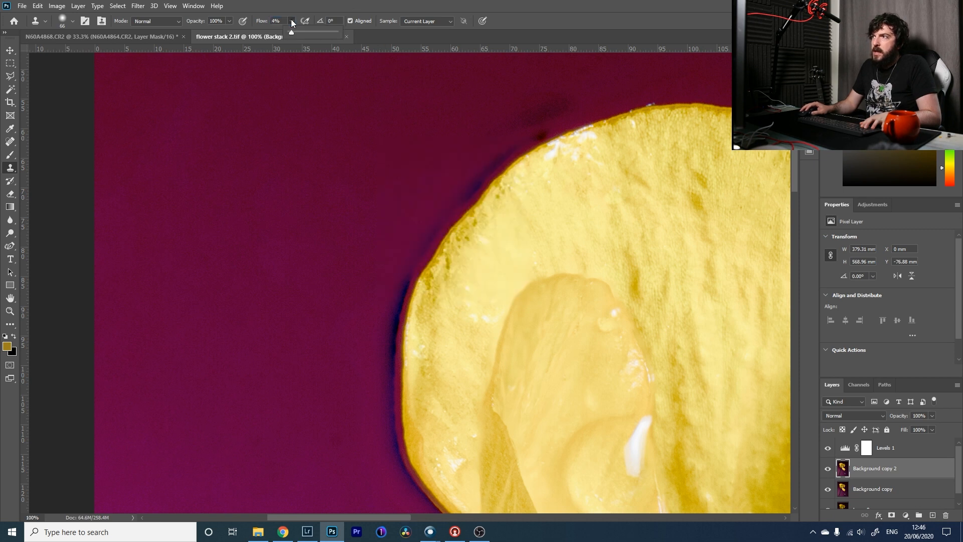
click(302, 2)
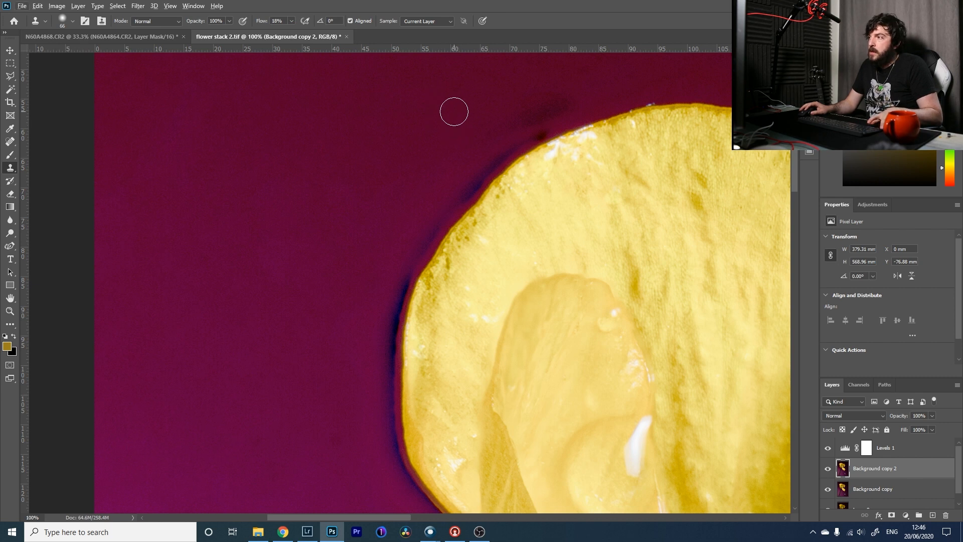
Clone clean background over the dark halo along the rear left petal's outer edge, using a smaller brush for the lower part.
mouse_move(507, 121)
mouse_down()
mouse_move(560, 104)
mouse_move(549, 98)
mouse_move(506, 141)
mouse_move(527, 129)
mouse_move(467, 174)
mouse_move(480, 170)
mouse_move(457, 177)
mouse_move(474, 181)
mouse_move(487, 162)
mouse_move(475, 157)
mouse_move(440, 174)
mouse_move(424, 201)
mouse_move(427, 224)
mouse_move(442, 220)
mouse_move(444, 206)
mouse_move(401, 255)
mouse_move(376, 341)
mouse_move(403, 265)
mouse_move(393, 261)
mouse_move(371, 326)
mouse_move(374, 343)
mouse_move(382, 336)
mouse_move(376, 387)
mouse_move(363, 352)
mouse_up()
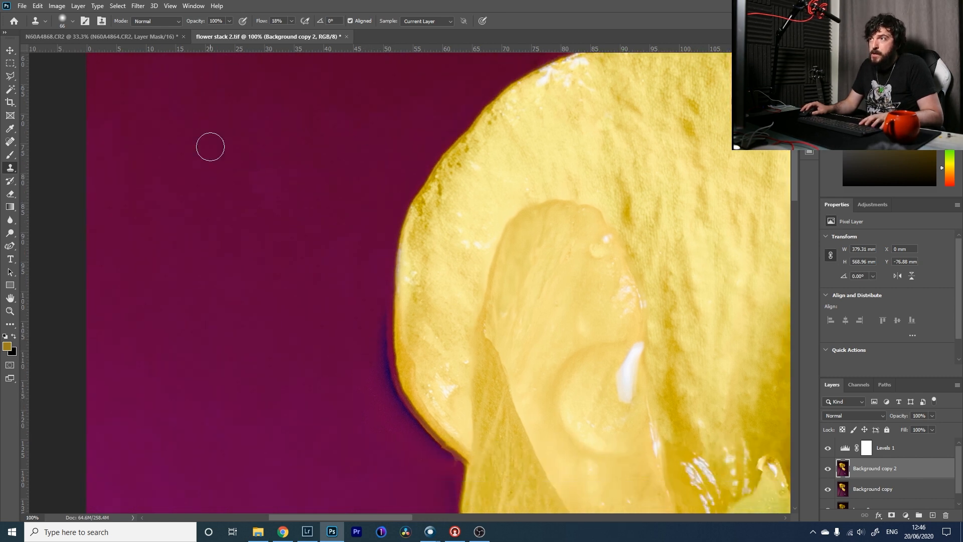
right_click(350, 355)
drag(409, 370, 442, 399)
click(419, 4)
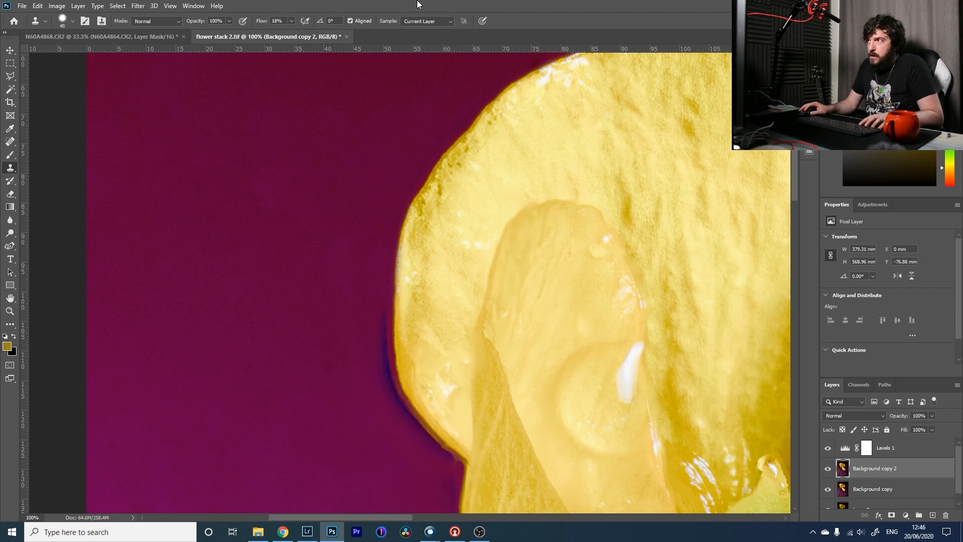
alt+click(347, 346)
mouse_move(373, 339)
mouse_down()
mouse_move(377, 346)
mouse_move(375, 303)
mouse_move(374, 351)
mouse_move(373, 325)
mouse_move(412, 445)
mouse_move(407, 434)
mouse_up()
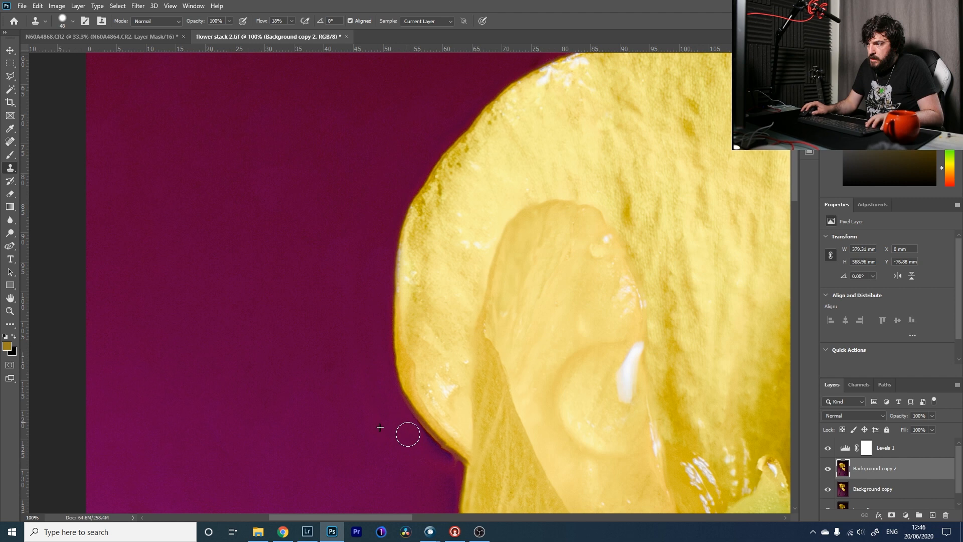
Clone out the dark halo in the gap between the right petal and the front petal's tip, using an 18 px brush.
scroll(387, 355, down, 5)
mouse_move(434, 345)
mouse_down()
mouse_move(445, 191)
mouse_move(434, 179)
mouse_up()
drag(292, 413, 306, 123)
mouse_move(507, 273)
mouse_down()
mouse_move(345, 137)
mouse_move(275, 492)
mouse_up()
drag(427, 95, 479, 462)
drag(612, 288, 200, 247)
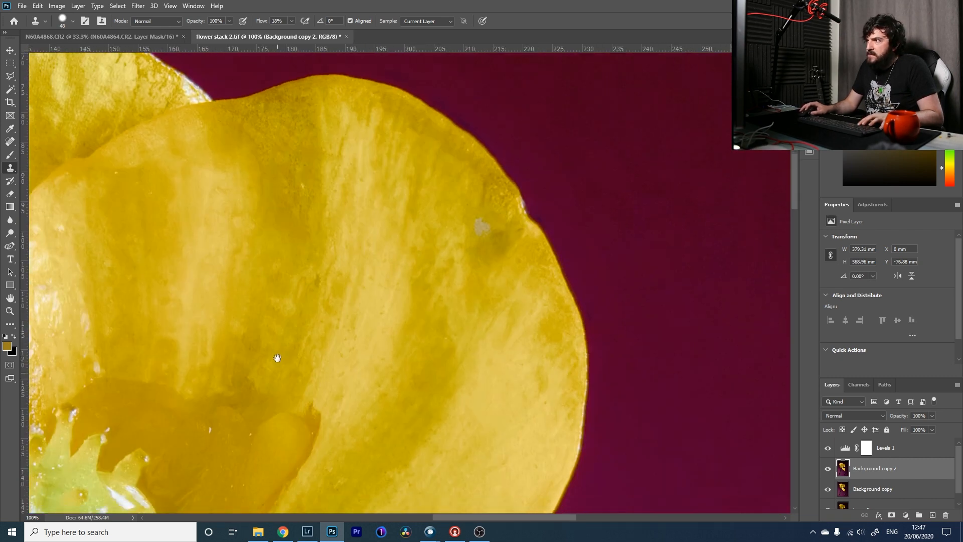
drag(275, 357, 222, 422)
drag(387, 477, 478, 173)
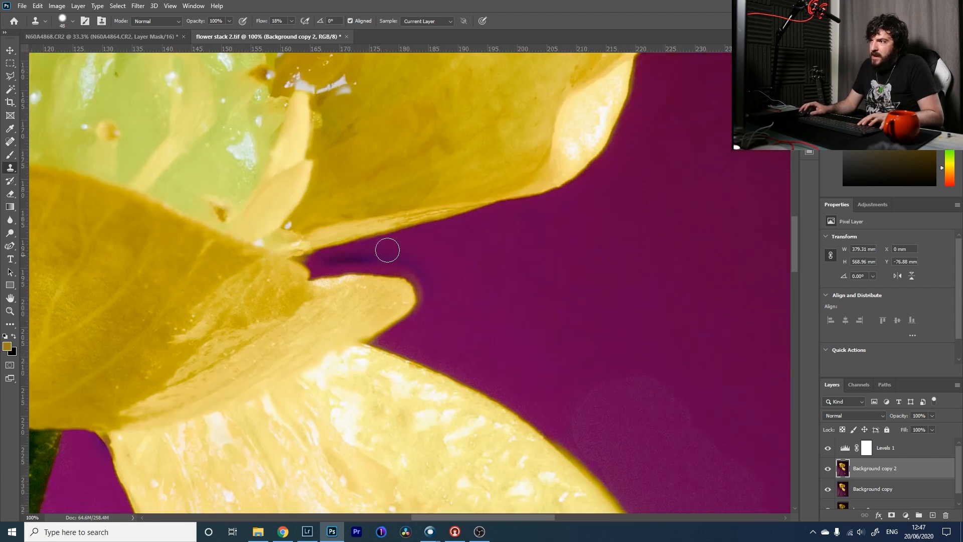
right_click(479, 248)
text(18)
key(Return)
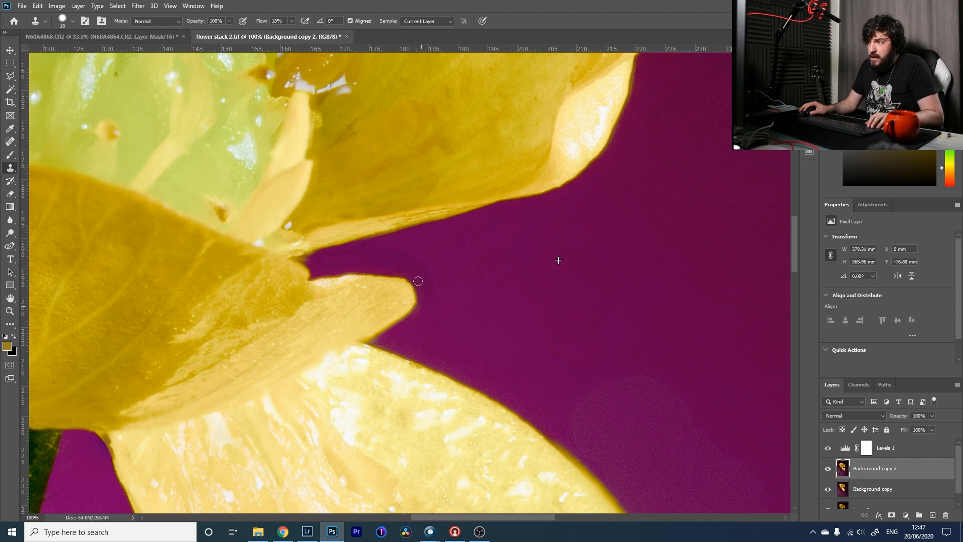
Hide the Levels 1 adjustment layer and check the cloned background along the petal edges at normal brightness.
click(829, 448)
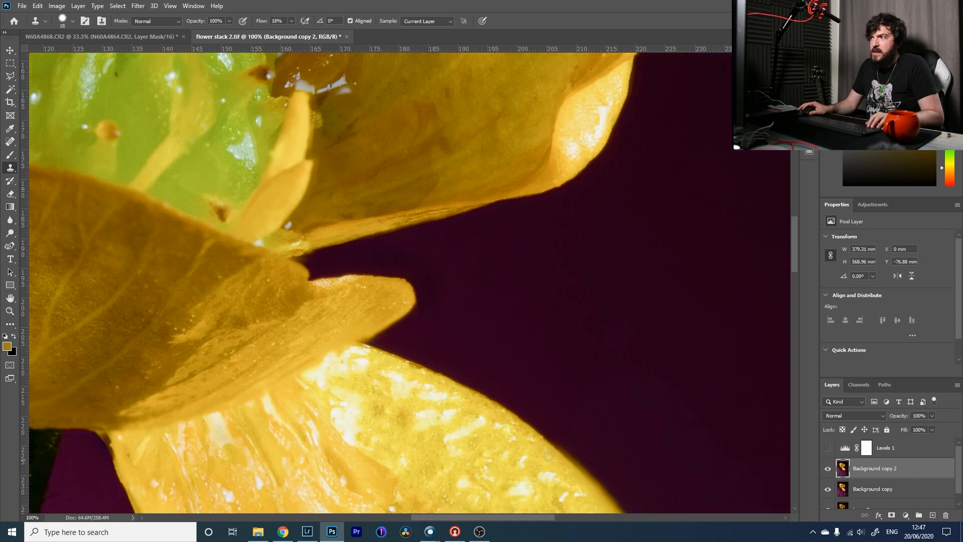
drag(424, 451, 463, 296)
drag(359, 394, 485, 279)
drag(330, 282, 374, 396)
drag(411, 155, 386, 400)
drag(420, 188, 390, 282)
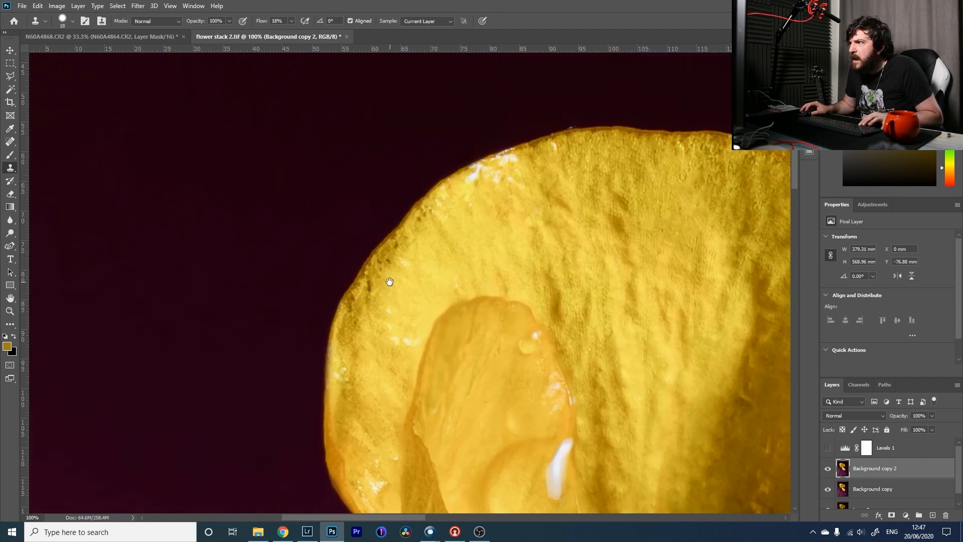
drag(381, 323, 390, 199)
View the whole image fitted on screen and examine the stem and hanging droplet at 25% zoom.
key(z)
right_click(303, 189)
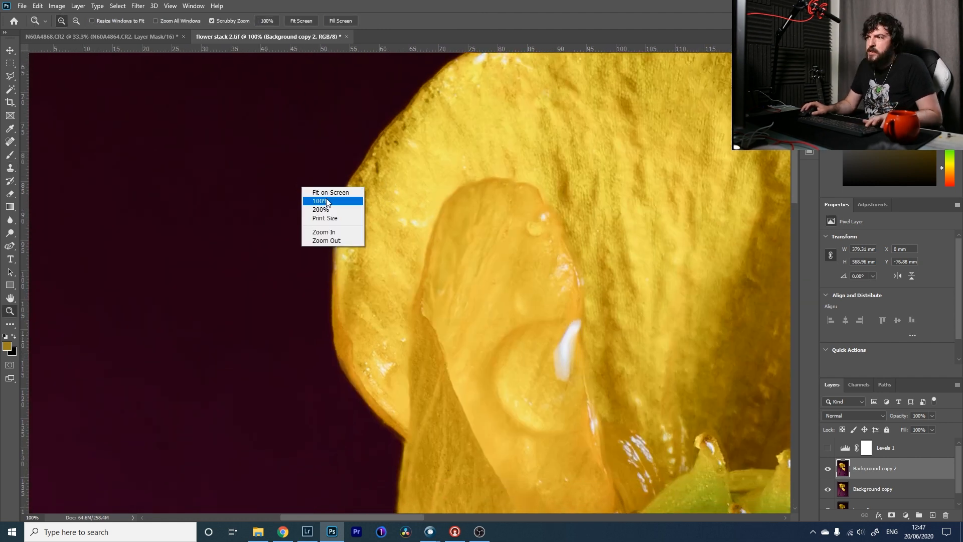
click(331, 194)
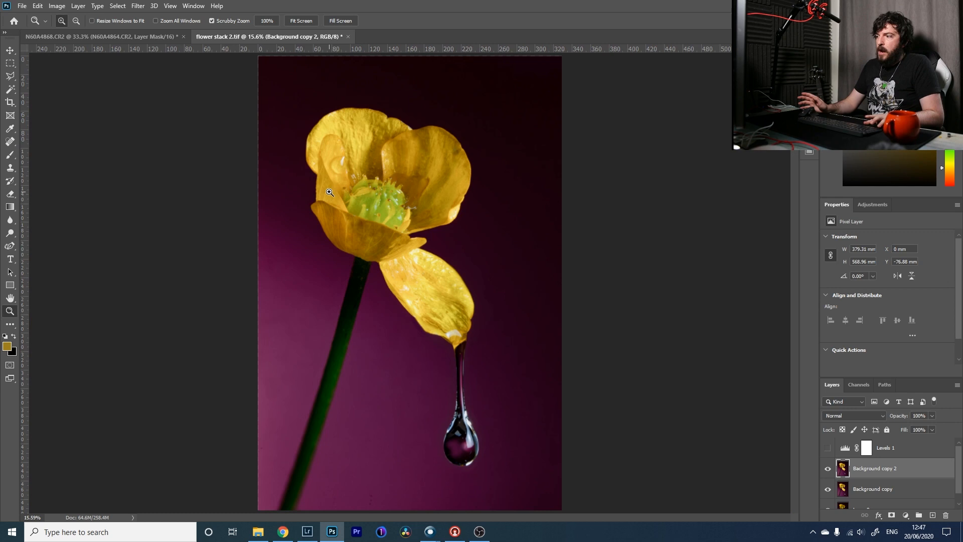
click(334, 433)
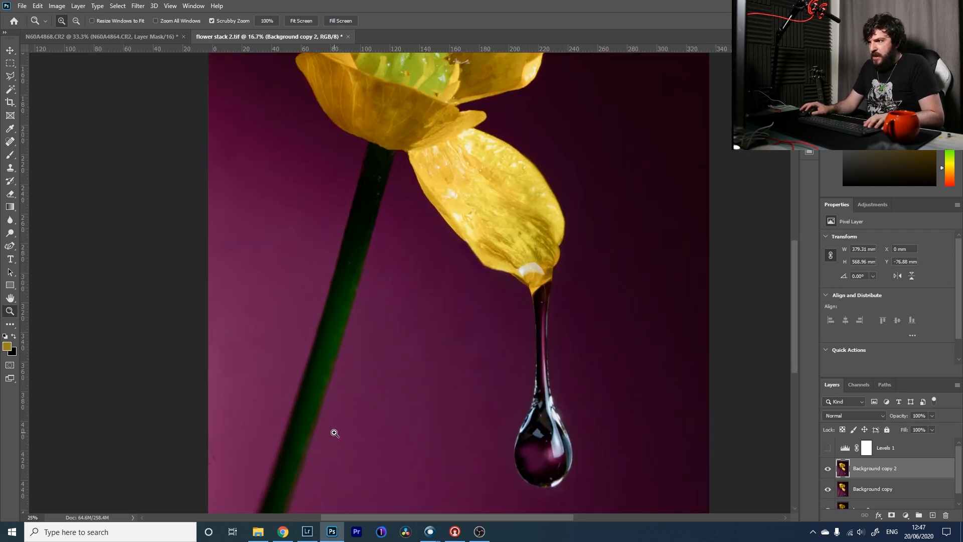
Spot-heal the dark spots in the purple background between the stem and the droplet.
click(333, 414)
click(284, 262)
click(626, 432)
click(624, 412)
drag(623, 414, 541, 287)
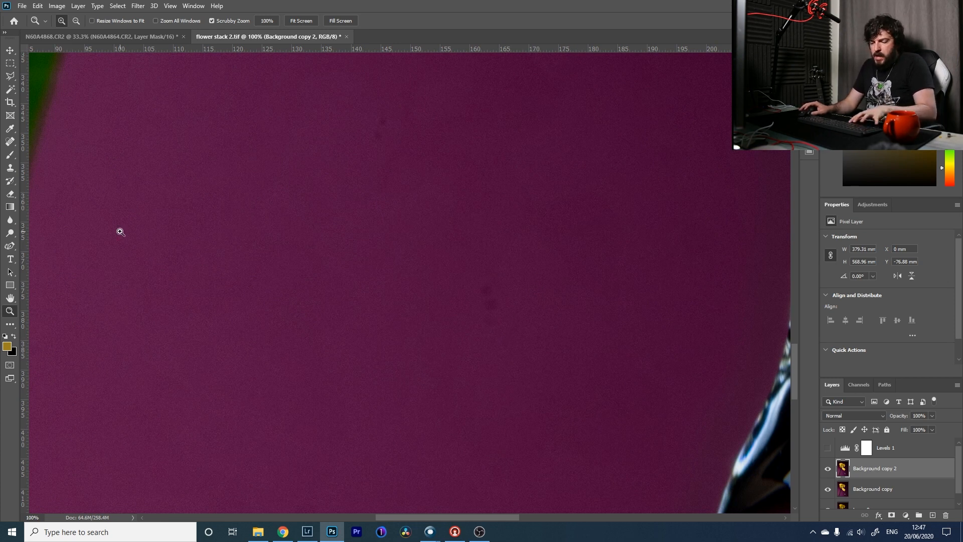
key(j)
drag(488, 285, 491, 329)
drag(390, 205, 284, 428)
drag(379, 473, 427, 148)
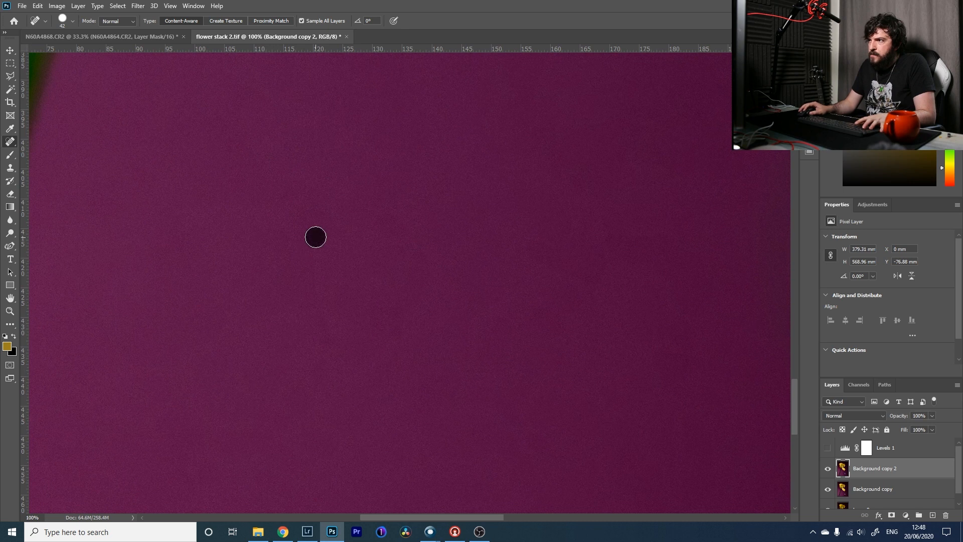
Spot-heal further blemishes in the lower background and check the area between the stem and the image's left edge.
drag(316, 236, 520, 319)
mouse_move(327, 408)
mouse_down()
mouse_move(661, 377)
mouse_move(656, 387)
mouse_up()
mouse_move(355, 211)
mouse_down()
mouse_move(355, 228)
mouse_move(332, 249)
mouse_up()
drag(401, 226, 333, 387)
mouse_move(395, 275)
mouse_down()
mouse_move(396, 284)
mouse_move(389, 231)
mouse_move(430, 285)
mouse_move(280, 284)
mouse_move(415, 349)
mouse_move(316, 288)
mouse_move(384, 202)
mouse_move(344, 319)
mouse_move(258, 267)
mouse_move(311, 182)
mouse_move(385, 236)
mouse_move(380, 206)
mouse_move(331, 342)
mouse_move(335, 284)
mouse_move(393, 161)
mouse_move(387, 134)
mouse_move(458, 271)
mouse_move(365, 325)
mouse_move(400, 328)
mouse_up()
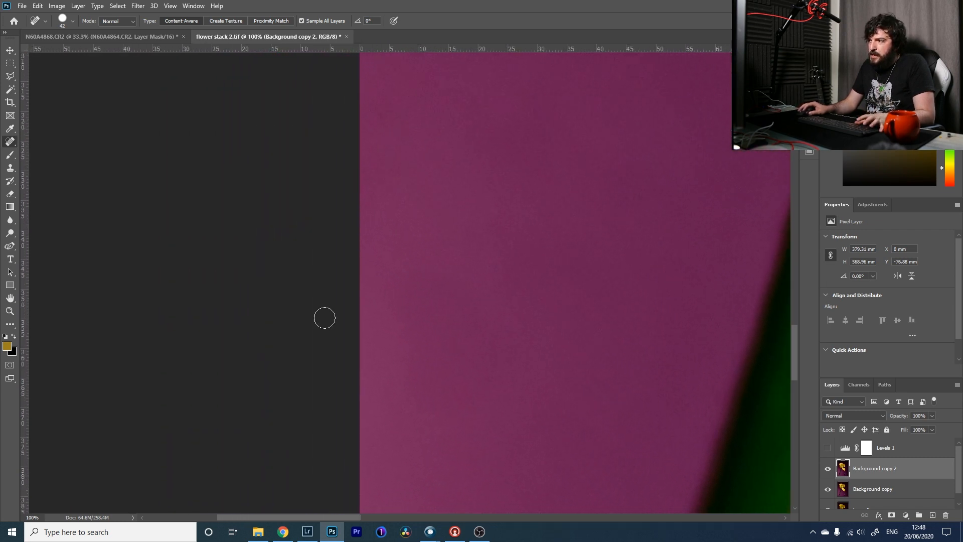
drag(603, 372, 507, 387)
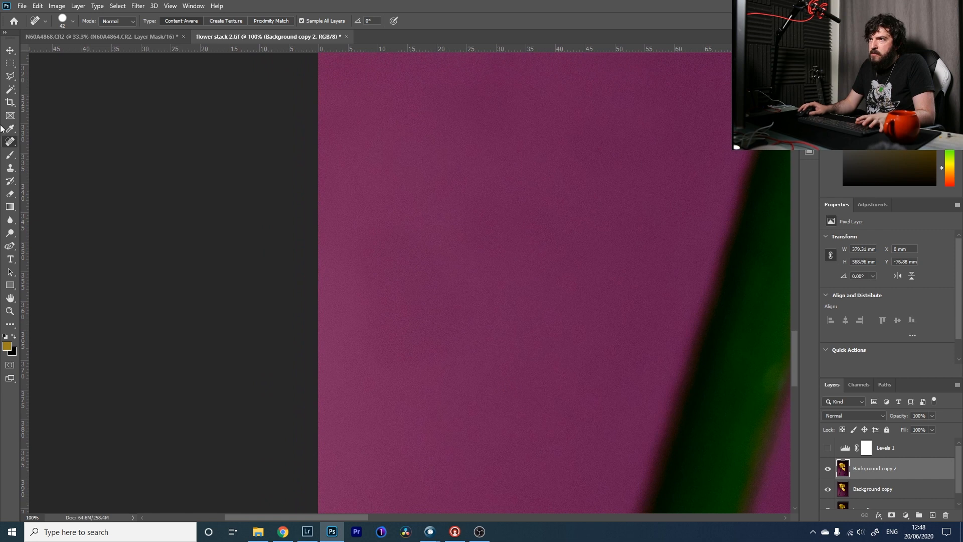
Use the Patch Tool to replace the blotchy background left of the stem with a cleaner nearby area.
right_click(6, 144)
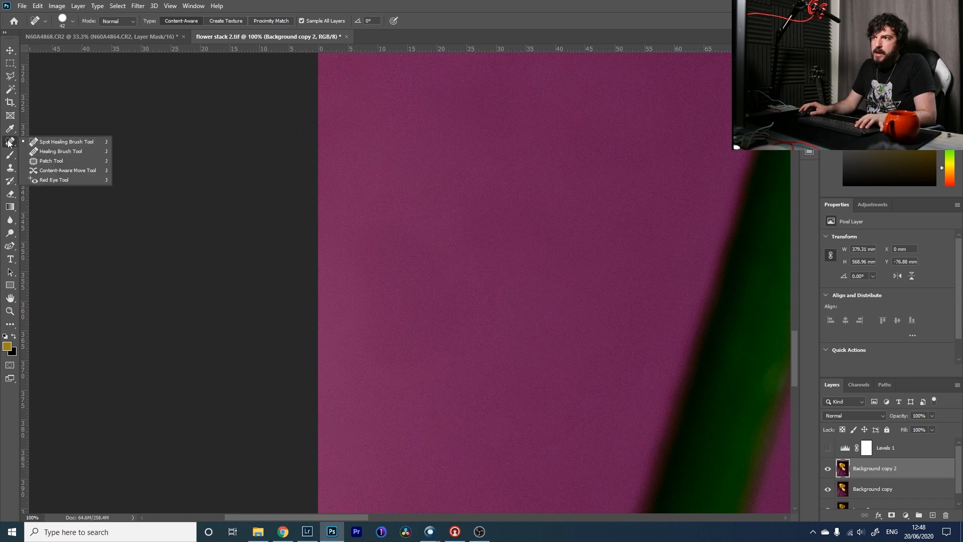
click(51, 161)
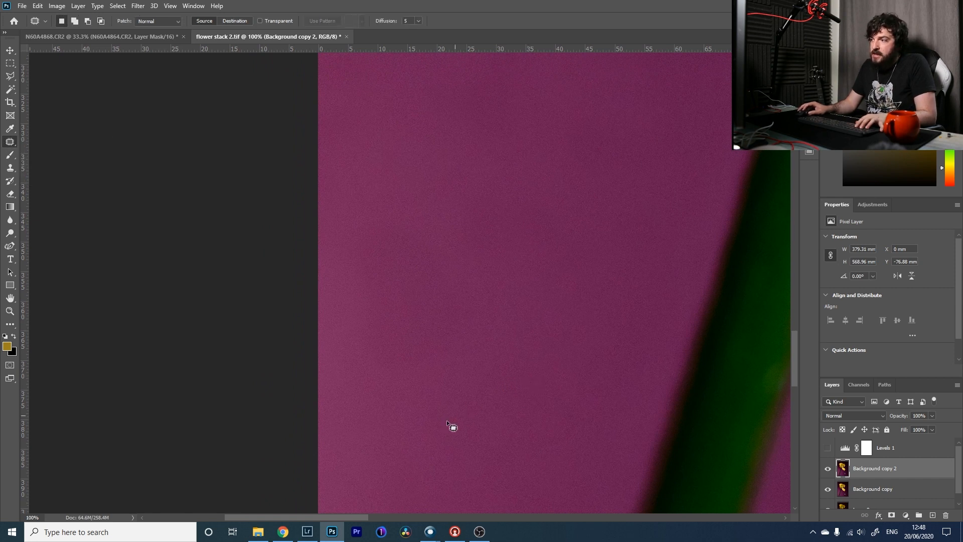
drag(353, 336, 413, 384)
mouse_move(432, 287)
mouse_down()
mouse_move(495, 415)
mouse_move(585, 139)
mouse_move(573, 162)
mouse_up()
key(ctrl+d)
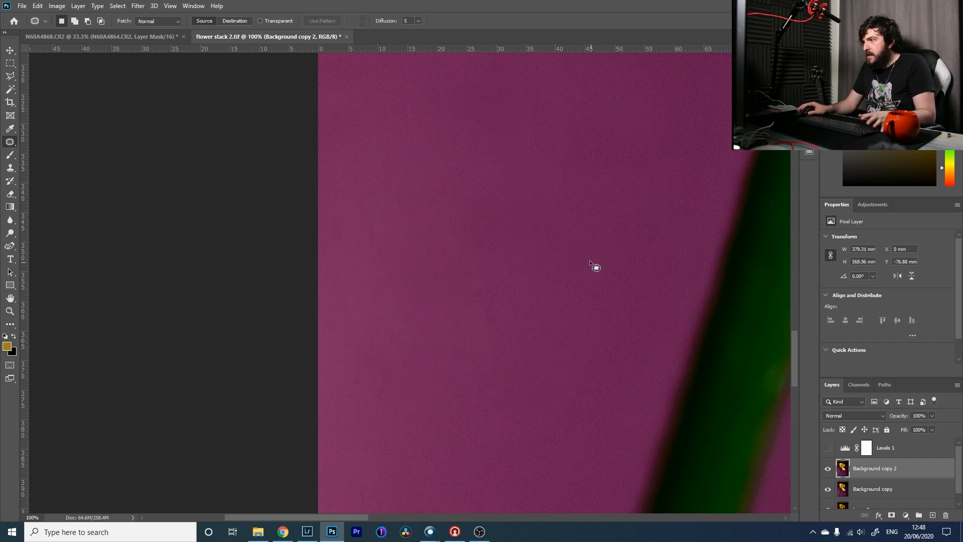
Patch more uneven background along the image's left edge beside the stem, clearing the selection when done.
drag(562, 231, 504, 145)
mouse_move(327, 257)
mouse_down()
mouse_move(248, 302)
mouse_move(365, 354)
mouse_up()
drag(498, 340, 324, 261)
drag(330, 319, 397, 463)
key(ctrl+d)
Patch a blemish in the background to the right of the stem with clean background.
drag(588, 376, 437, 136)
drag(652, 256, 236, 340)
drag(524, 352, 352, 418)
mouse_move(443, 191)
mouse_down()
mouse_move(413, 326)
mouse_move(441, 206)
mouse_up()
drag(401, 234, 448, 380)
key(ctrl+d)
Patch out the three dark spots near the bottom edge of the background with clean texture beside them.
drag(436, 417, 481, 65)
drag(454, 357, 547, 168)
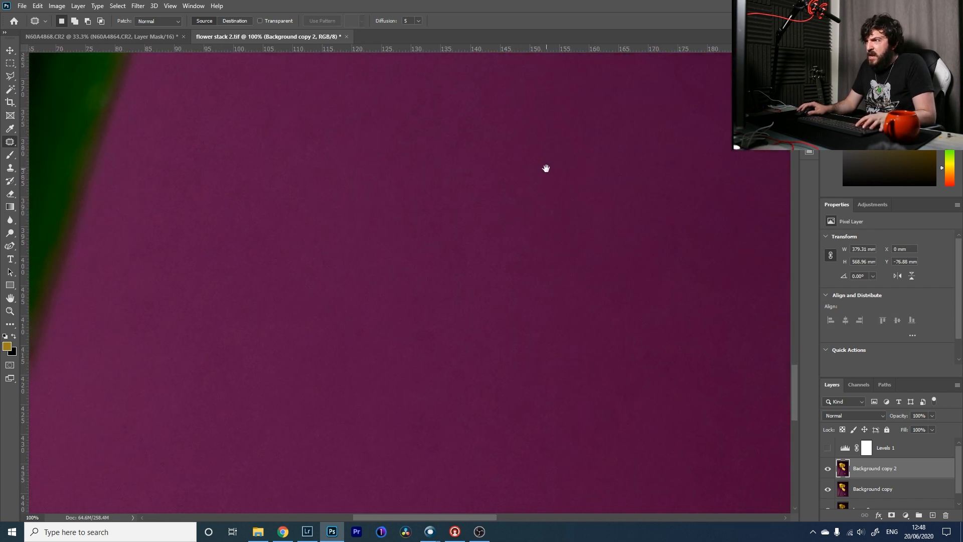
drag(449, 374, 564, 166)
drag(555, 421, 585, 189)
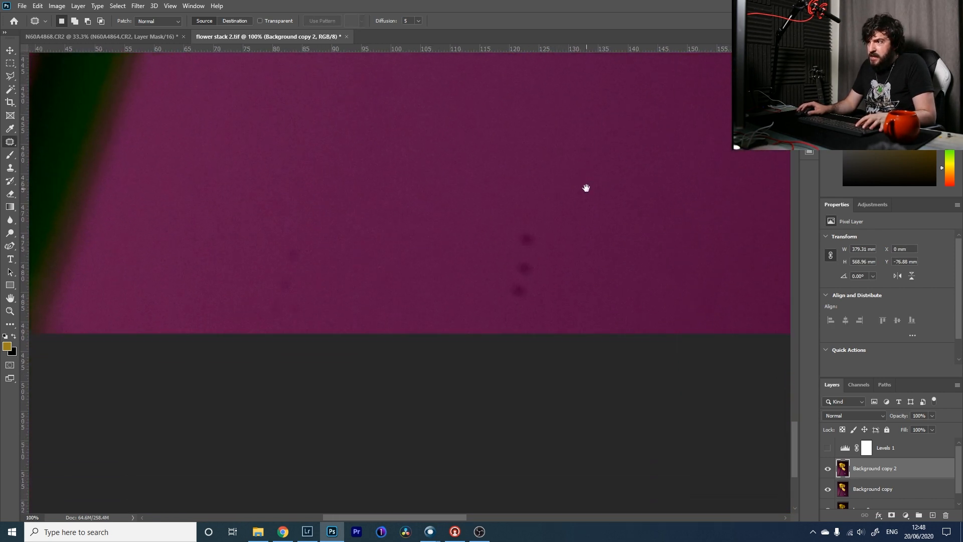
drag(536, 230, 532, 228)
drag(532, 228, 628, 229)
key(ctrl+d)
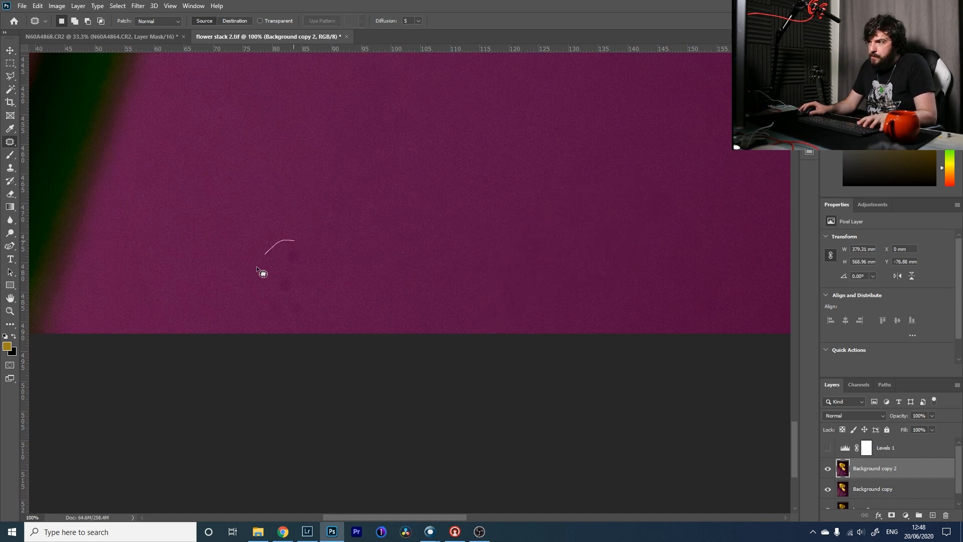
Patch out the faint spots near the bottom edge beside the stem.
drag(310, 246, 308, 243)
drag(297, 290, 449, 252)
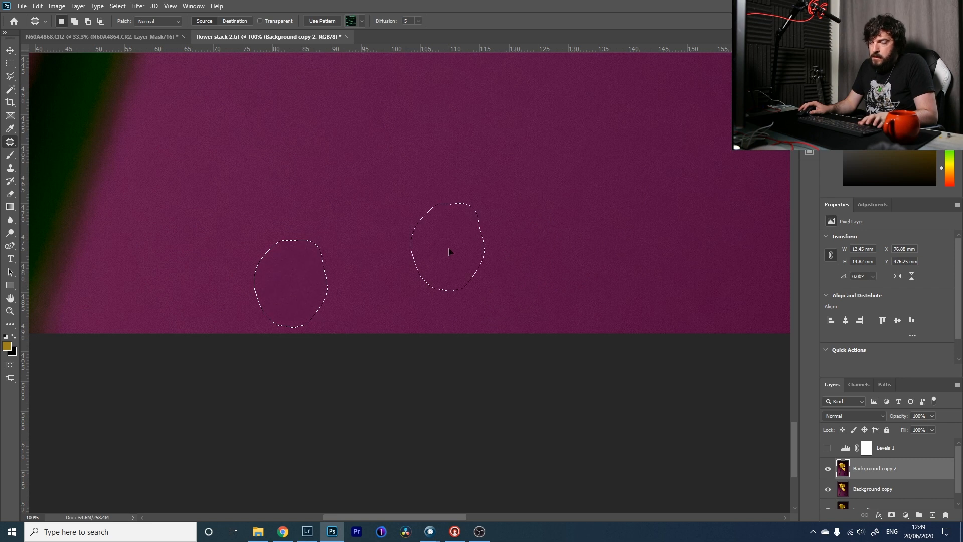
key(ctrl+d)
Patch the blemish in the dark background below and to the right of the droplet.
drag(569, 181, 89, 300)
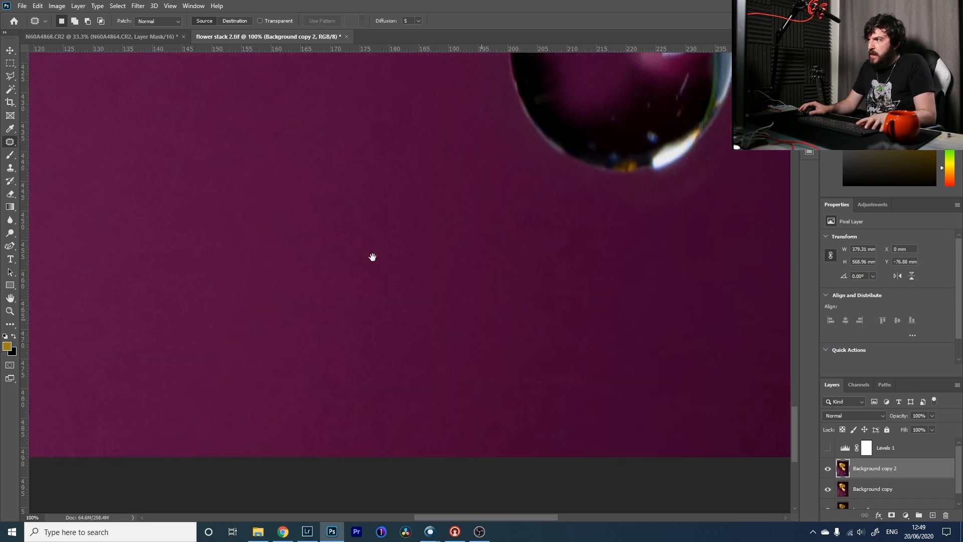
drag(515, 241, 170, 114)
drag(472, 210, 355, 282)
mouse_move(307, 166)
mouse_down()
mouse_move(255, 287)
mouse_move(292, 293)
mouse_move(312, 175)
mouse_up()
drag(376, 248, 377, 248)
key(ctrl+d)
Examine the background around the droplet, its neck and the hanging petal for remaining blemishes.
drag(392, 195, 303, 532)
drag(243, 276, 400, 378)
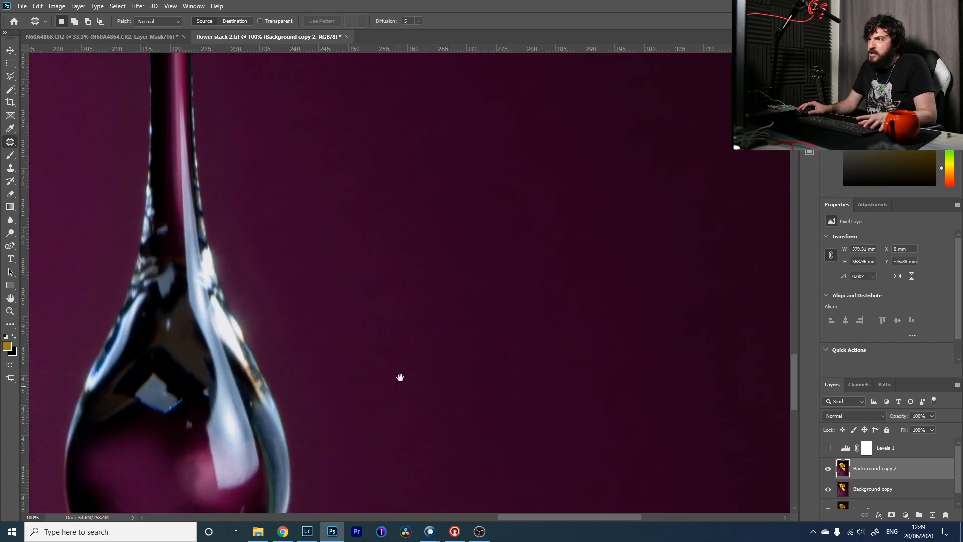
drag(367, 136, 325, 515)
drag(389, 148, 273, 519)
drag(242, 221, 282, 438)
drag(191, 311, 478, 299)
drag(339, 143, 243, 506)
drag(312, 256, 55, 427)
drag(60, 427, 332, 10)
drag(166, 482, 381, 30)
drag(321, 448, 287, 205)
drag(207, 328, 137, 438)
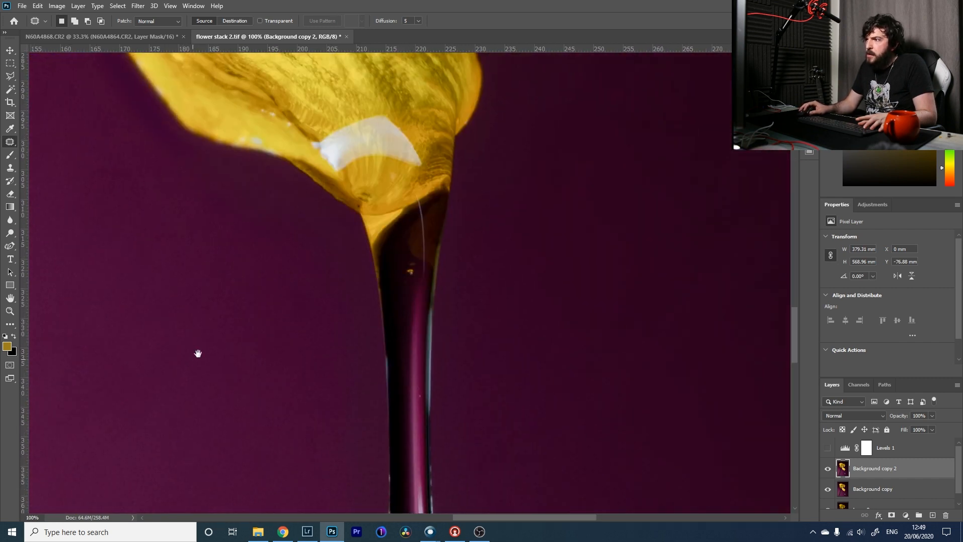
Remove the yellow speck at the top of the droplet's neck with the Spot Healing Brush.
right_click(10, 141)
click(70, 144)
click(408, 269)
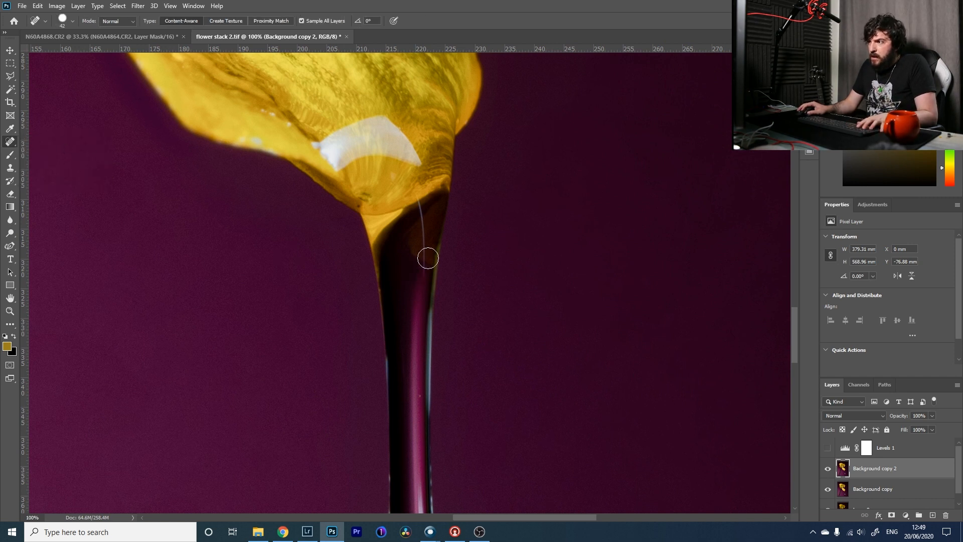
scroll(413, 337, down, 5)
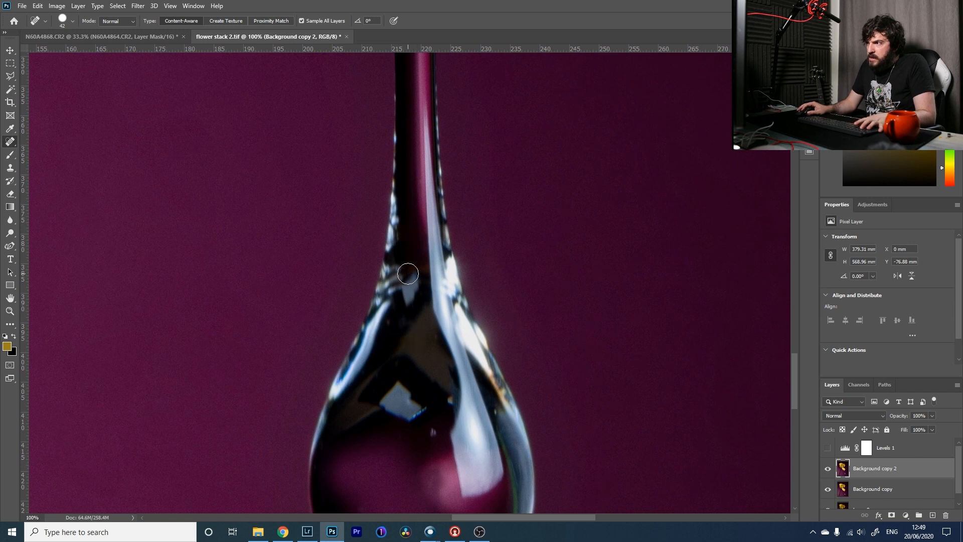
Spot-heal the small bright reflections and light specks inside the droplet.
mouse_move(408, 300)
mouse_down()
mouse_move(418, 276)
mouse_move(392, 294)
mouse_move(407, 274)
mouse_up()
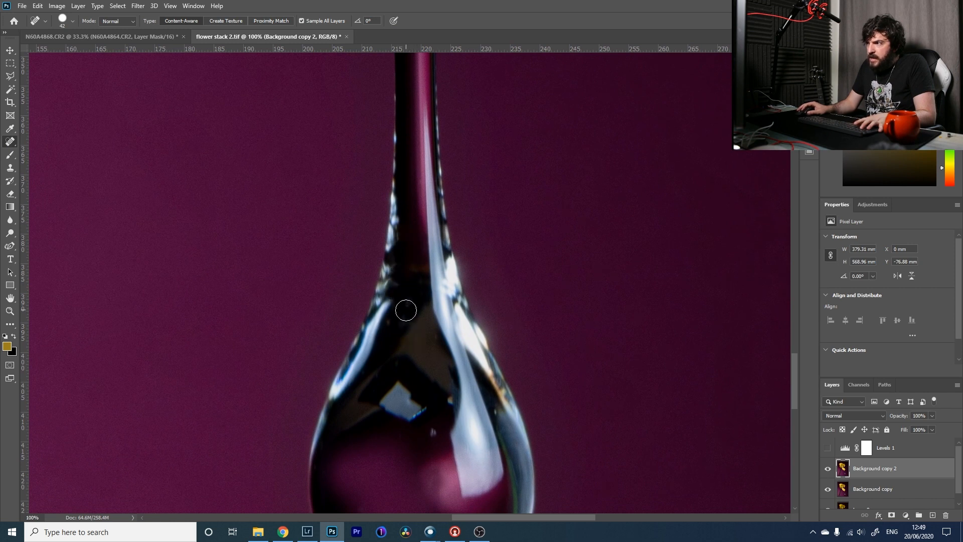
mouse_move(401, 368)
mouse_down()
mouse_move(390, 404)
mouse_move(416, 414)
mouse_move(404, 389)
mouse_up()
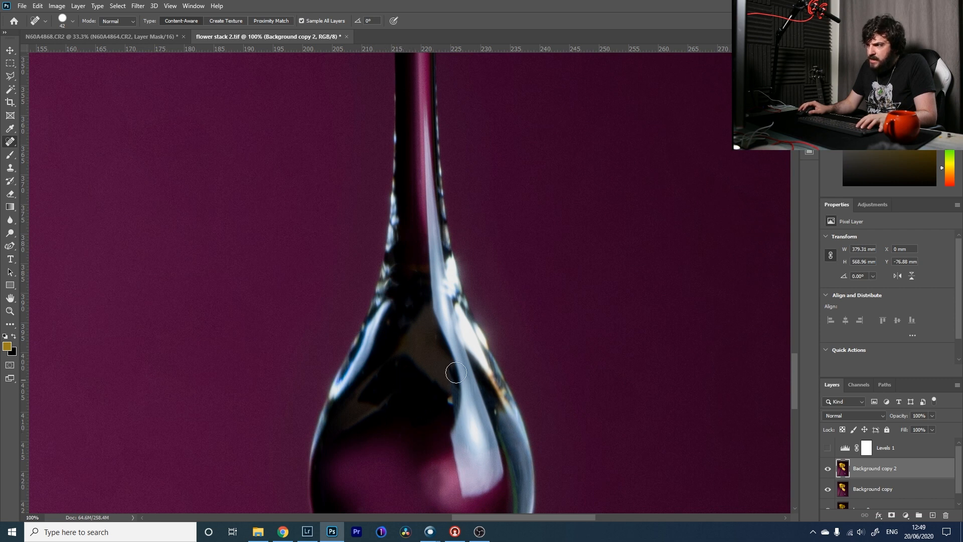
drag(409, 427, 412, 348)
click(458, 420)
drag(491, 359, 484, 393)
click(421, 437)
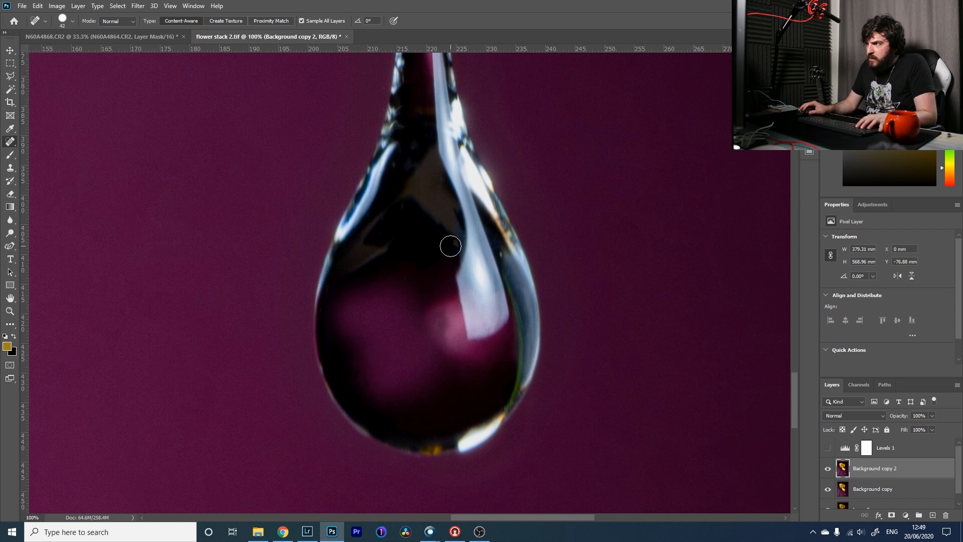
drag(427, 276, 409, 339)
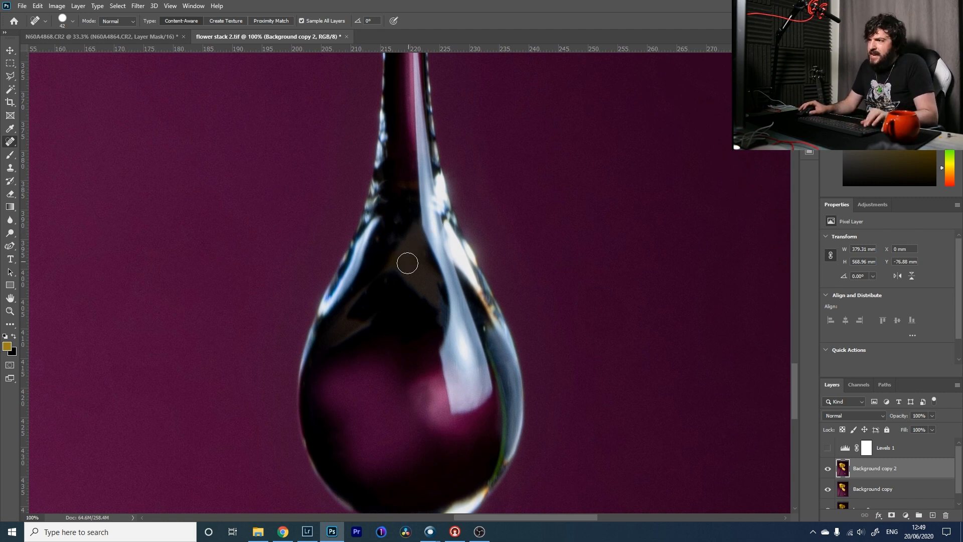
View the whole image fitted on screen, then inspect the brown reflections inside the droplet at 200% zoom.
key(z)
right_click(391, 277)
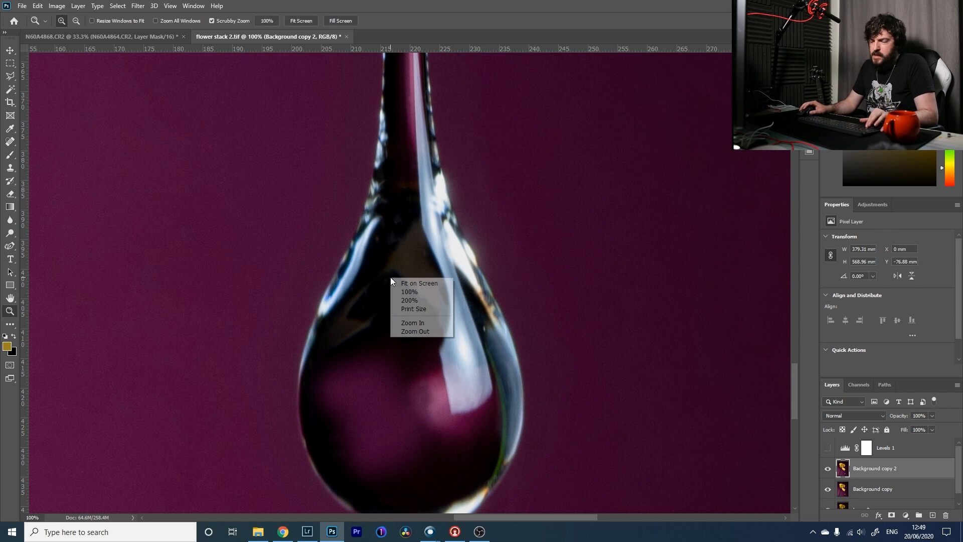
click(418, 282)
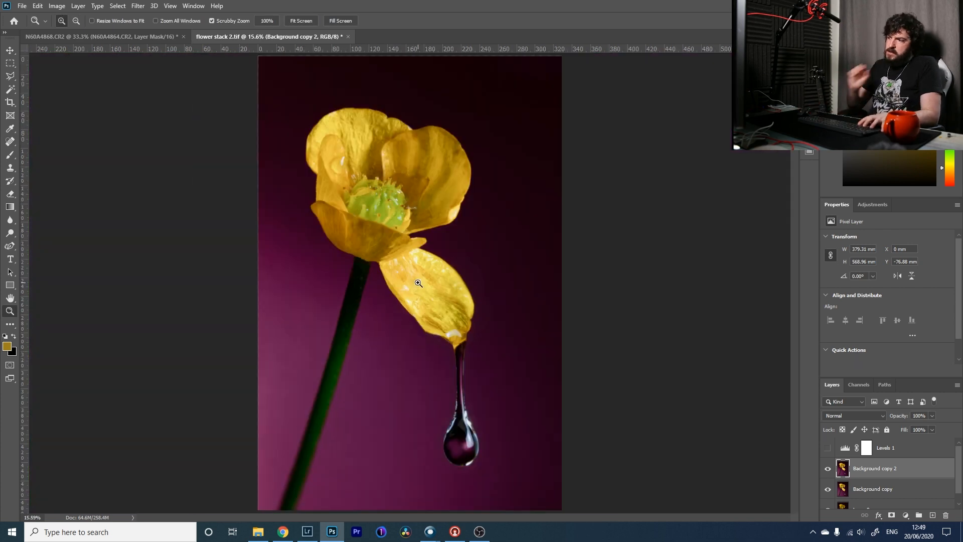
click(460, 425)
click(460, 426)
click(460, 426)
click(460, 426)
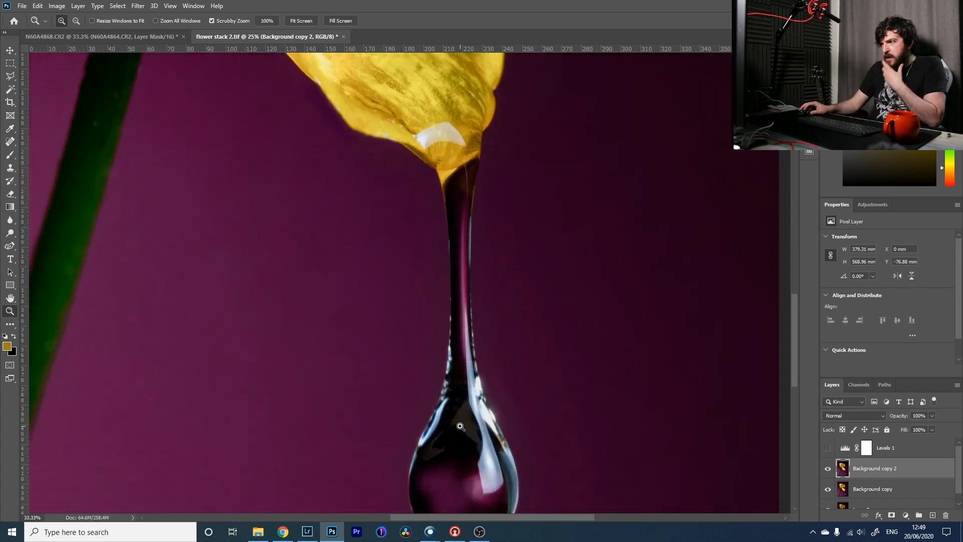
click(460, 426)
click(461, 425)
key(j)
drag(502, 350, 448, 207)
key(z)
click(398, 239)
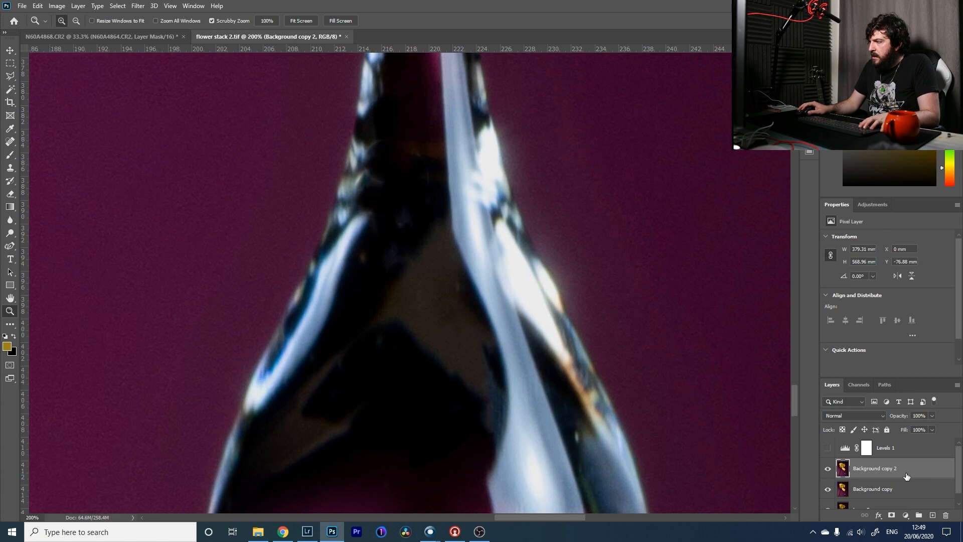
Paint black sampled from the droplet's interior over the brown reflections in its upper part, using a 40 px brush.
key(i)
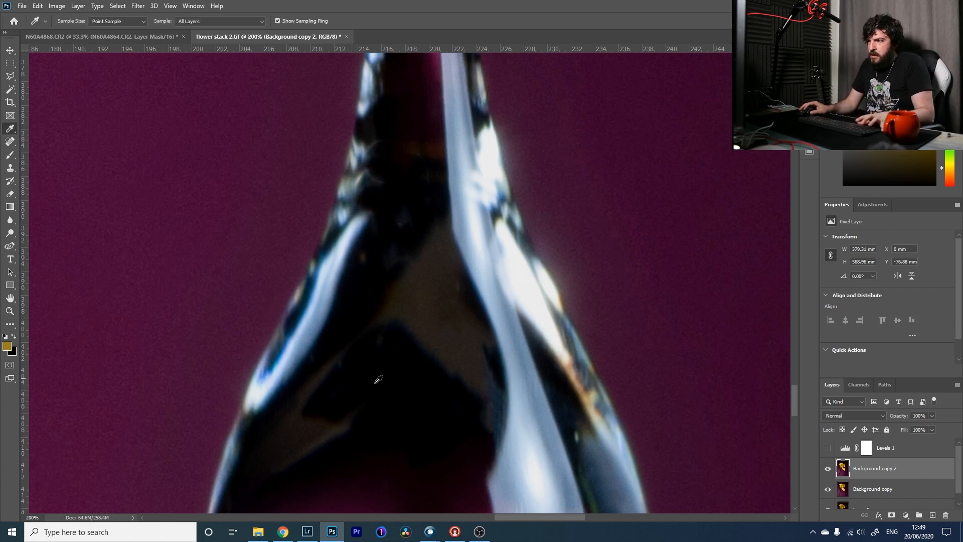
click(398, 370)
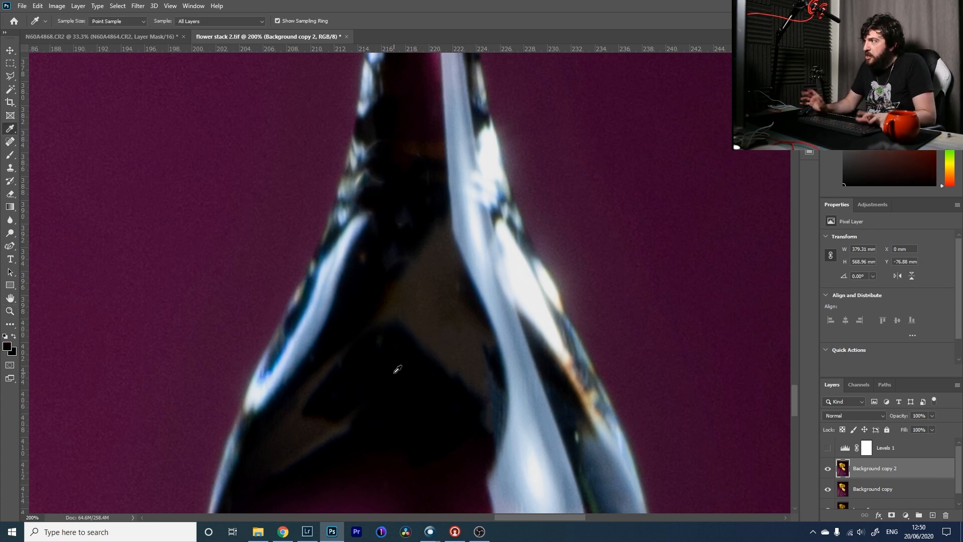
key(b)
right_click(374, 339)
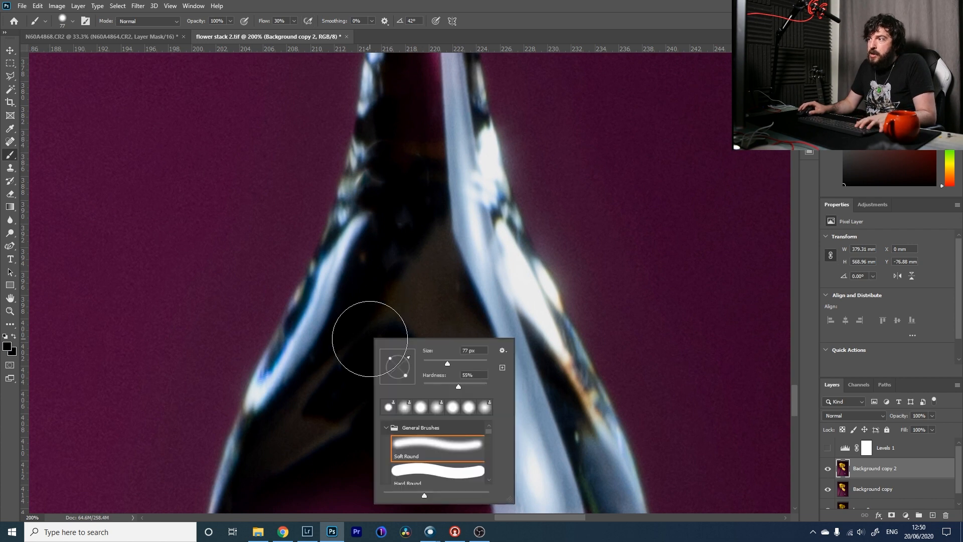
drag(443, 361, 436, 361)
click(404, 282)
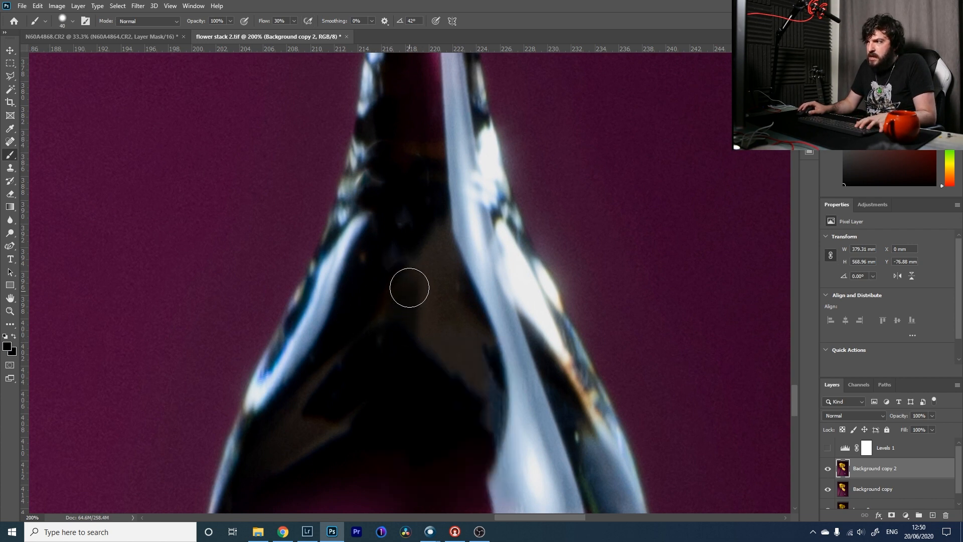
mouse_move(395, 307)
mouse_down()
mouse_move(322, 404)
mouse_move(299, 405)
mouse_move(265, 471)
mouse_move(275, 454)
mouse_up()
mouse_move(424, 322)
mouse_down()
mouse_move(407, 258)
mouse_move(428, 258)
mouse_move(441, 381)
mouse_move(487, 398)
mouse_move(424, 209)
mouse_move(426, 226)
mouse_move(398, 276)
mouse_move(374, 263)
mouse_move(423, 351)
mouse_move(415, 149)
mouse_move(411, 204)
mouse_move(417, 129)
mouse_up()
drag(443, 223, 417, 441)
drag(383, 110, 355, 22)
drag(376, 504, 393, 385)
mouse_move(388, 447)
mouse_down()
mouse_move(416, 299)
mouse_move(311, 500)
mouse_up()
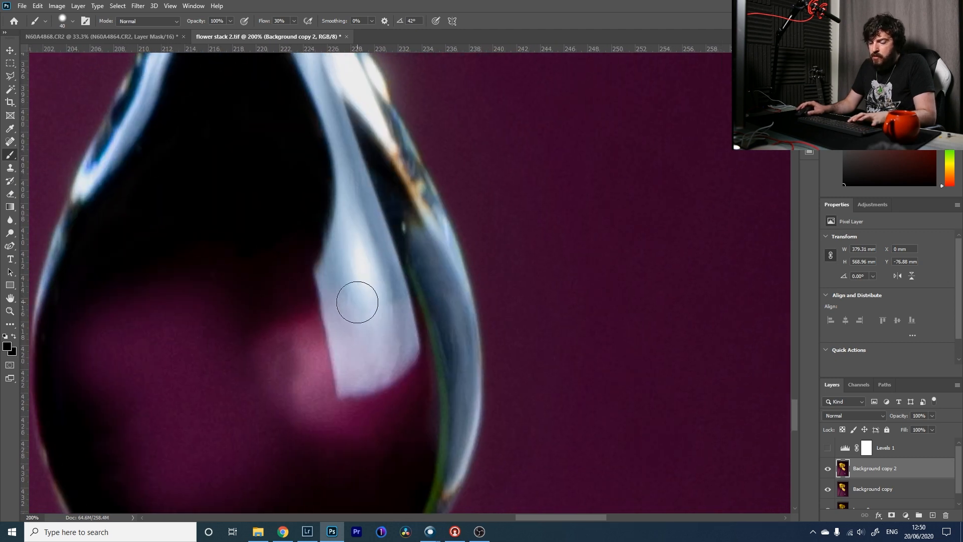
Heal the small orange speck near the droplet's right inner edge with a 9 px Spot Healing Brush.
key(j)
right_click(403, 222)
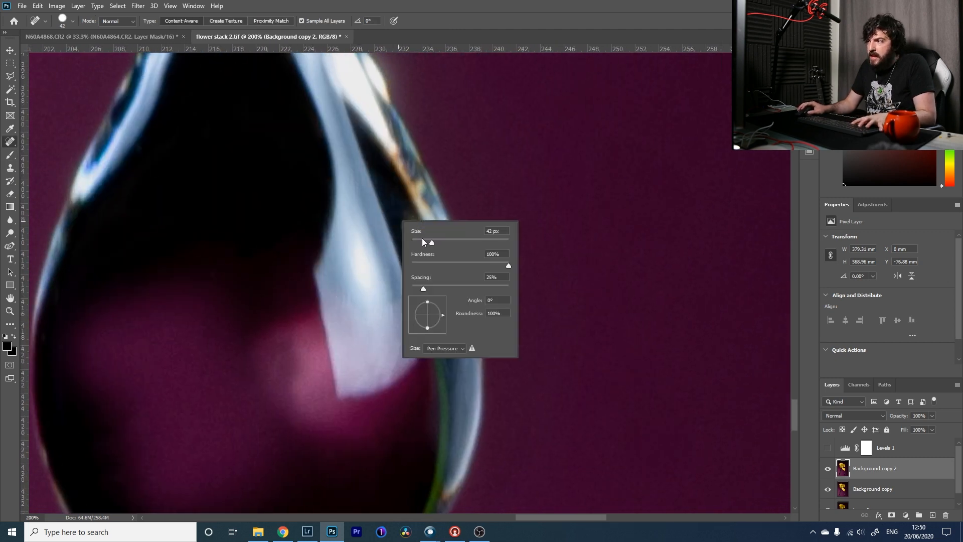
click(401, 204)
Compare the droplet before and after retouching by toggling the visibility of the Background copy 2 layer.
key(z)
right_click(281, 280)
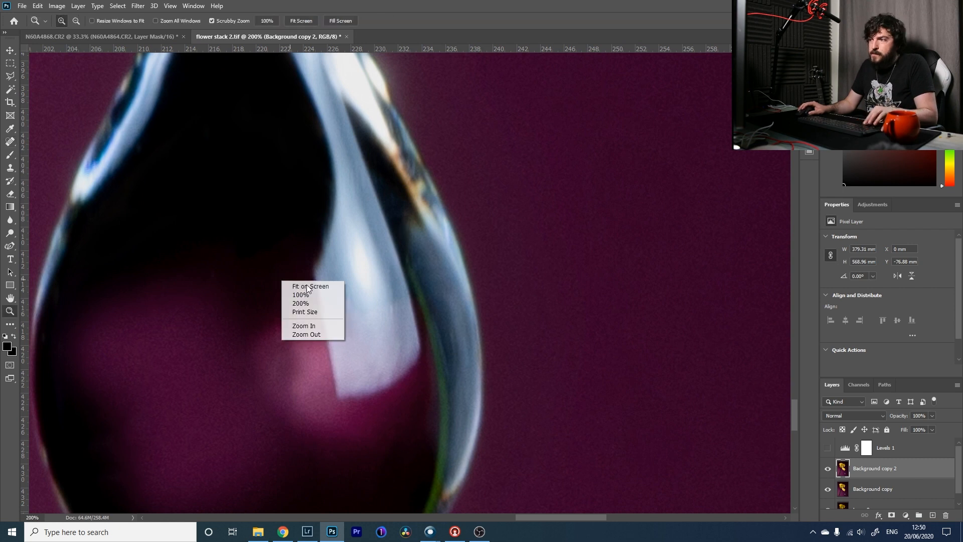
click(301, 286)
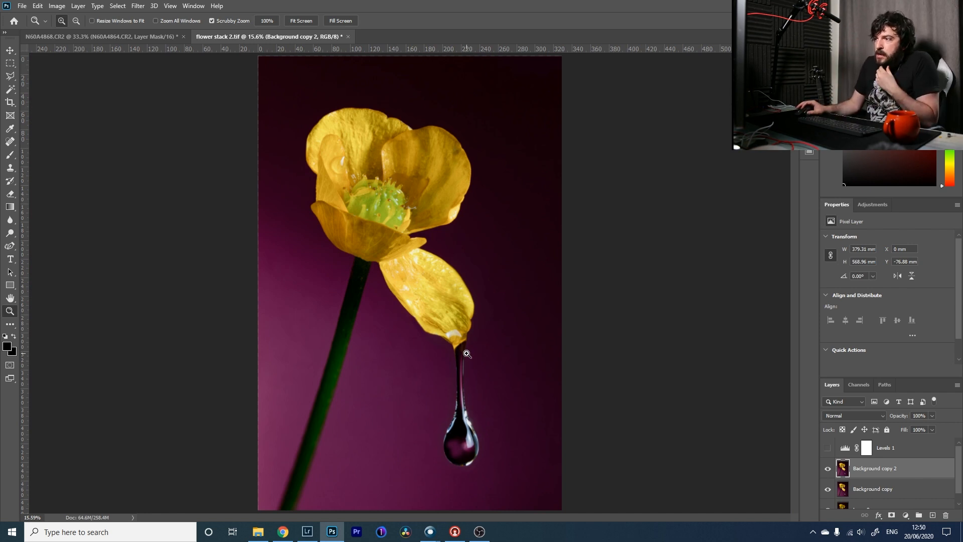
scroll(469, 429, up, 4)
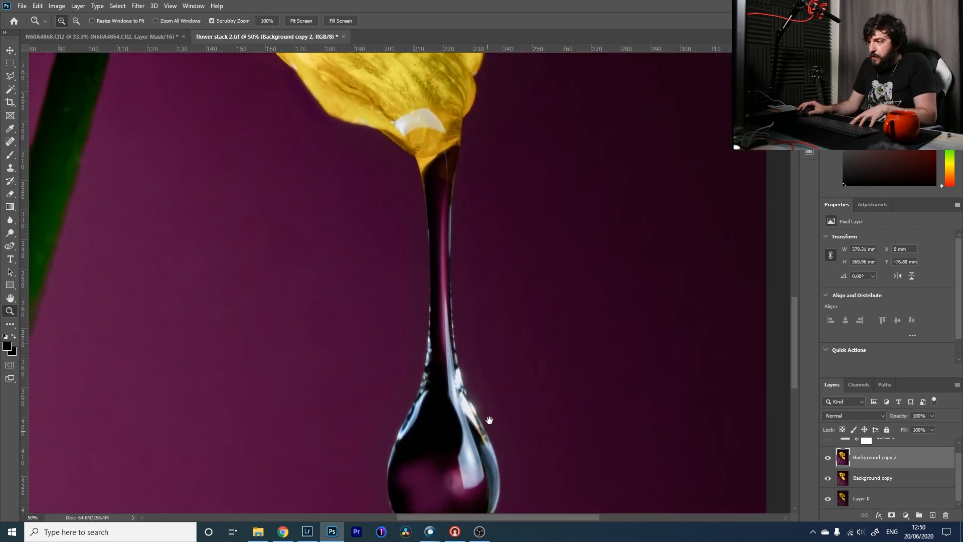
drag(489, 420, 502, 371)
key(j)
click(828, 457)
click(827, 458)
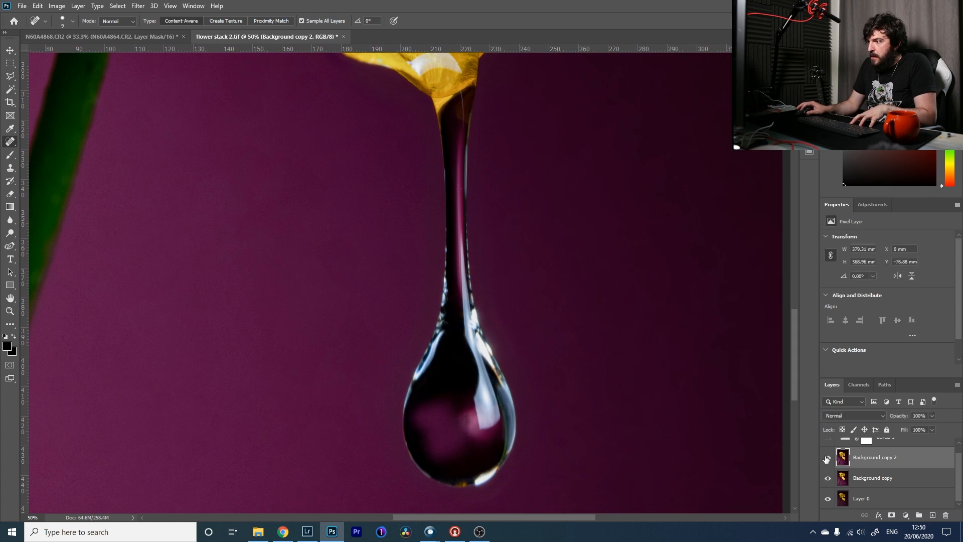
click(827, 457)
click(827, 458)
click(827, 458)
click(828, 458)
click(827, 457)
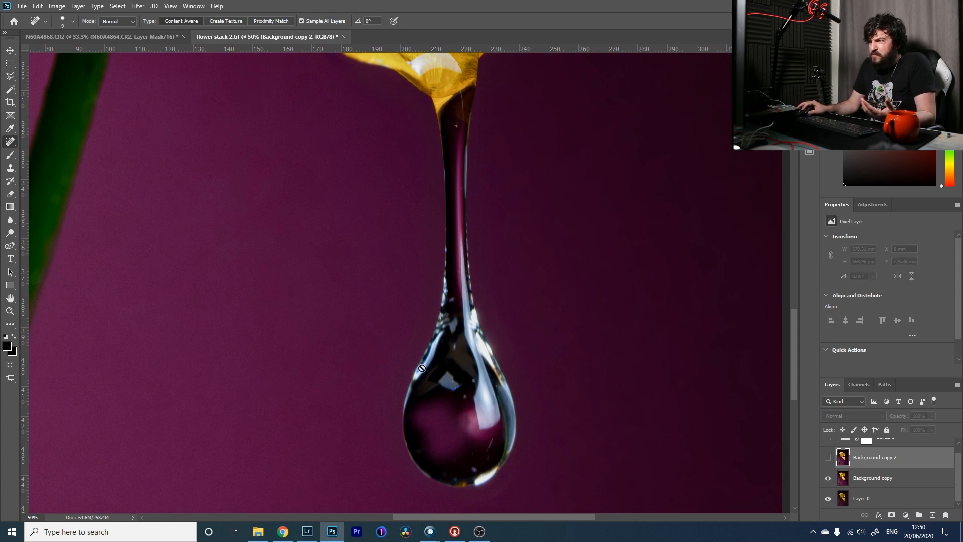
Show the Background copy 2 layer again and view the whole image fitted on screen.
click(828, 458)
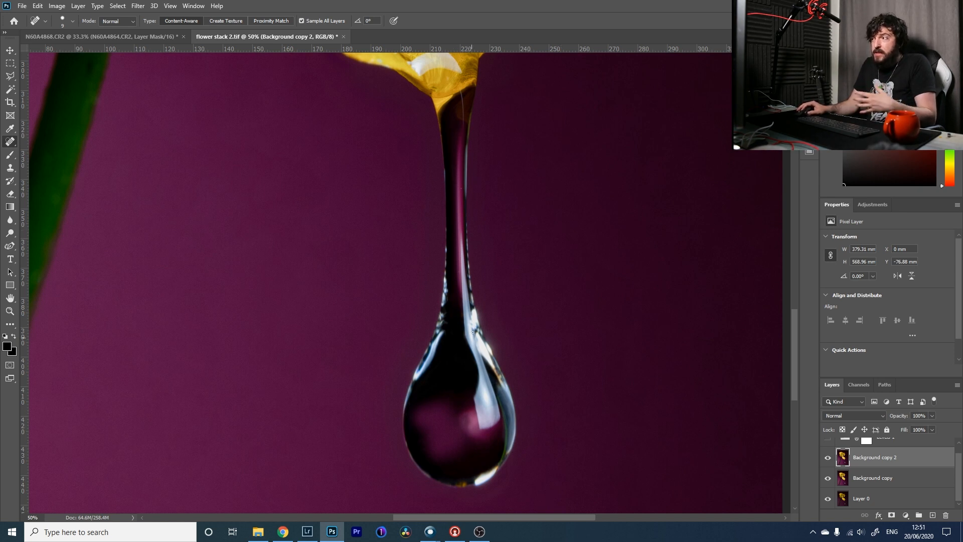
key(z)
right_click(275, 195)
click(316, 207)
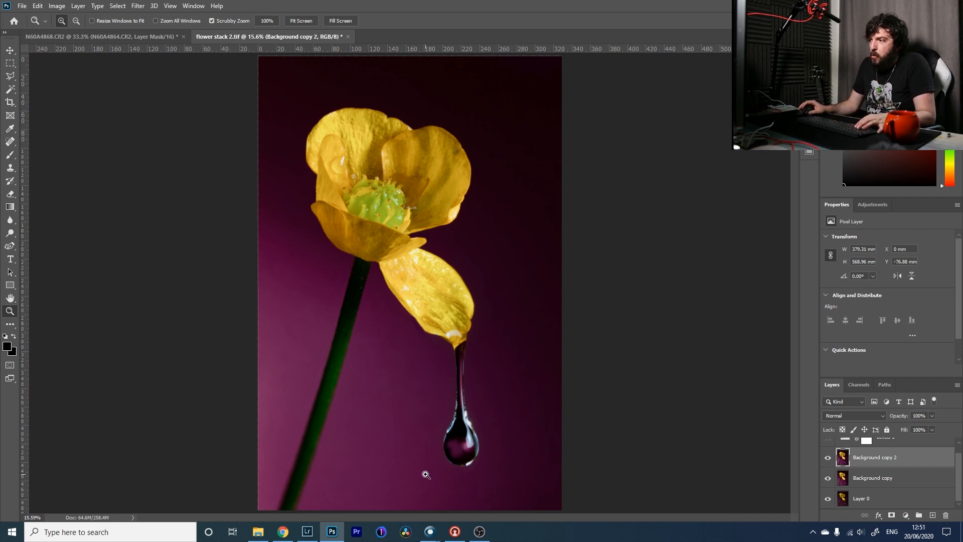
Duplicate the Background copy 2 layer and open the duplicate in the Camera Raw Filter with the droplet in view.
key(ctrl+j)
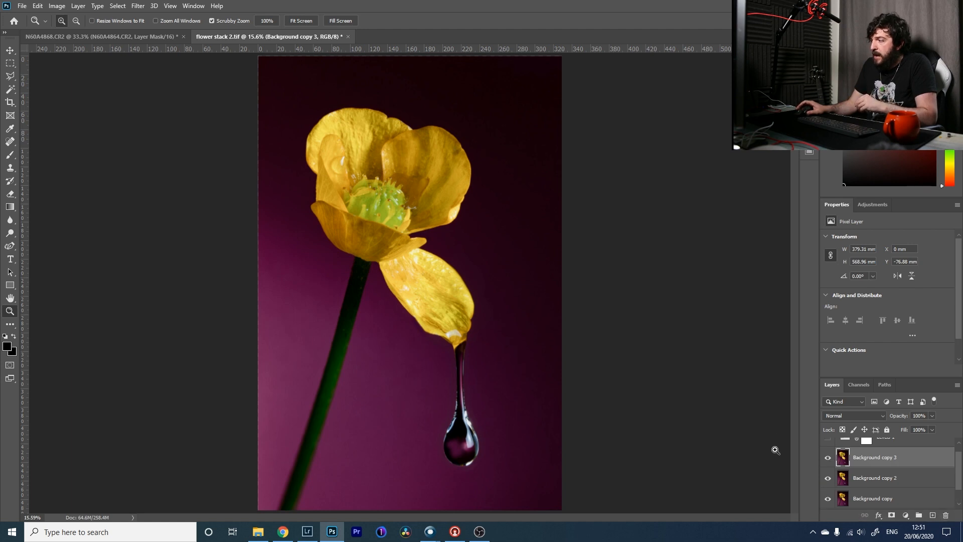
click(136, 5)
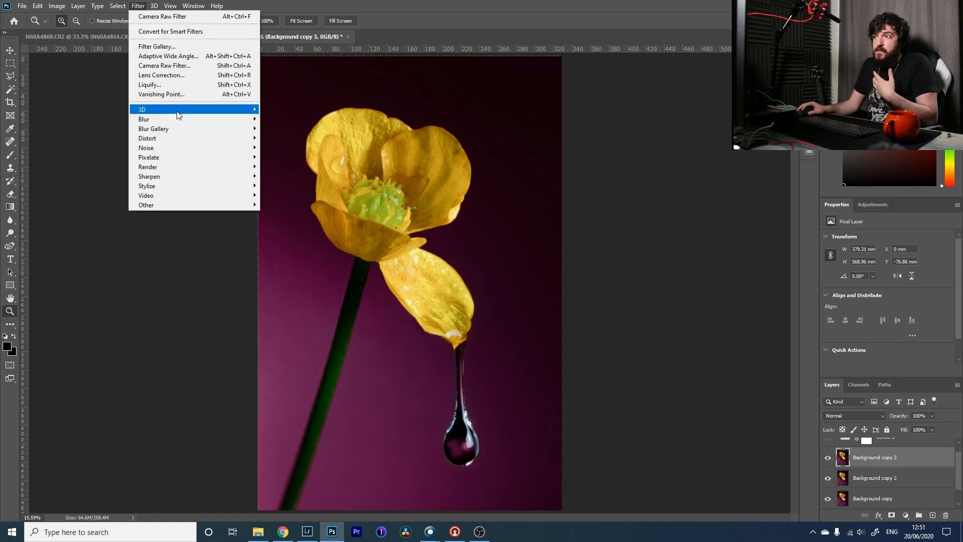
click(185, 67)
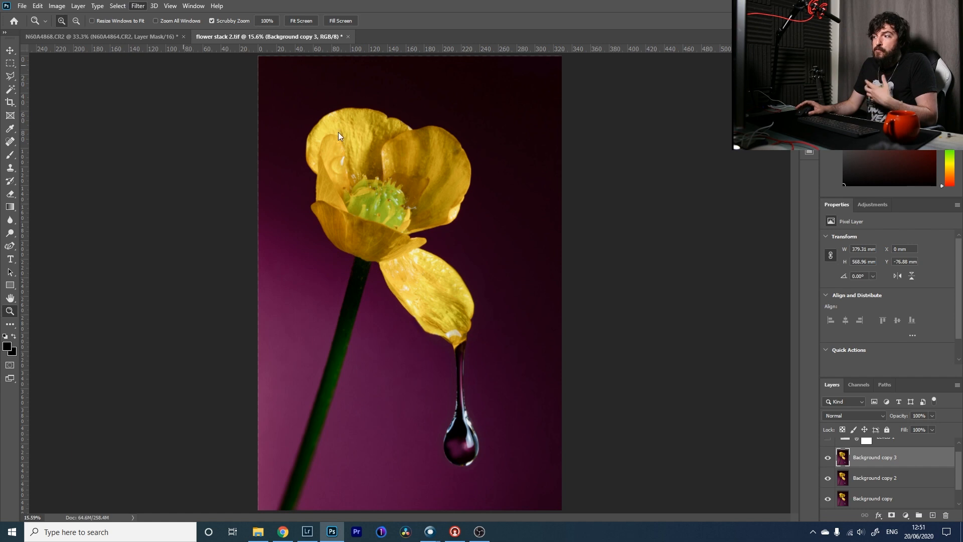
scroll(436, 377, up, 7)
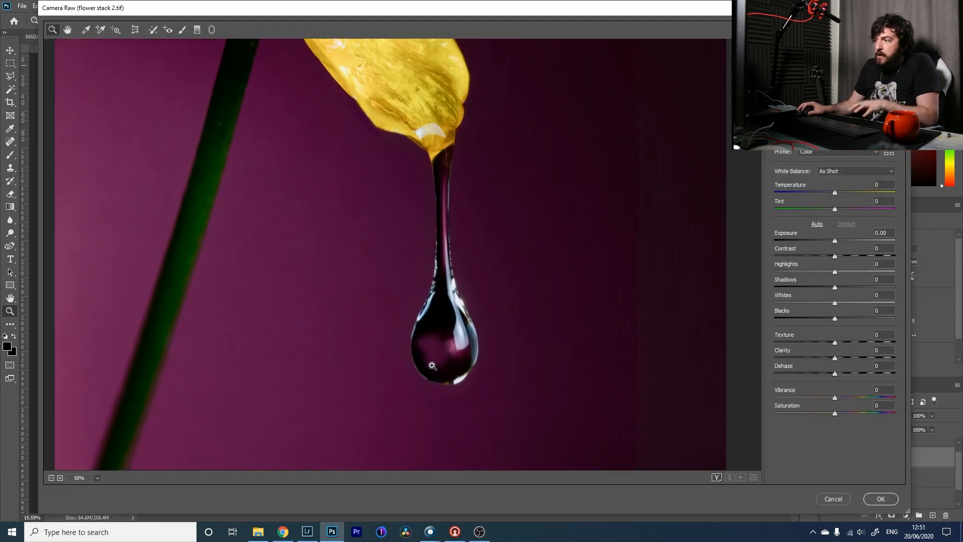
drag(459, 164, 485, 298)
scroll(456, 297, down, 4)
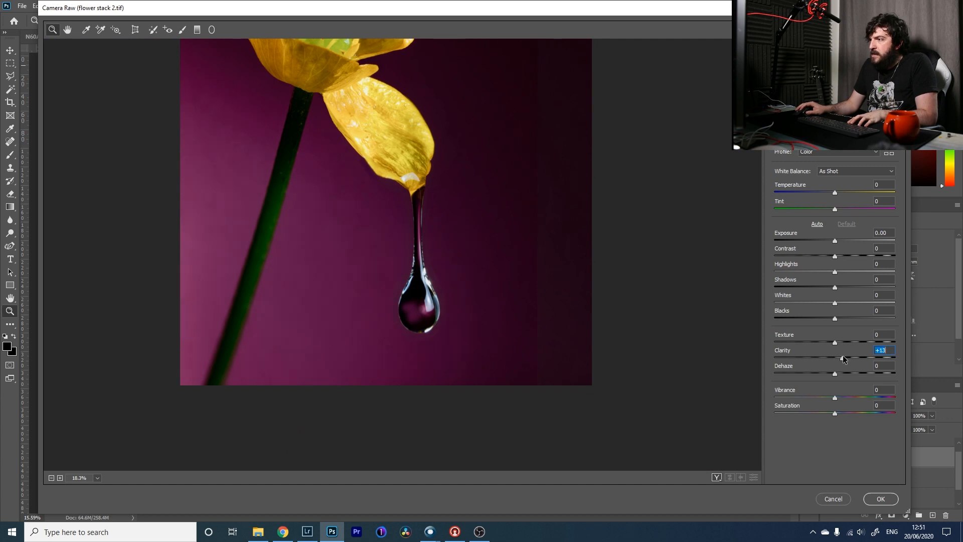
Apply Camera Raw settings of Highlights +15, Shadows +5, Whites +13, Texture +13 and Clarity +18.
drag(846, 345, 842, 344)
mouse_move(835, 271)
mouse_down()
mouse_move(851, 272)
mouse_move(845, 279)
mouse_up()
mouse_move(835, 288)
mouse_down()
mouse_move(850, 287)
mouse_move(839, 288)
mouse_up()
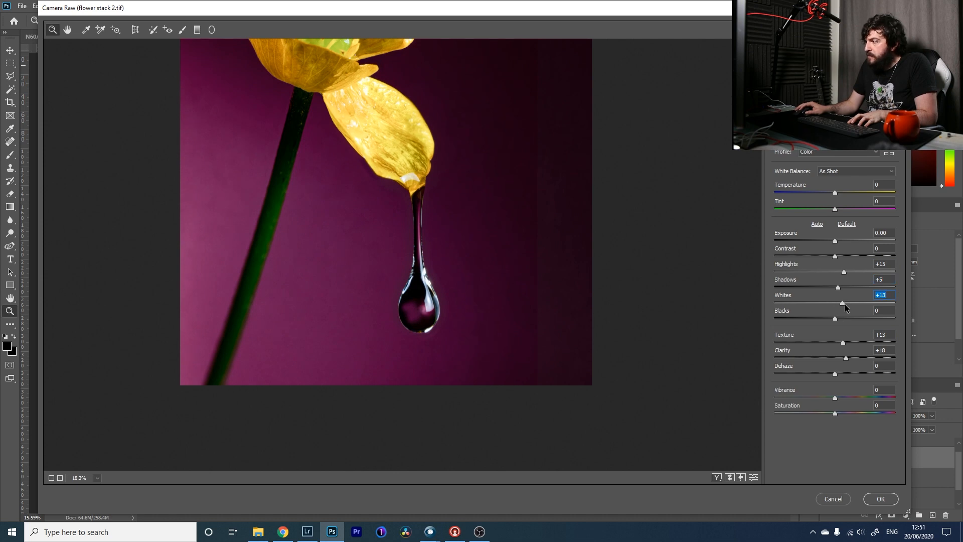
click(885, 499)
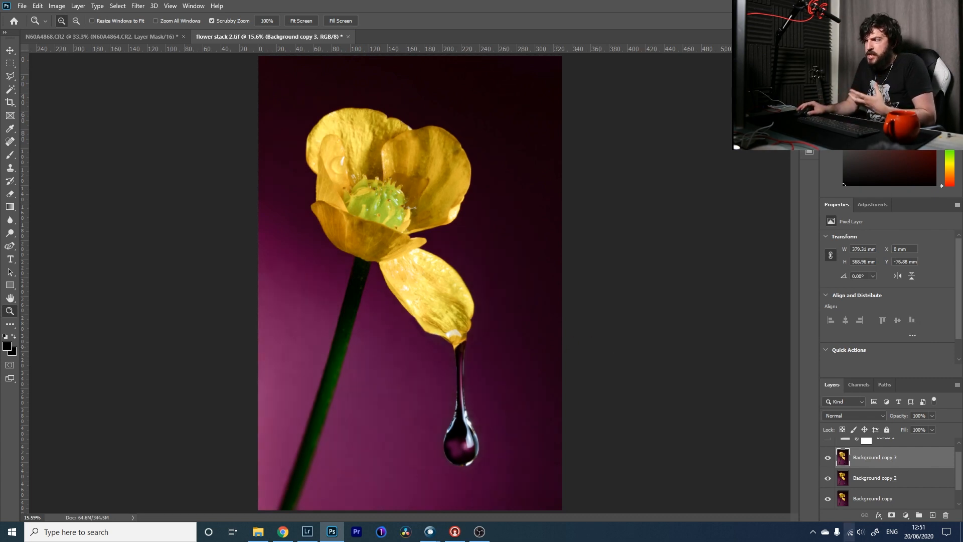
Compare the image with and without the Camera Raw adjustments by toggling the visibility of Background copy 3.
click(829, 458)
click(828, 457)
click(828, 458)
click(828, 458)
click(828, 457)
click(829, 457)
click(829, 457)
click(828, 458)
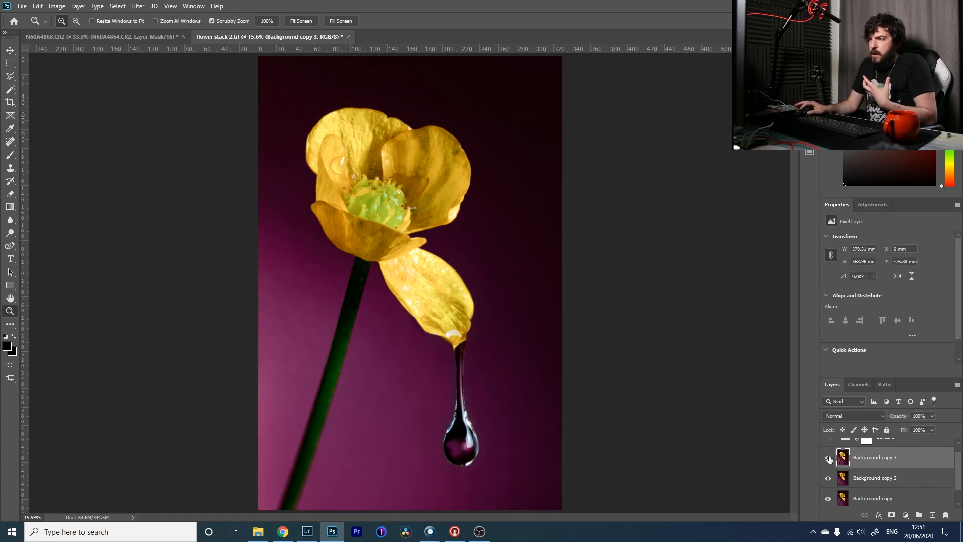
Add a layer mask to Background copy 3 and invert it to black.
click(455, 432)
click(455, 432)
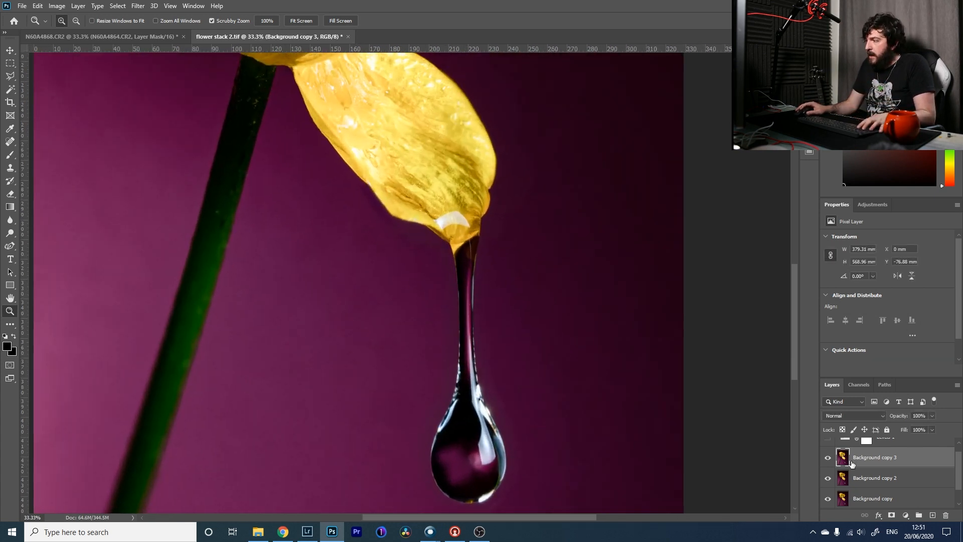
click(891, 516)
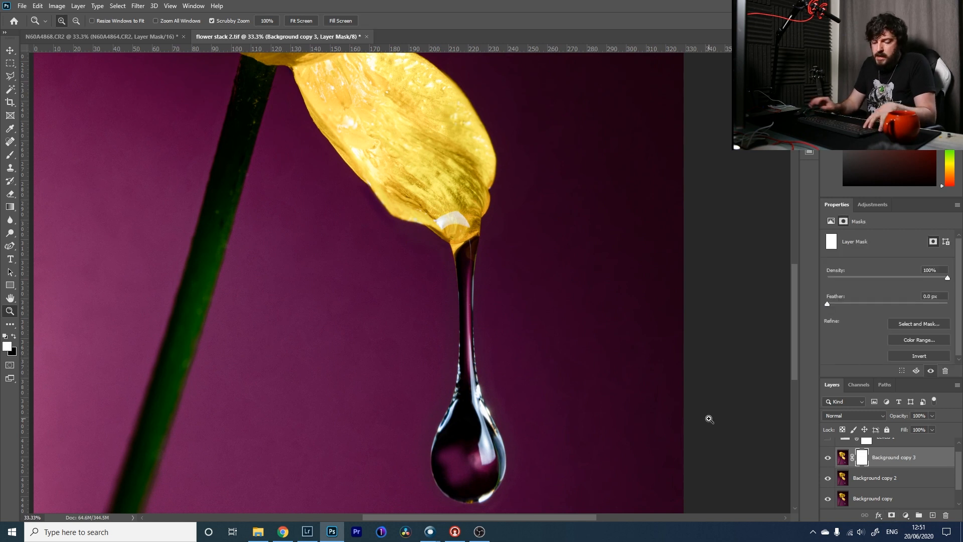
key(ctrl+i)
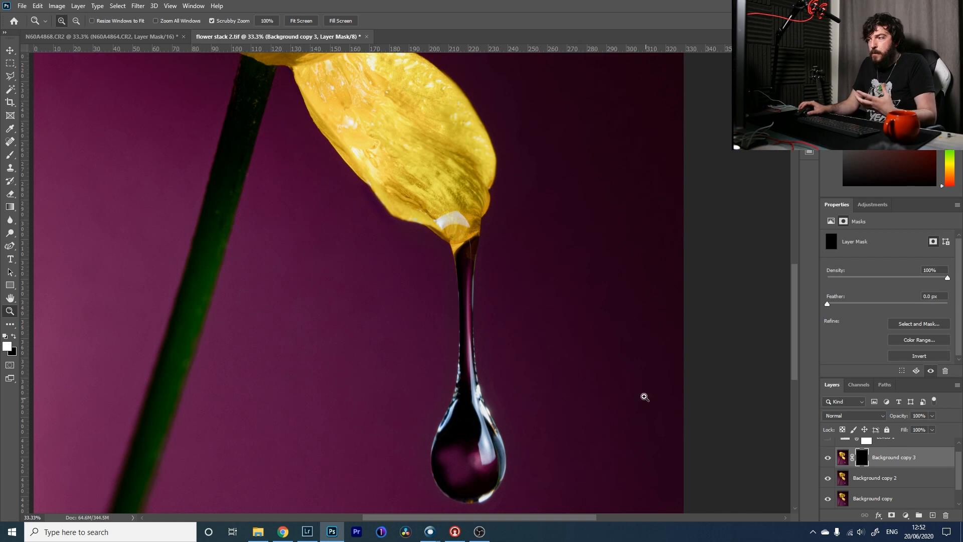
Paint white on the Background copy 3 mask over the droplet and its thin neck, using a 114 px brush.
key(b)
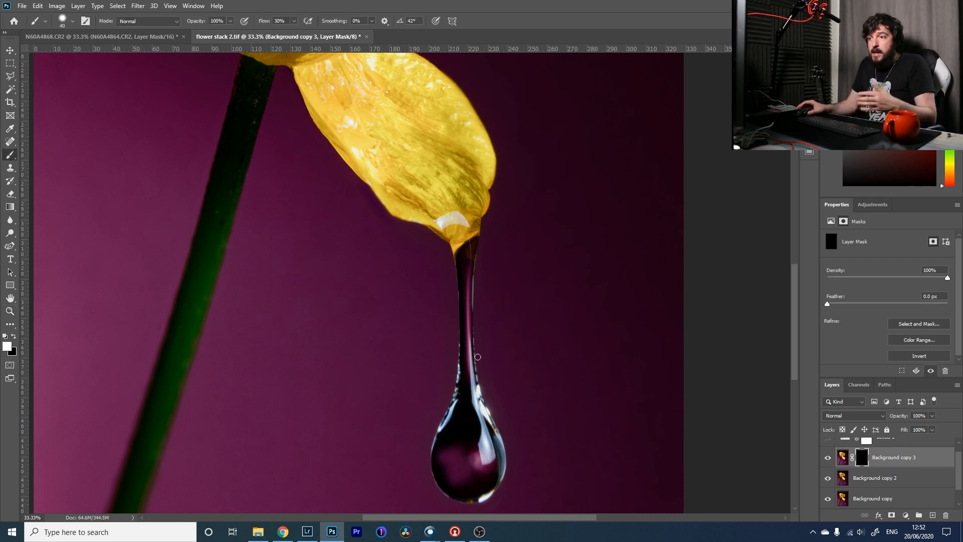
right_click(418, 395)
drag(493, 382, 506, 382)
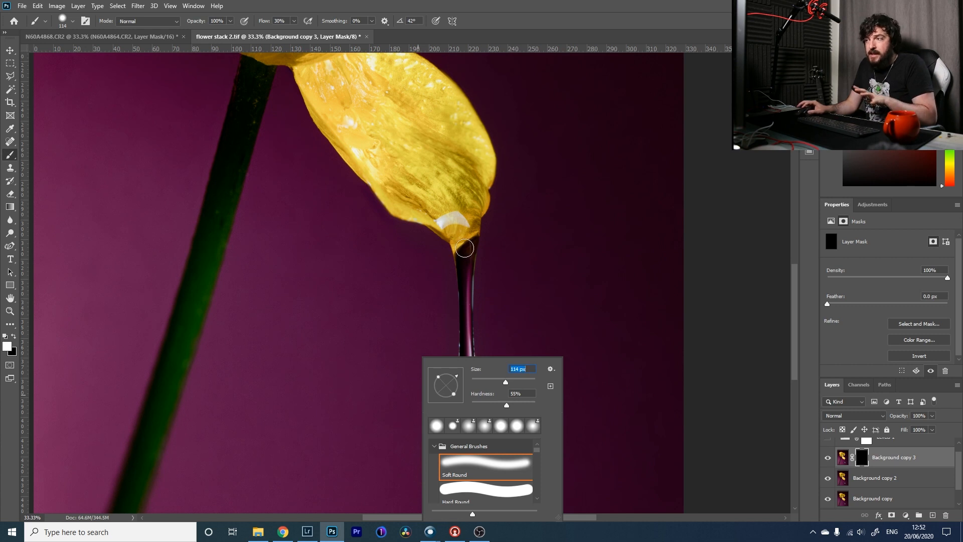
click(789, 308)
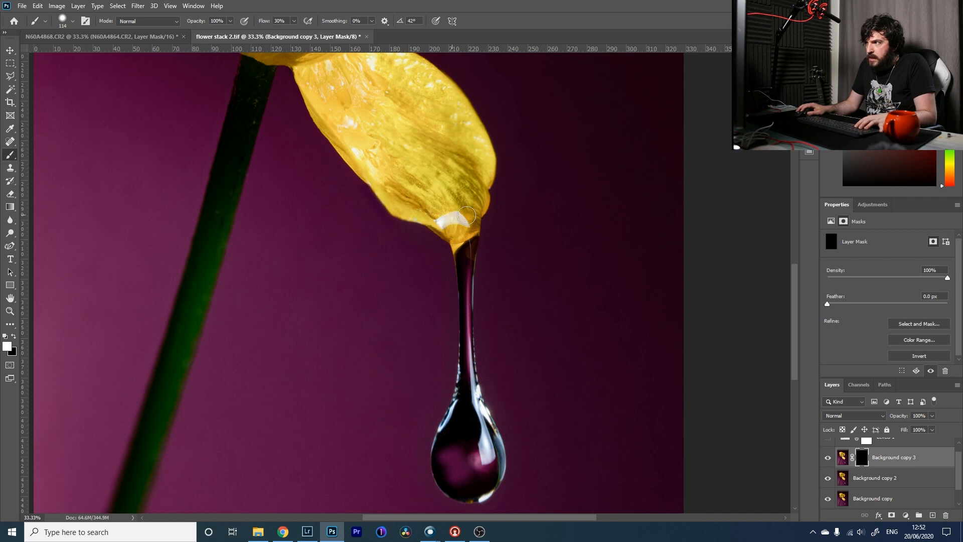
drag(466, 311, 467, 314)
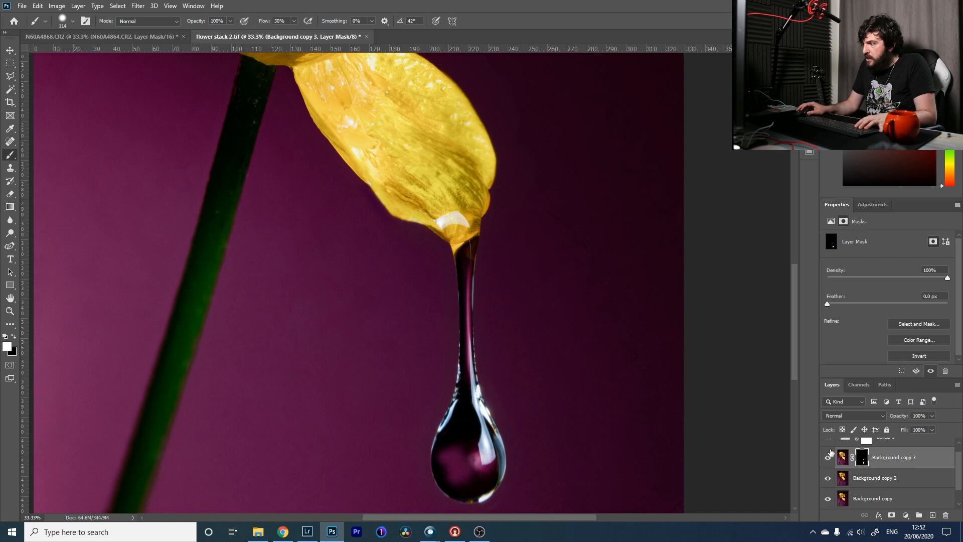
Compare the droplet with and without the masked adjustments by repeatedly toggling the visibility of Background copy 3.
click(831, 457)
click(831, 457)
click(831, 457)
click(832, 457)
click(832, 457)
click(828, 457)
click(828, 457)
click(828, 457)
click(829, 457)
click(828, 457)
click(829, 457)
click(829, 457)
click(828, 457)
click(829, 457)
click(828, 457)
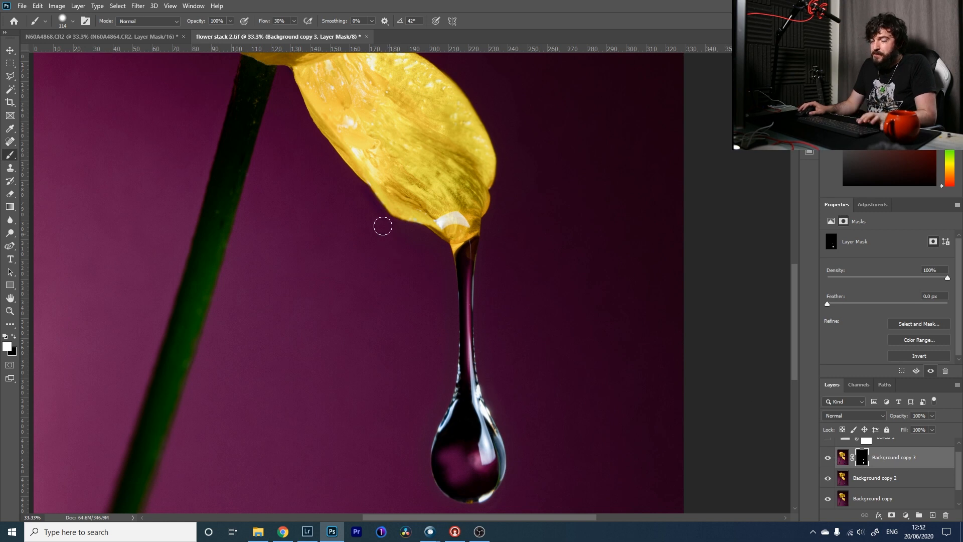
Add a Levels adjustment layer with midtones 1.28 and white point 204, and invert its mask to black.
key(z)
key(ctrl+0)
click(873, 204)
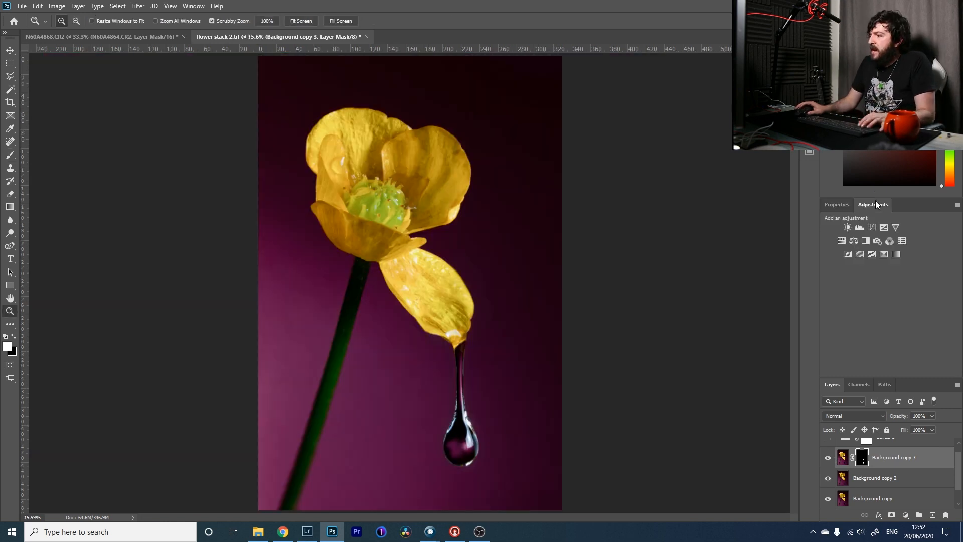
click(862, 225)
drag(893, 309, 841, 311)
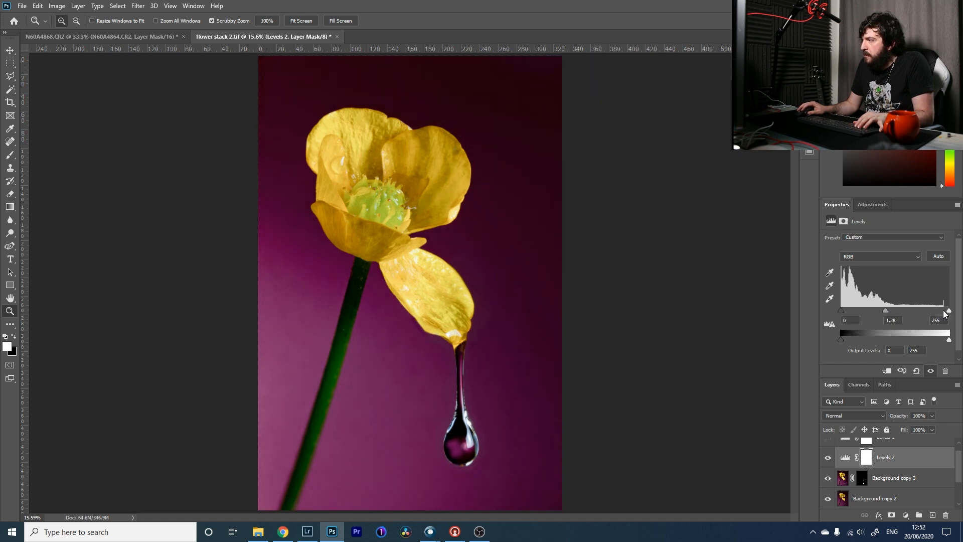
drag(947, 311, 928, 311)
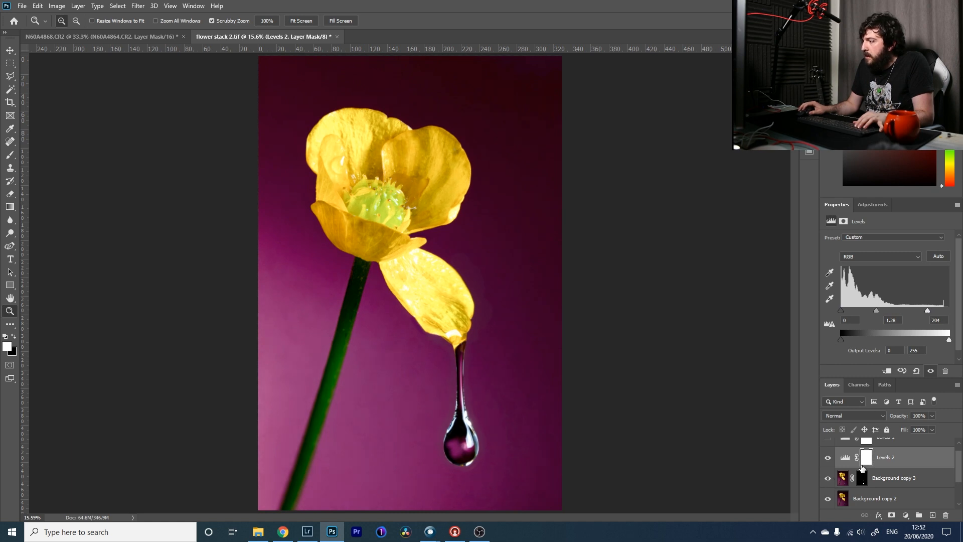
key(ctrl+i)
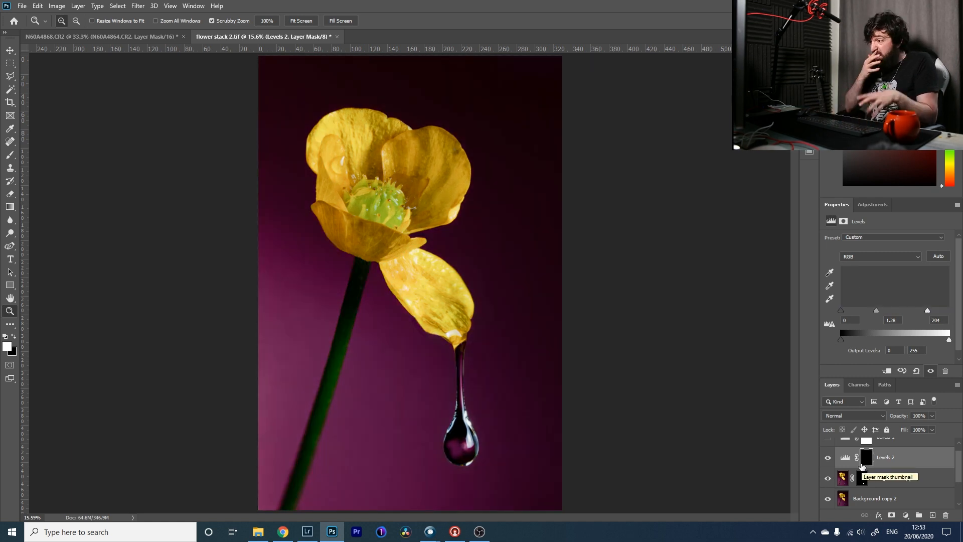
Paint white on the Levels 2 mask along the droplet's neck and over its interior, using a 45 px brush.
mouse_move(450, 427)
mouse_down()
mouse_move(480, 415)
mouse_move(487, 373)
mouse_move(464, 438)
mouse_move(455, 430)
mouse_move(438, 440)
mouse_move(461, 423)
mouse_move(476, 437)
mouse_move(465, 333)
mouse_up()
key(b)
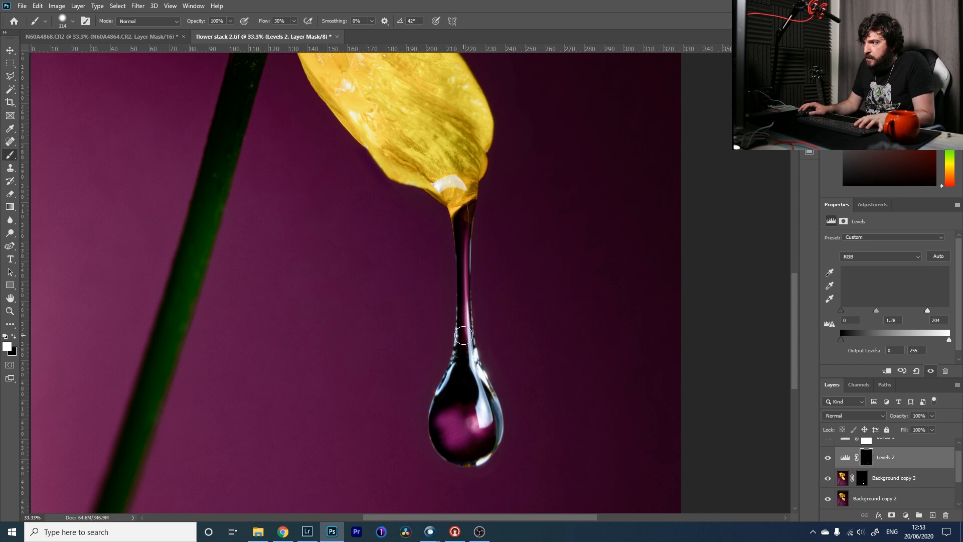
right_click(538, 325)
click(589, 341)
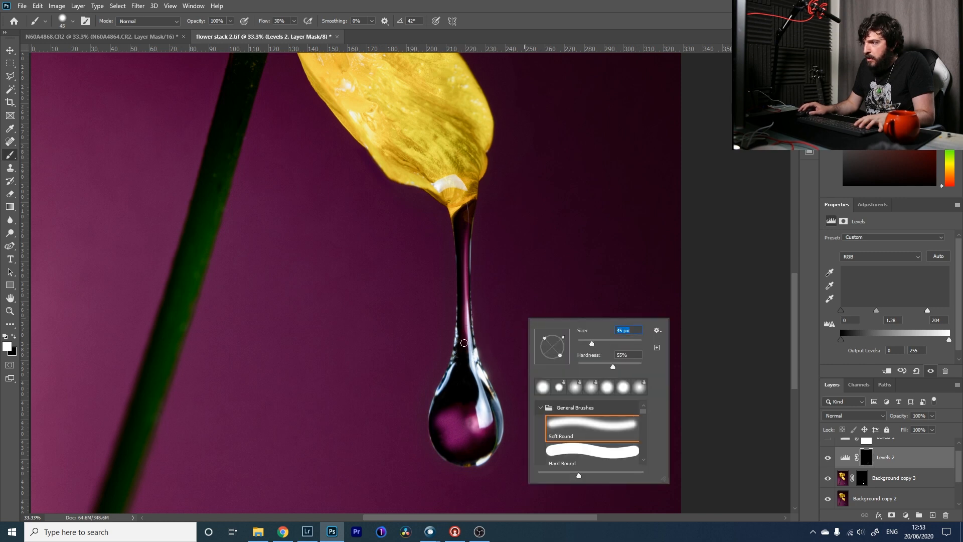
click(465, 343)
drag(465, 331, 468, 207)
drag(467, 248, 466, 286)
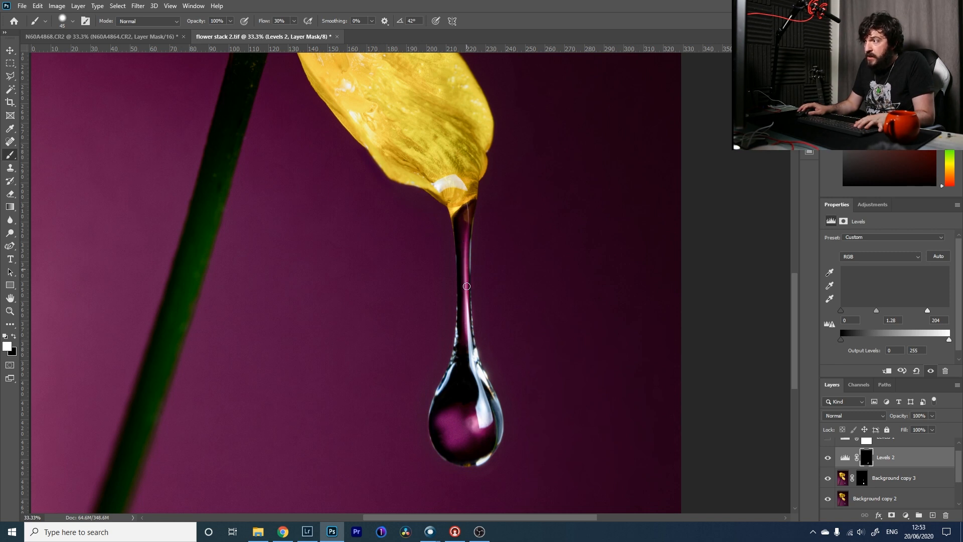
mouse_move(446, 401)
mouse_down()
mouse_move(451, 372)
mouse_move(484, 411)
mouse_move(477, 376)
mouse_move(494, 395)
mouse_move(482, 371)
mouse_move(497, 419)
mouse_move(492, 451)
mouse_move(472, 461)
mouse_up()
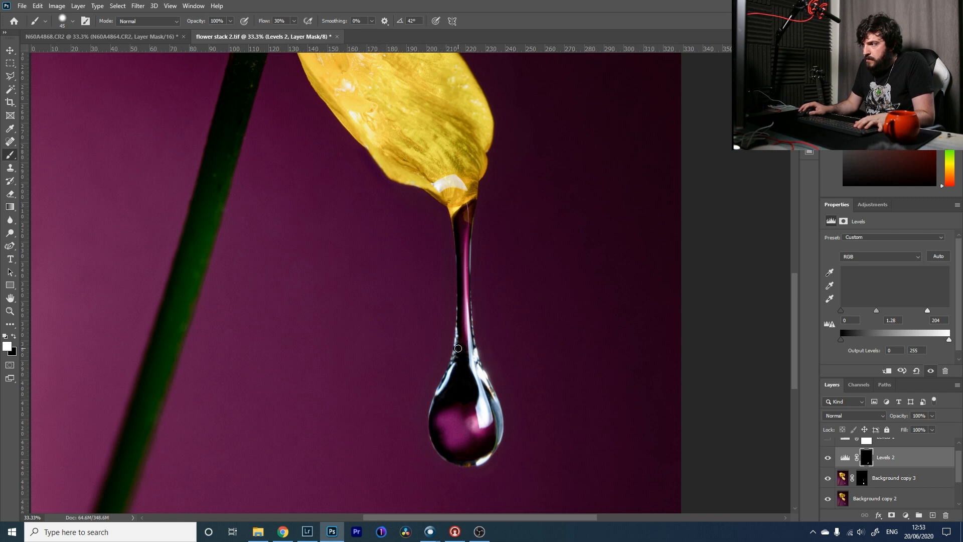
Compare the droplet with and without the Levels 2 brightening, then view the whole image fitted on screen.
click(828, 458)
click(829, 458)
click(828, 457)
click(828, 458)
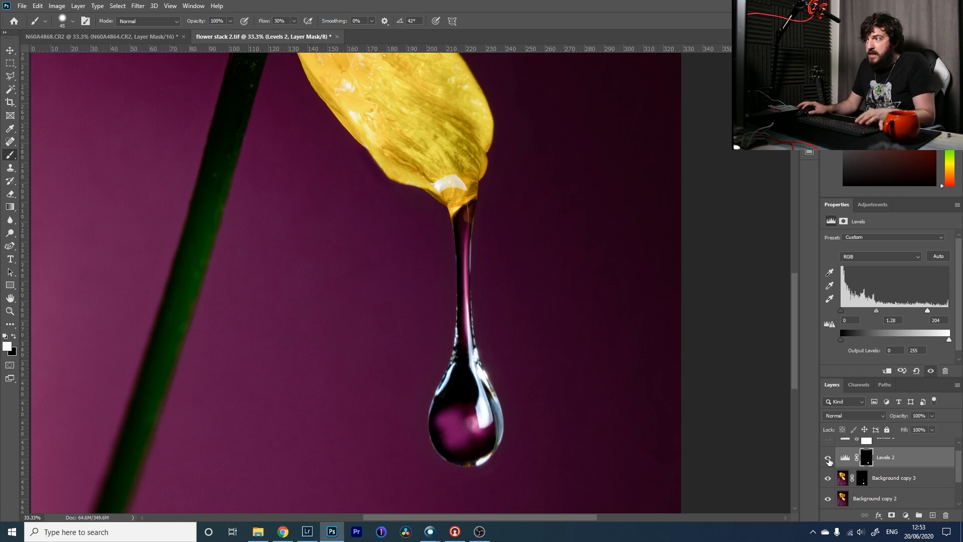
click(829, 458)
click(829, 458)
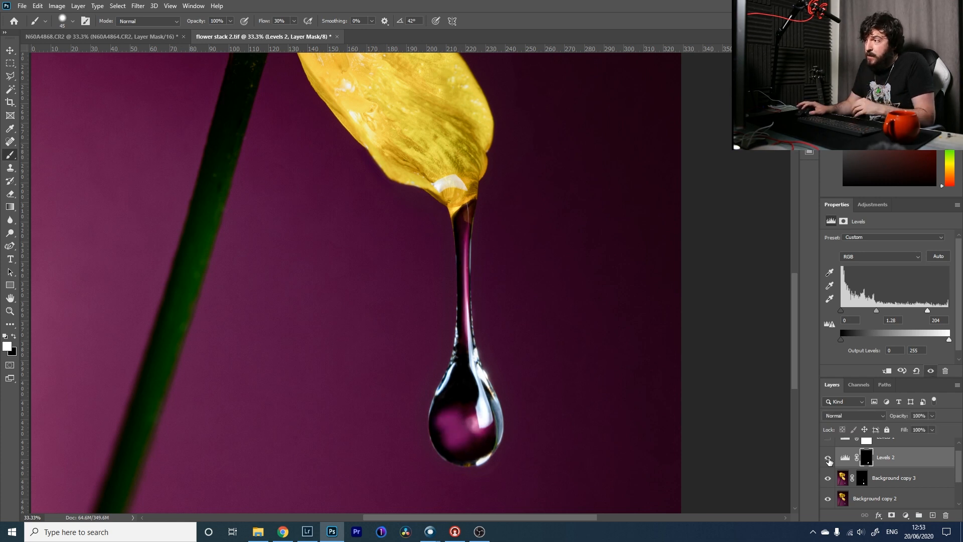
key(z)
right_click(394, 315)
click(410, 321)
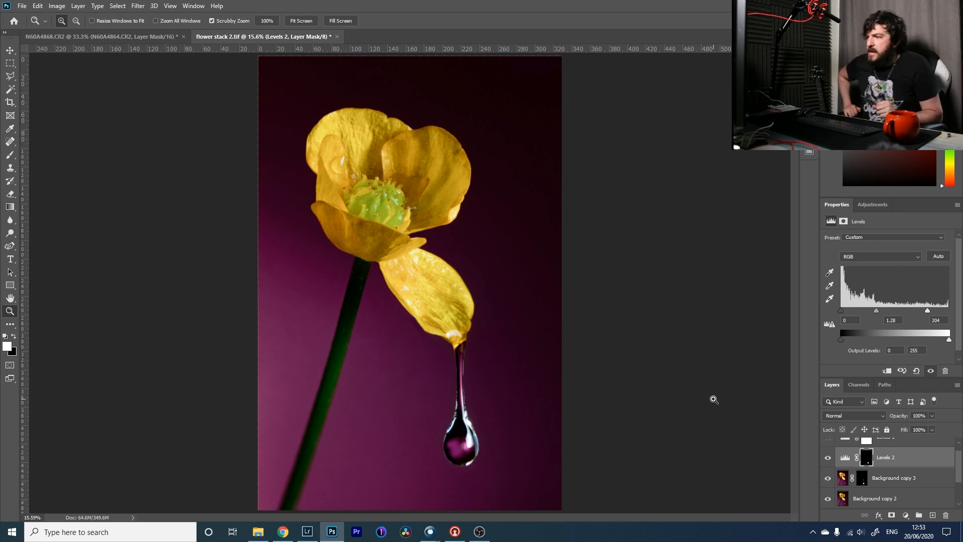
Stamp all visible layers into a new merged layer directly above the Levels 2 layer.
click(896, 444)
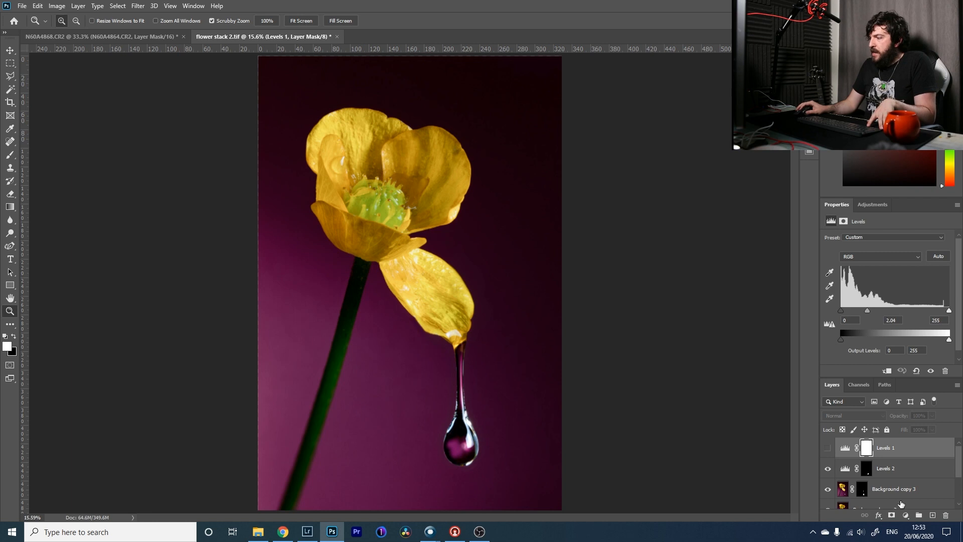
click(927, 473)
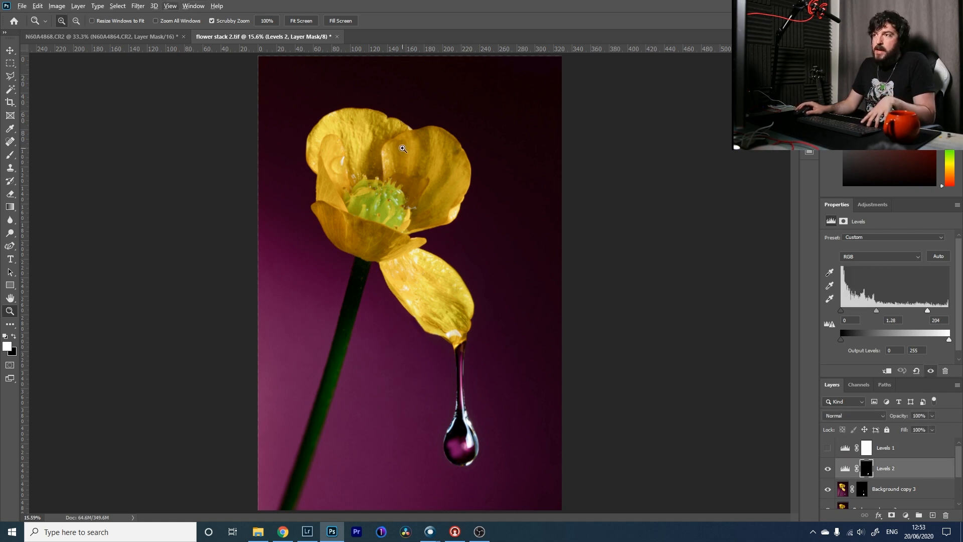
click(78, 5)
ctrl+alt+shift+click(145, 378)
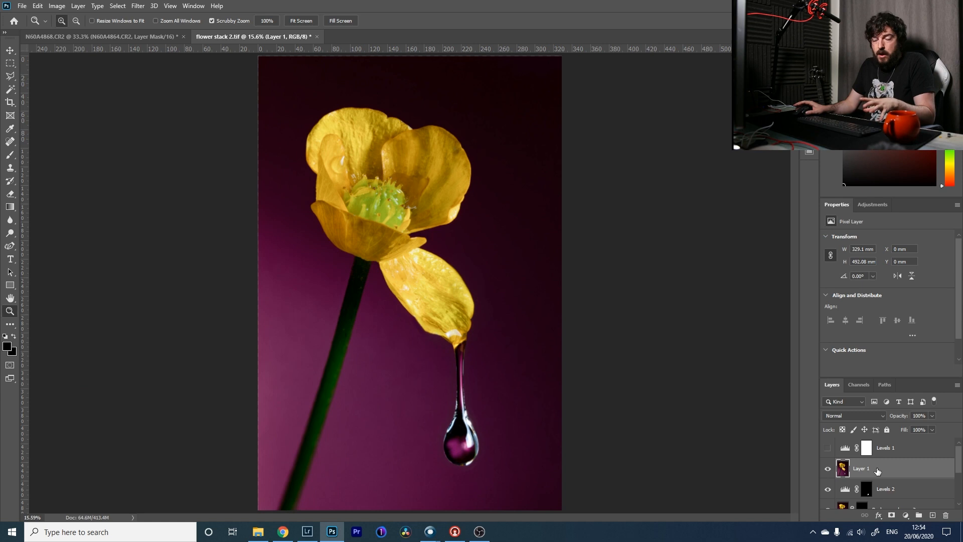
Apply the Camera Raw Filter to the merged layer with Exposure +0.10, Highlights -4 and Whites +26.
click(138, 5)
click(165, 66)
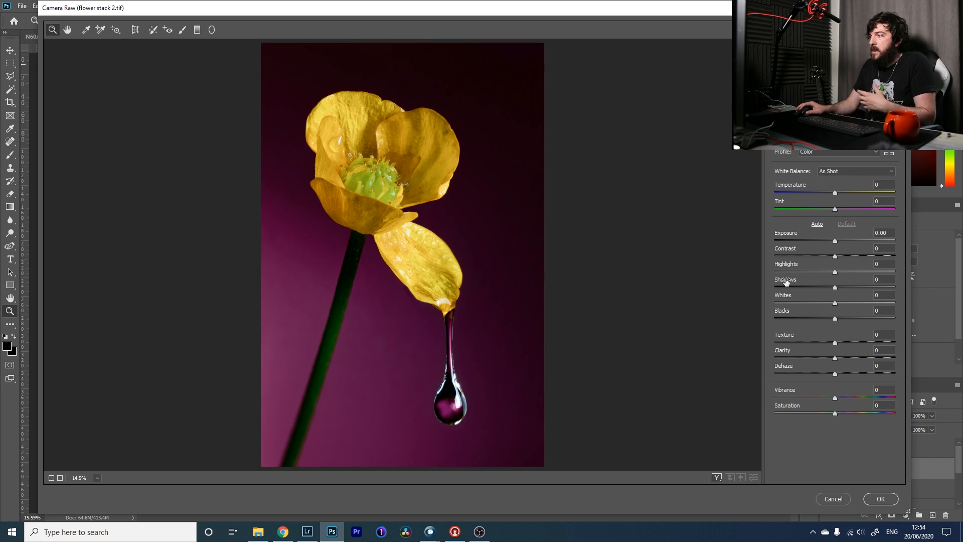
drag(835, 304, 849, 306)
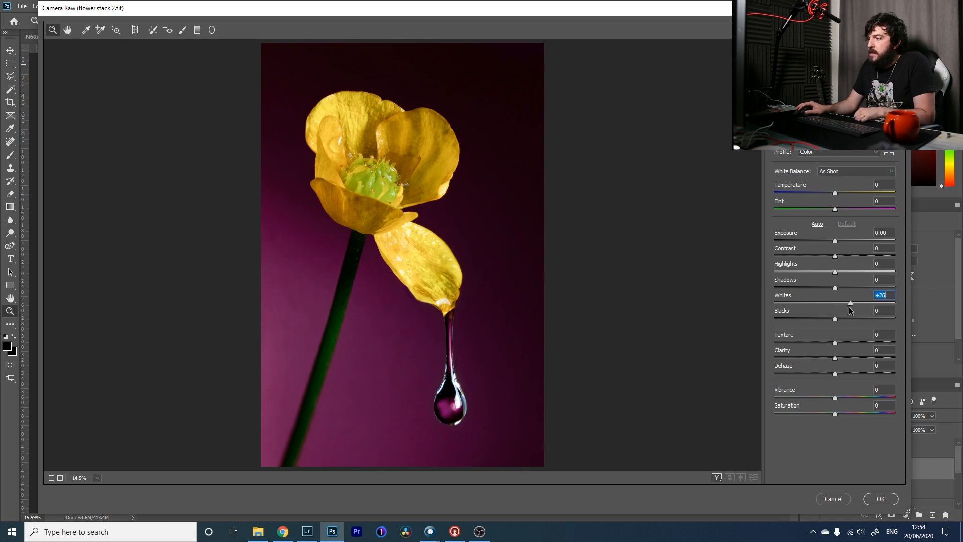
click(836, 241)
drag(836, 241, 832, 275)
Set Clarity to +6 and Texture to +2, judging the petal detail up close and on the whole image.
drag(835, 357, 839, 357)
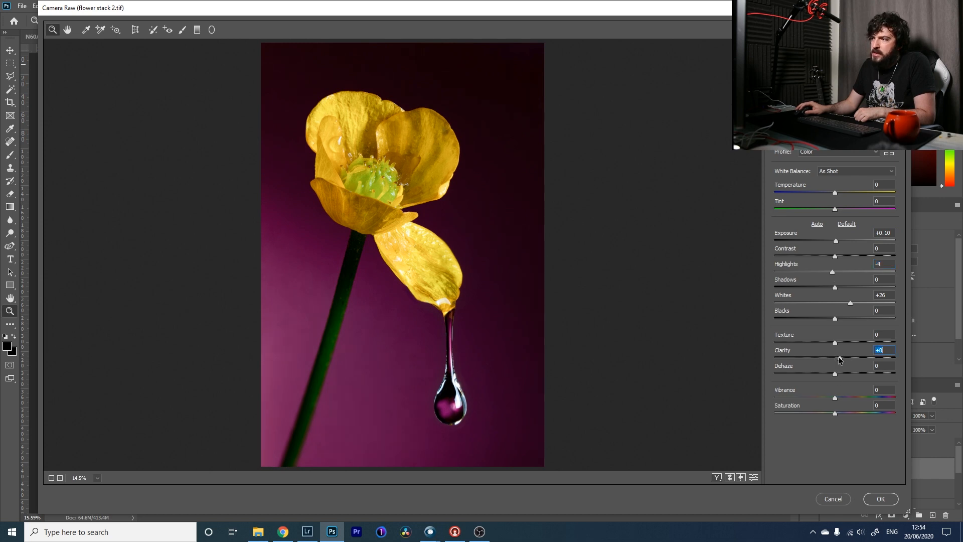
drag(839, 357, 873, 356)
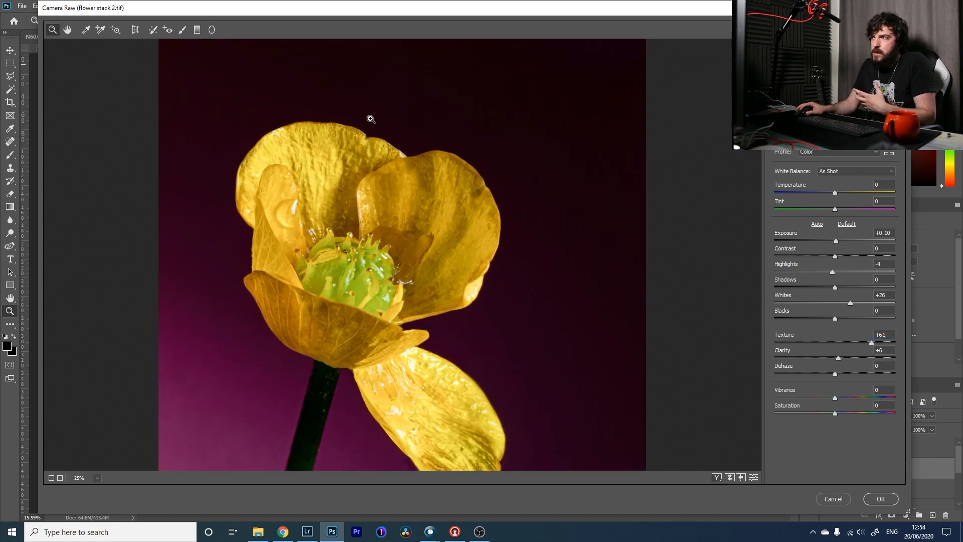
click(368, 118)
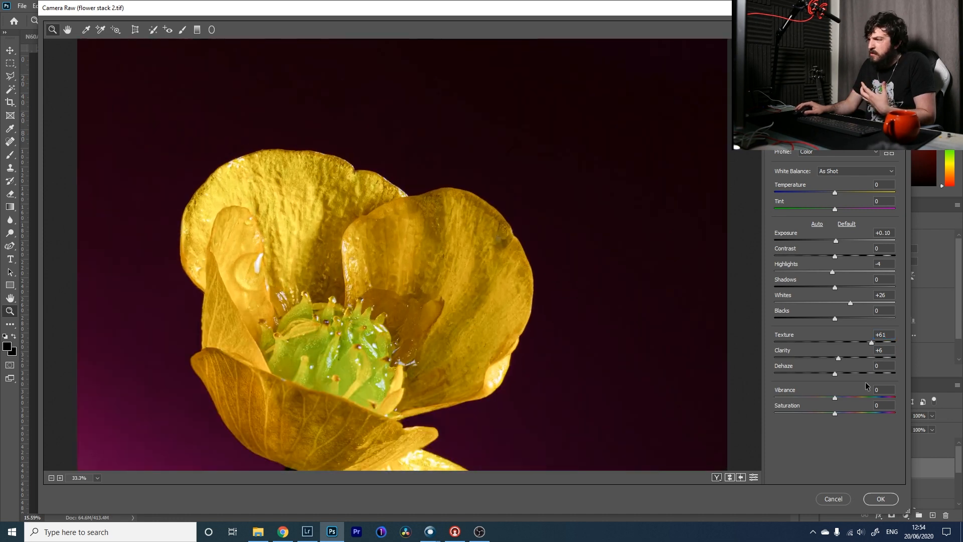
drag(871, 345, 838, 354)
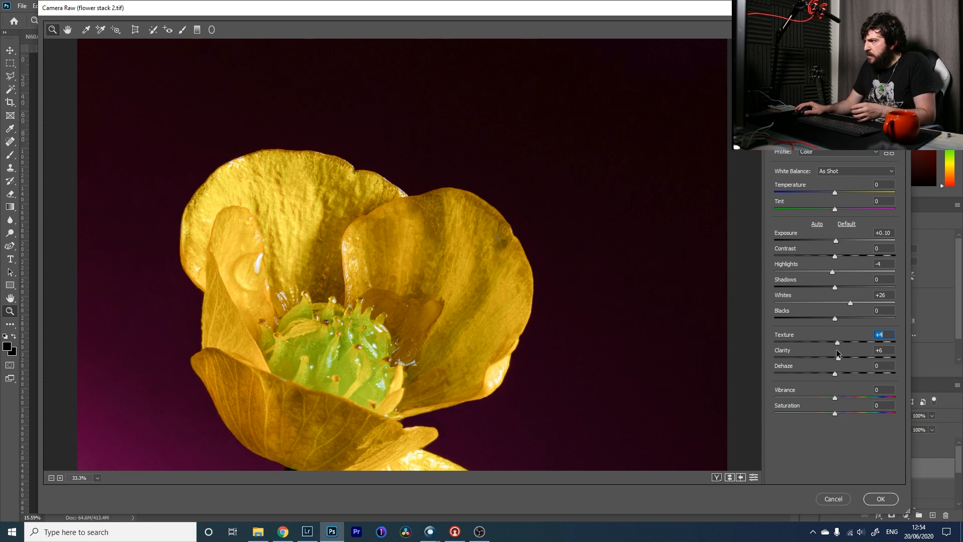
right_click(346, 291)
click(398, 372)
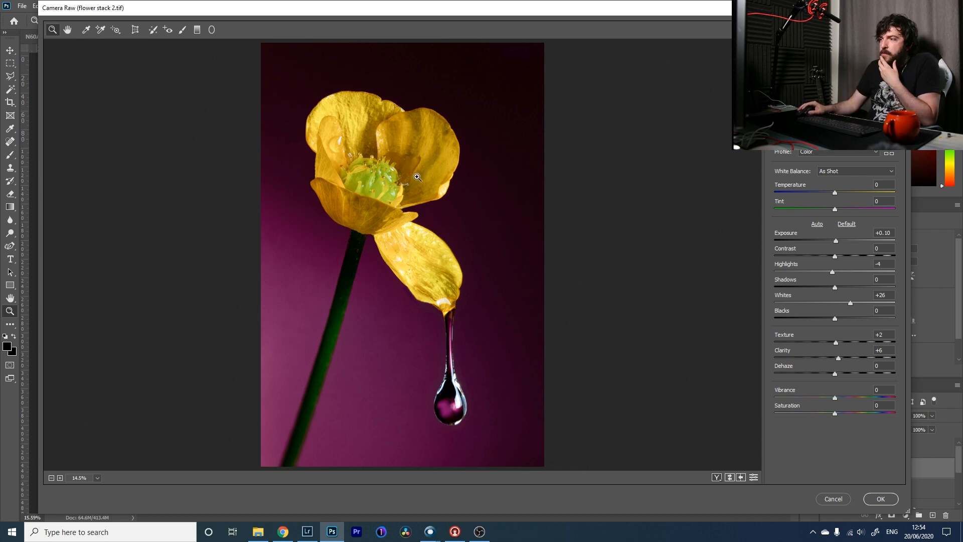
Darken the background with graduated filters at Exposure -1.20, one from the photo's lower-left side and one from its upper-right corner.
click(197, 29)
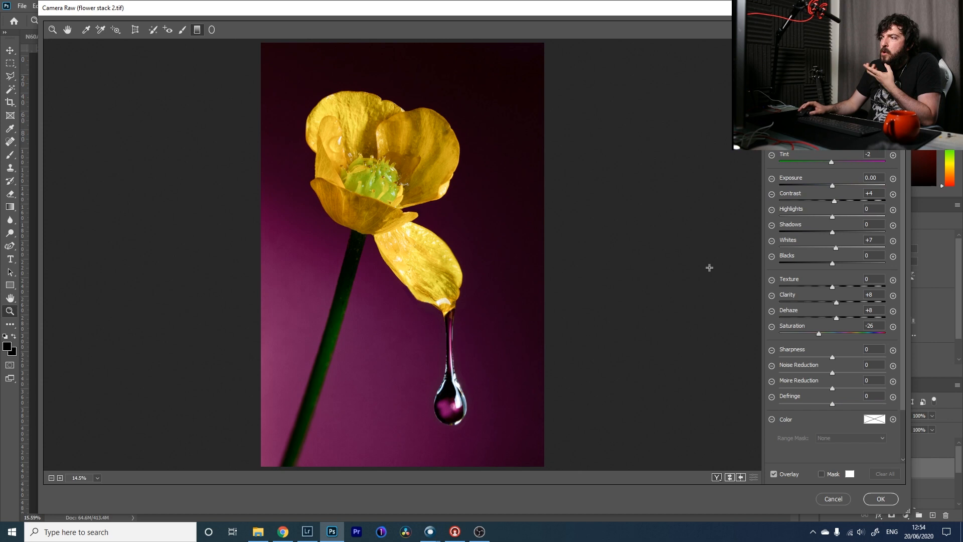
click(771, 178)
drag(828, 186, 829, 185)
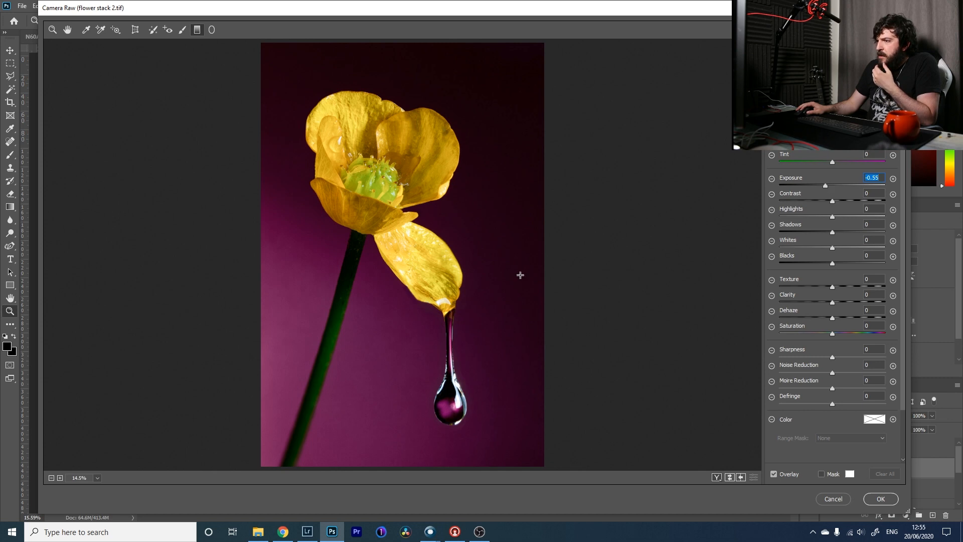
drag(232, 412, 363, 319)
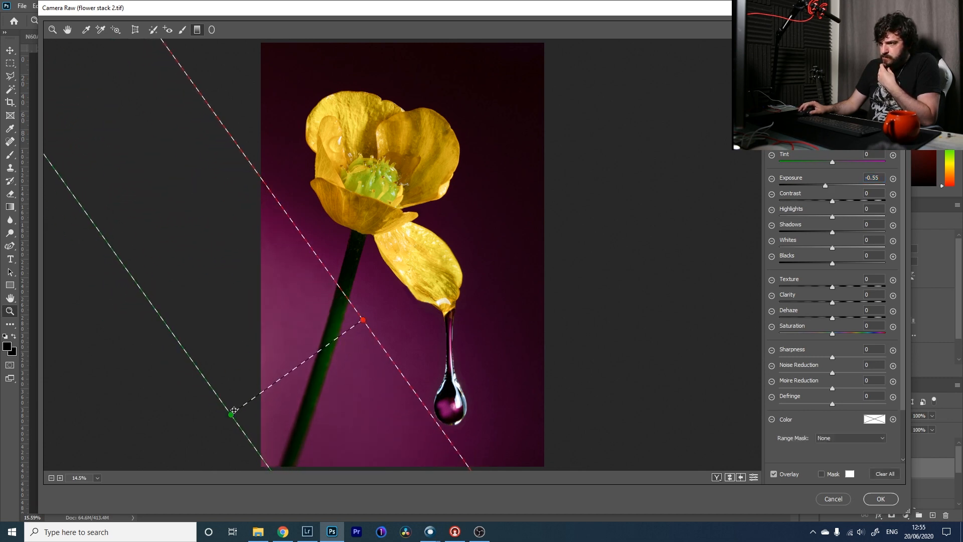
click(822, 185)
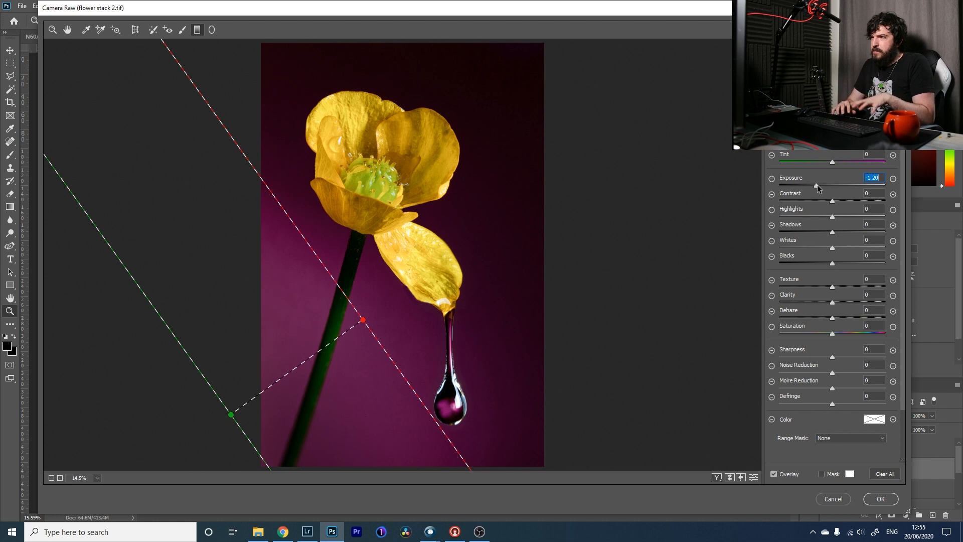
drag(635, 57, 557, 196)
Brush a local adjustment over the upper part of the hanging petal at Exposure -0.60, and apply the Camera Raw edits.
click(182, 29)
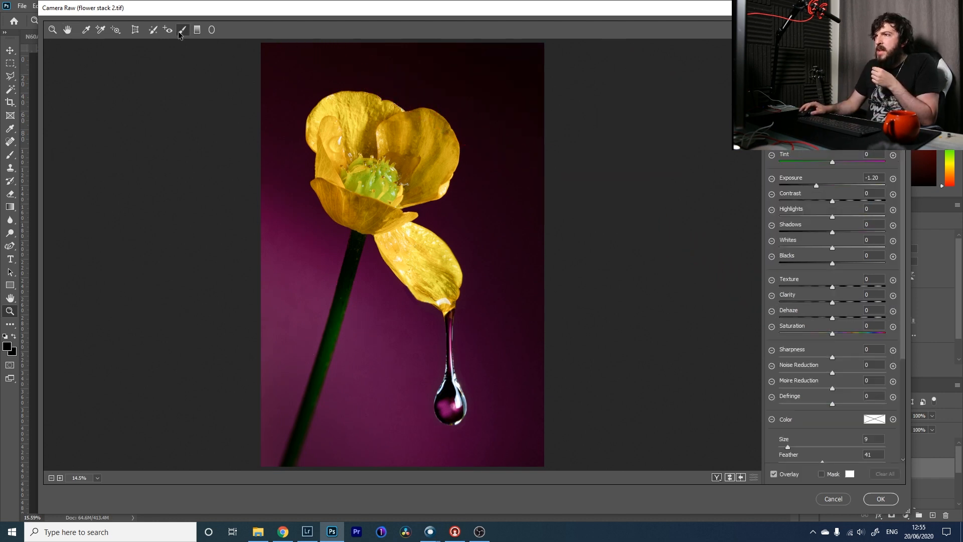
drag(819, 193, 830, 188)
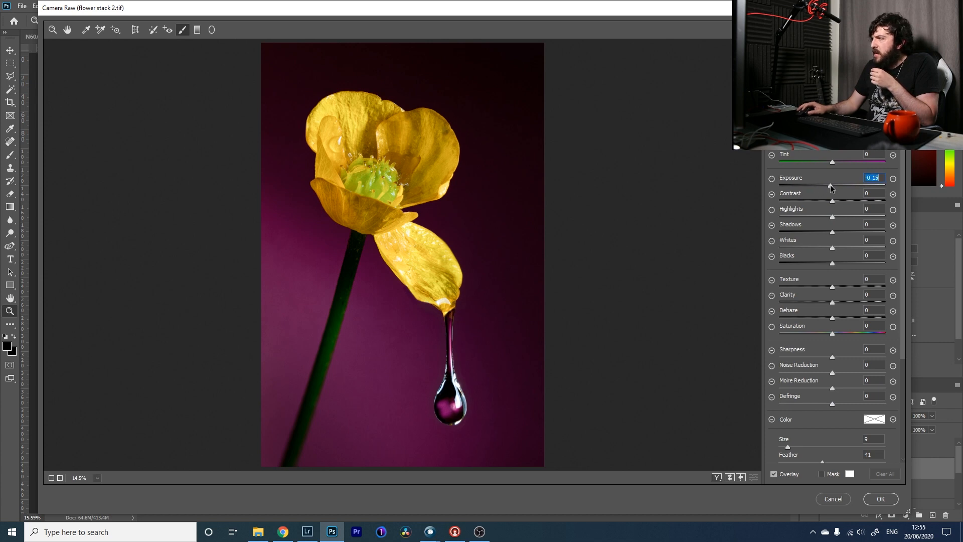
mouse_move(413, 238)
mouse_down()
mouse_move(402, 259)
mouse_move(418, 249)
mouse_move(394, 243)
mouse_move(410, 233)
mouse_move(431, 251)
mouse_move(418, 230)
mouse_move(432, 245)
mouse_move(414, 233)
mouse_move(401, 244)
mouse_move(423, 253)
mouse_up()
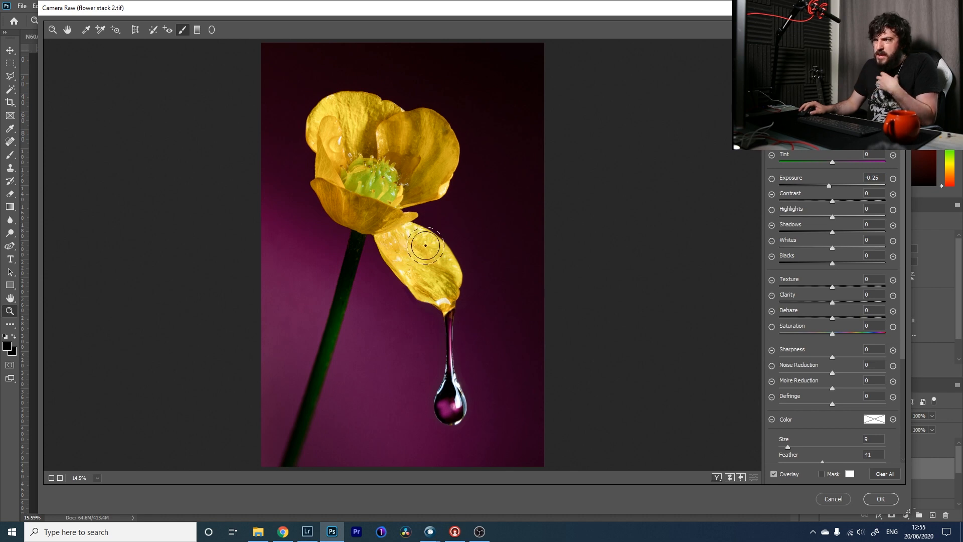
click(425, 246)
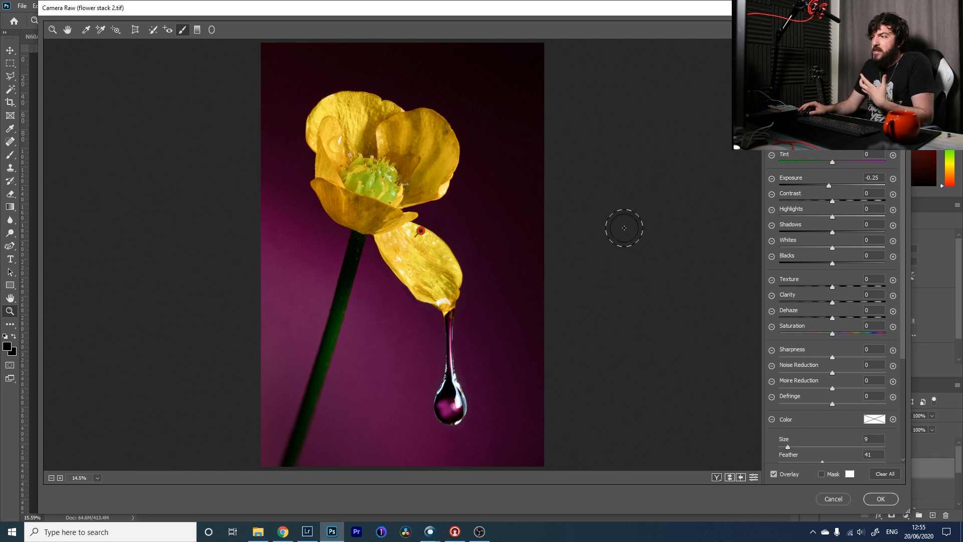
drag(829, 185, 827, 186)
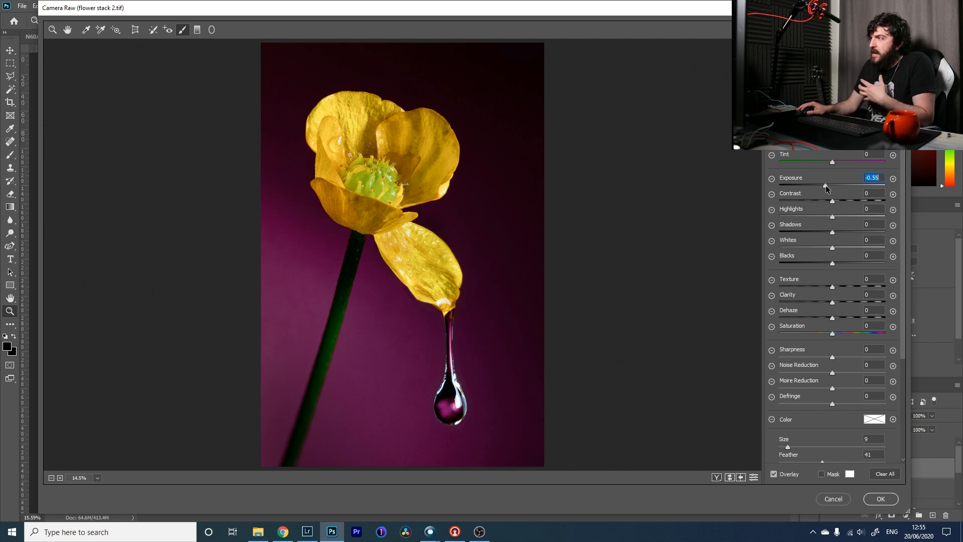
mouse_move(826, 185)
mouse_down()
mouse_move(834, 188)
mouse_move(824, 184)
mouse_up()
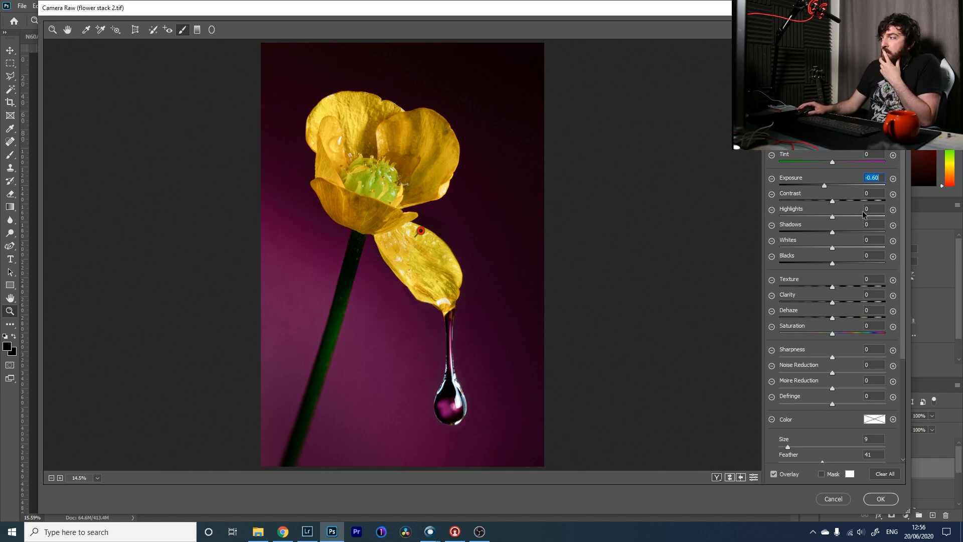
click(884, 499)
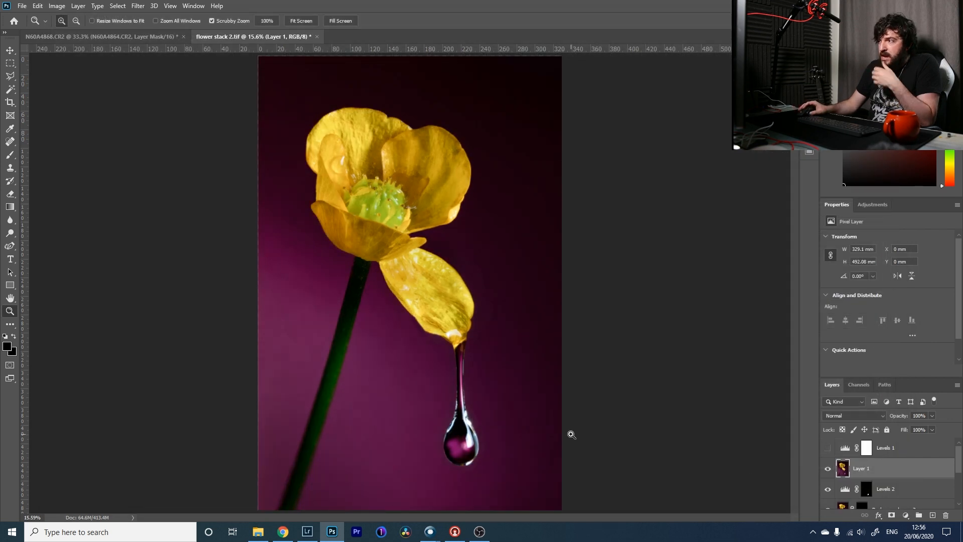
Compare the image with and without the Camera Raw edits by toggling Layer 1's visibility.
click(829, 470)
click(829, 470)
click(829, 469)
click(829, 469)
click(829, 470)
click(829, 470)
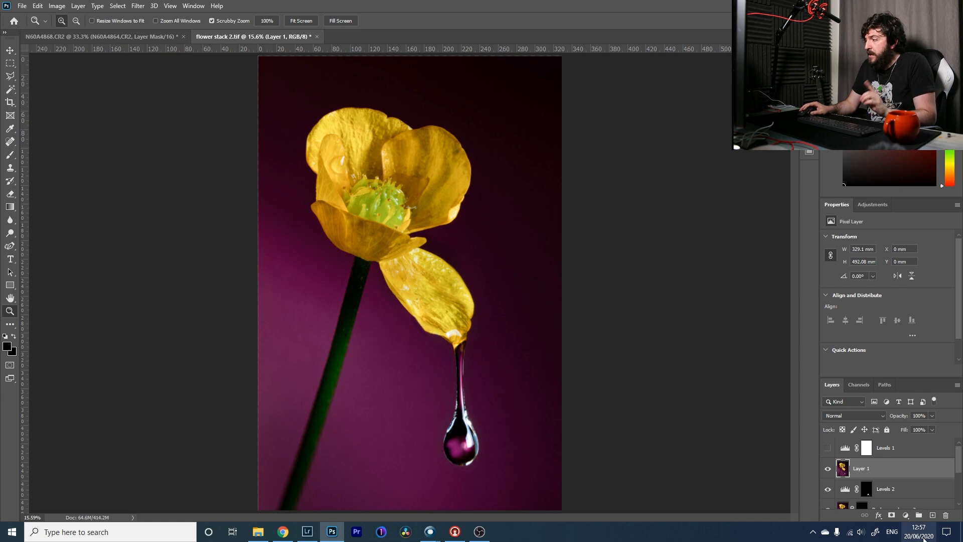
Add a new layer above Layer 1, fill it with 50% Gray and set its blend mode to Overlay.
click(933, 516)
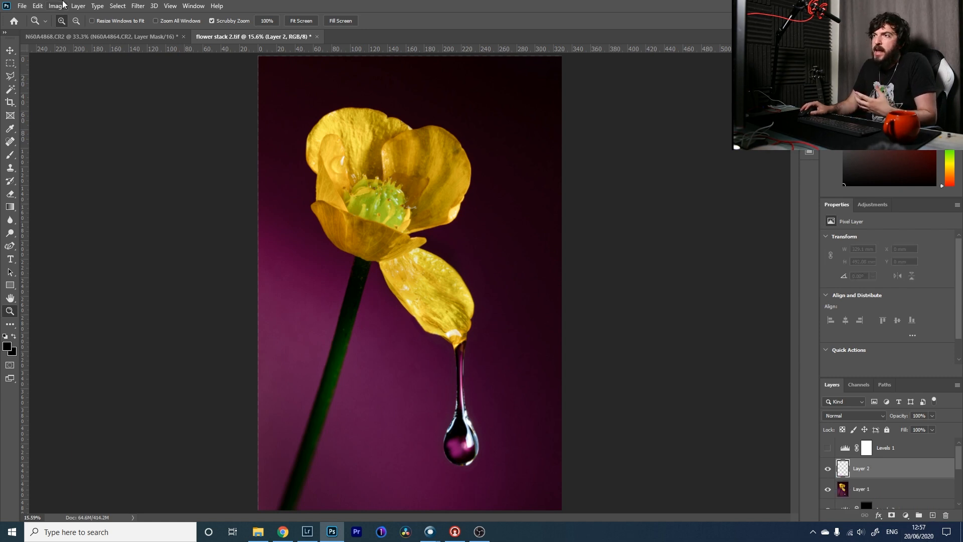
click(38, 6)
click(73, 162)
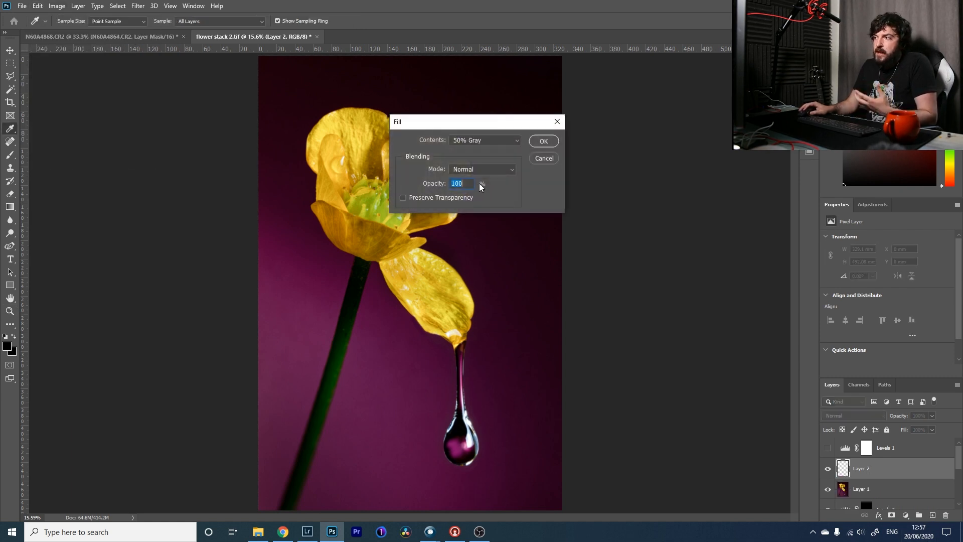
click(541, 142)
key(z)
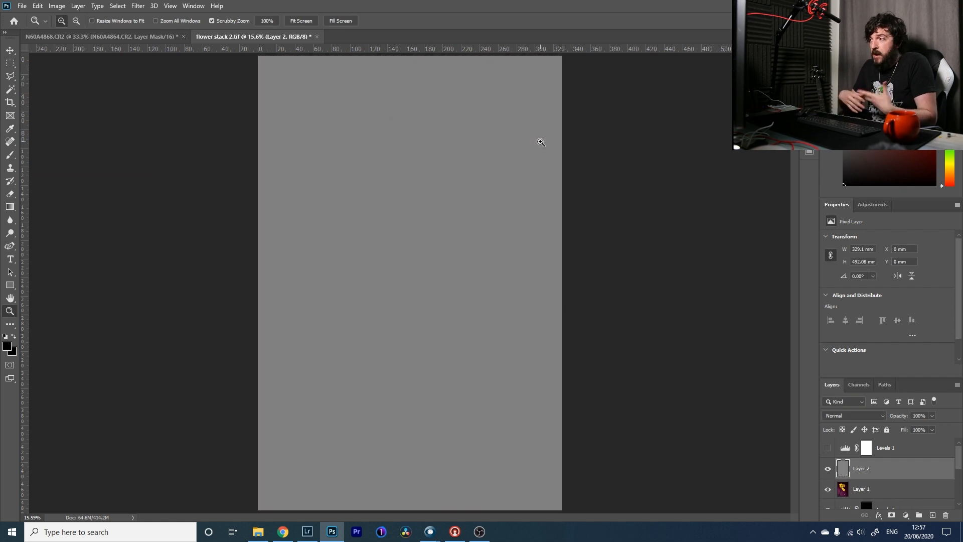
click(837, 416)
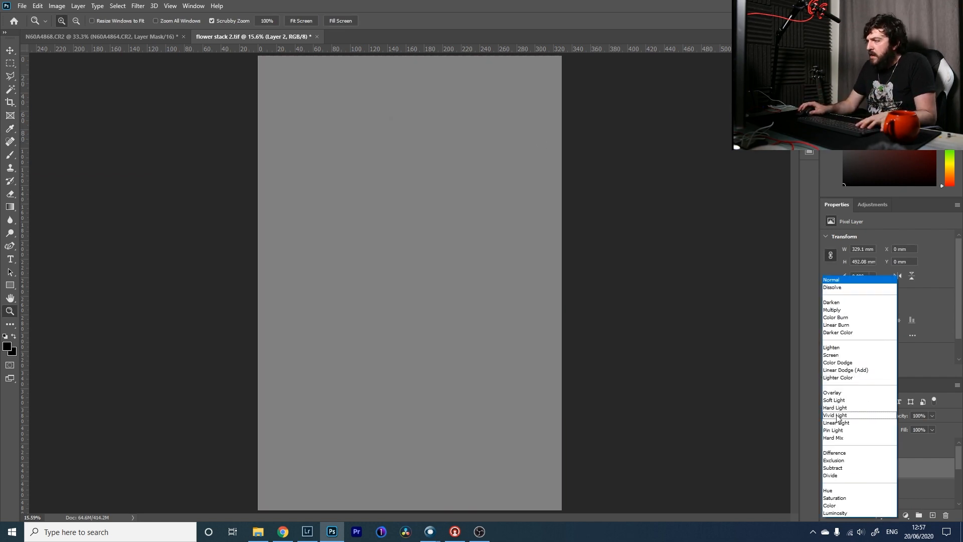
click(834, 394)
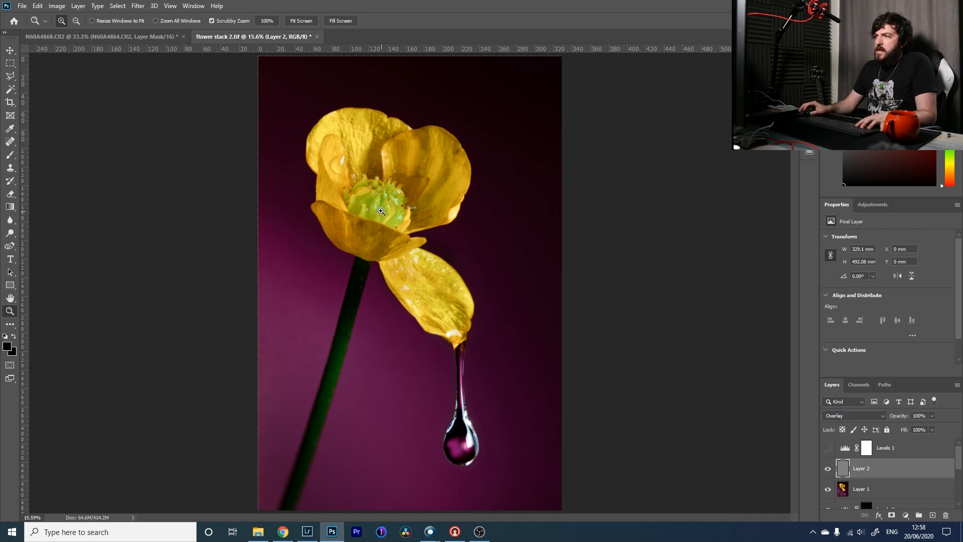
Switch to the Brush tool and set the foreground colour to pure white (ffffff).
key(b)
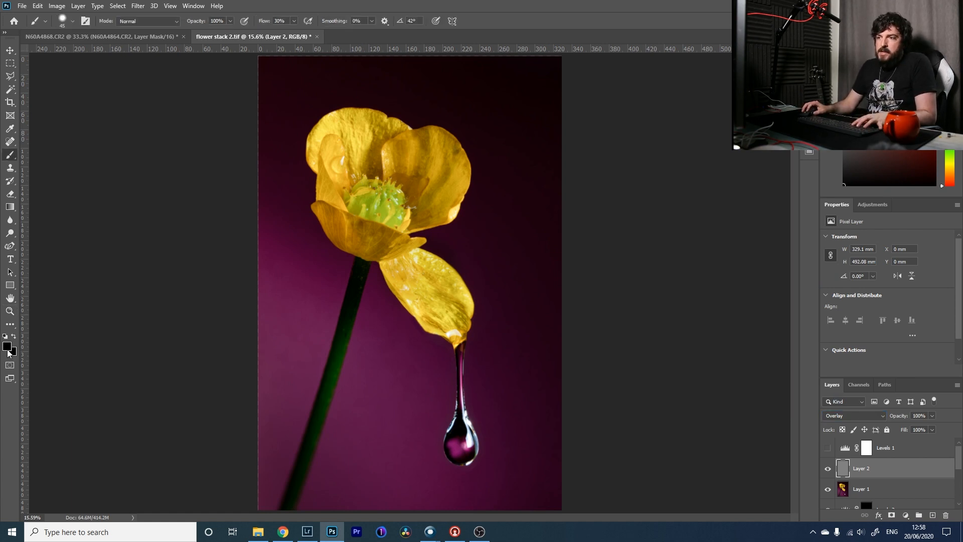
click(8, 351)
drag(353, 172, 348, 119)
click(575, 119)
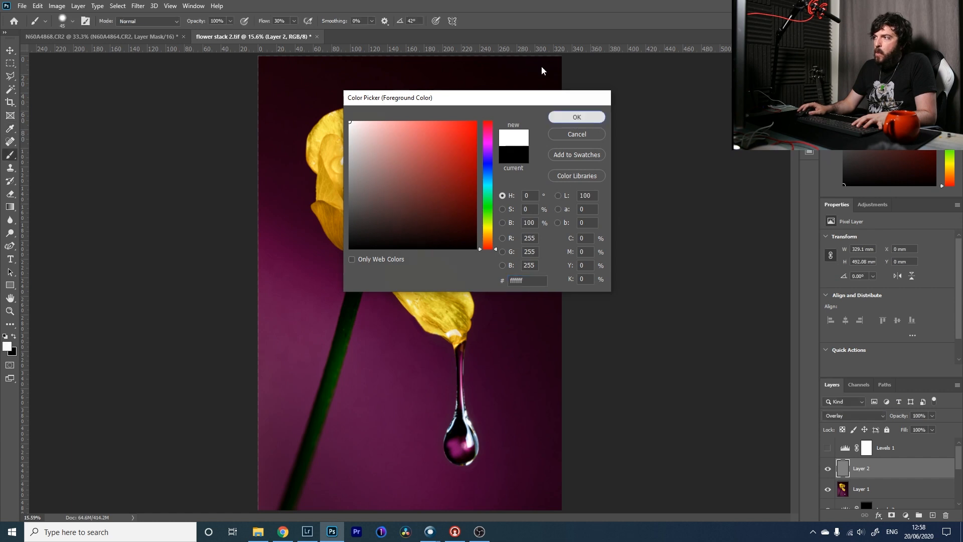
Try loose white and black brush strokes across the photo on the gray Overlay layer, and undo them.
mouse_move(287, 76)
mouse_down()
mouse_move(301, 301)
mouse_move(451, 150)
mouse_move(525, 380)
mouse_up()
key(x)
mouse_move(372, 120)
mouse_down()
mouse_move(274, 334)
mouse_move(437, 381)
mouse_move(527, 264)
mouse_up()
drag(270, 364, 548, 105)
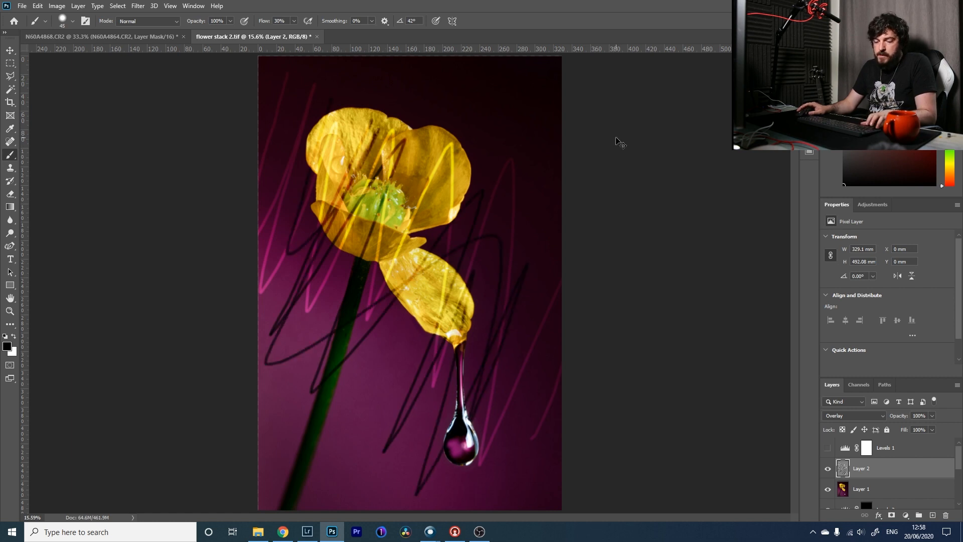
key(ctrl+z)
key(ctrl+z)
key(ctrl+z)
Burn the shadows around the flower's green centre with black, using a 45 px brush at 1% flow.
key(z)
drag(405, 174, 326, 143)
key(b)
click(293, 21)
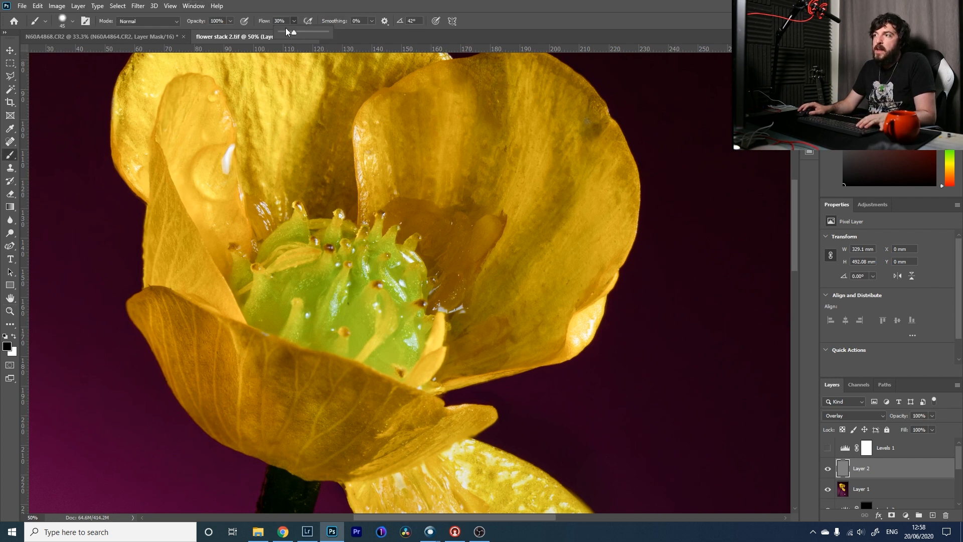
drag(282, 34, 278, 33)
right_click(342, 136)
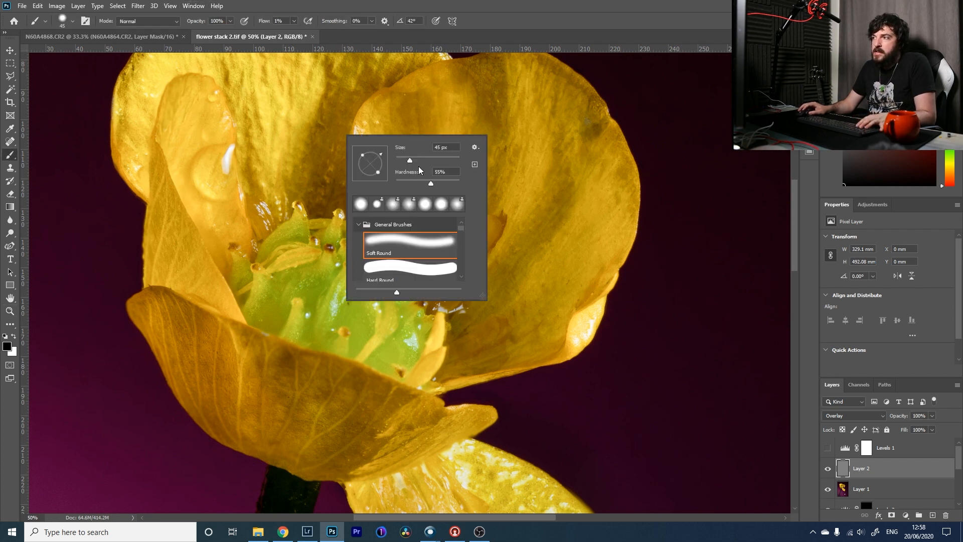
click(428, 3)
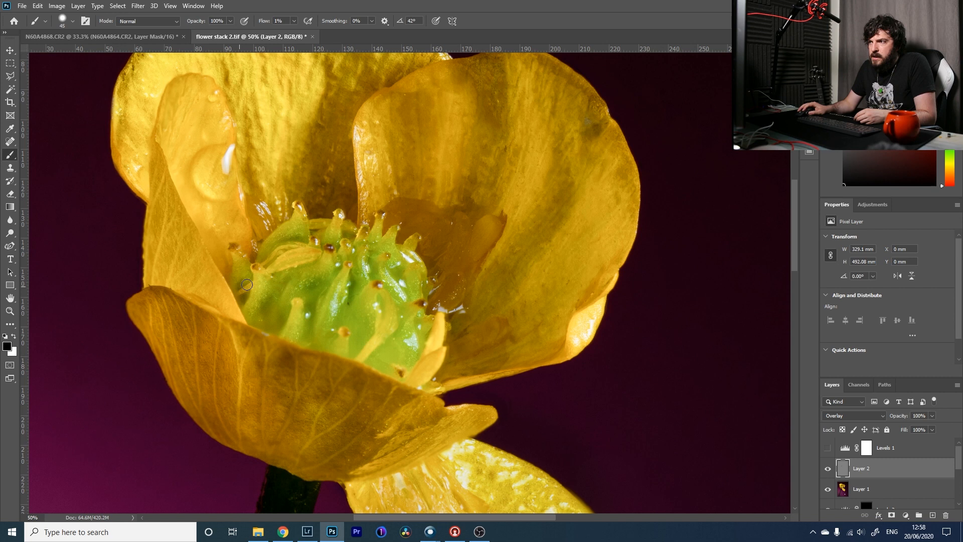
mouse_move(214, 246)
mouse_down()
mouse_move(253, 303)
mouse_move(426, 325)
mouse_up()
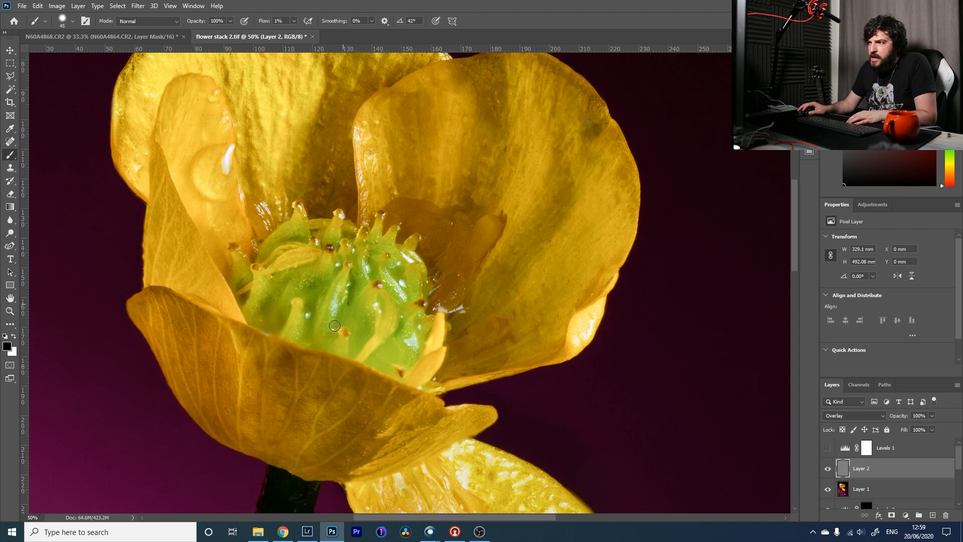
Dodge the highlights on the flower's large upper petals with white, using a 78 px brush at 1% flow.
key(x)
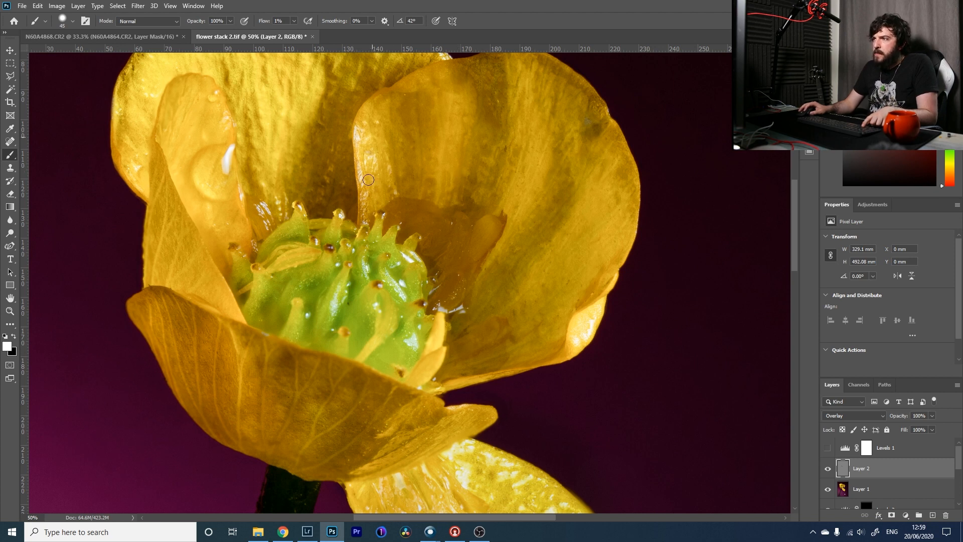
right_click(462, 117)
drag(515, 171, 526, 172)
click(454, 119)
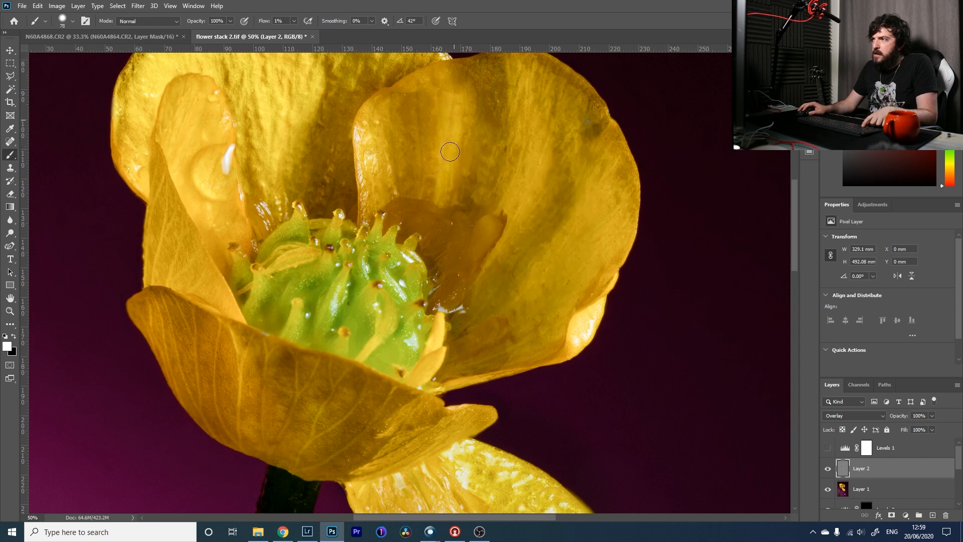
mouse_move(581, 263)
mouse_down()
mouse_move(594, 286)
mouse_move(606, 158)
mouse_move(550, 74)
mouse_up()
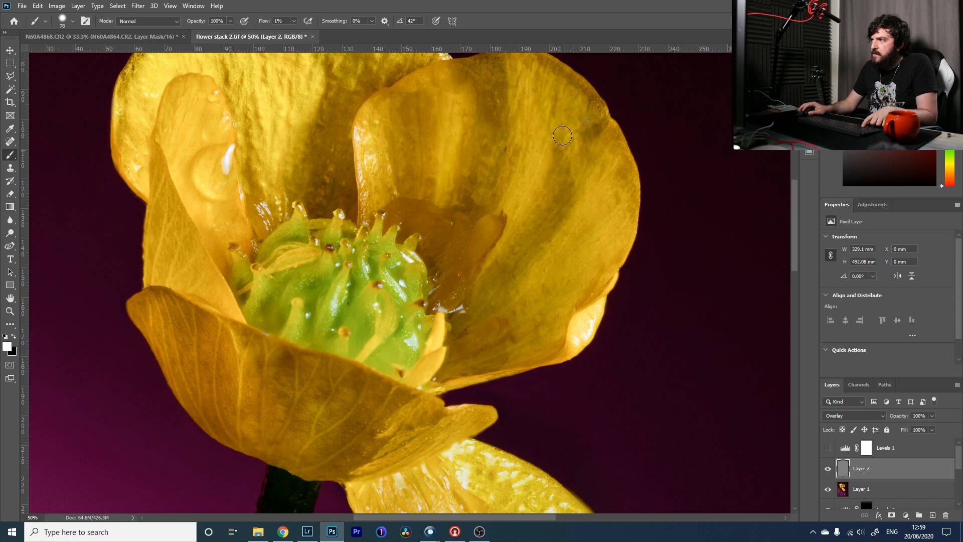
scroll(502, 130, up, 3)
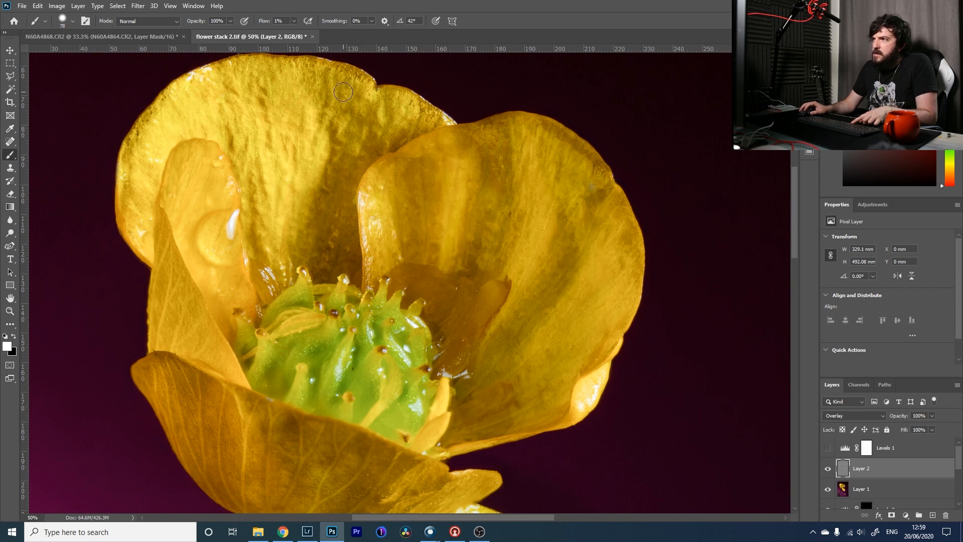
scroll(351, 237, down, 3)
Burn the darker streaks and edges of the flower's drooping lower petal with black at 1% flow.
key(x)
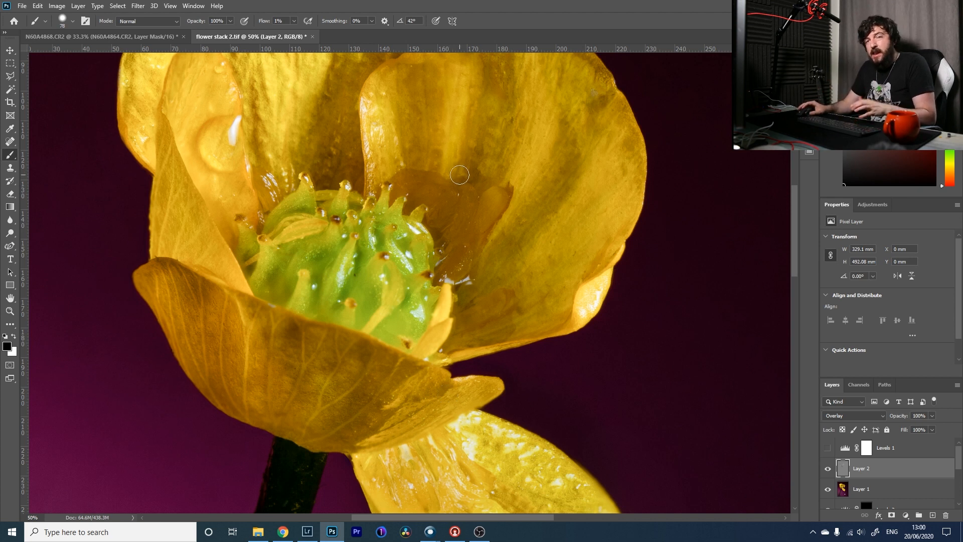
drag(419, 160, 423, 325)
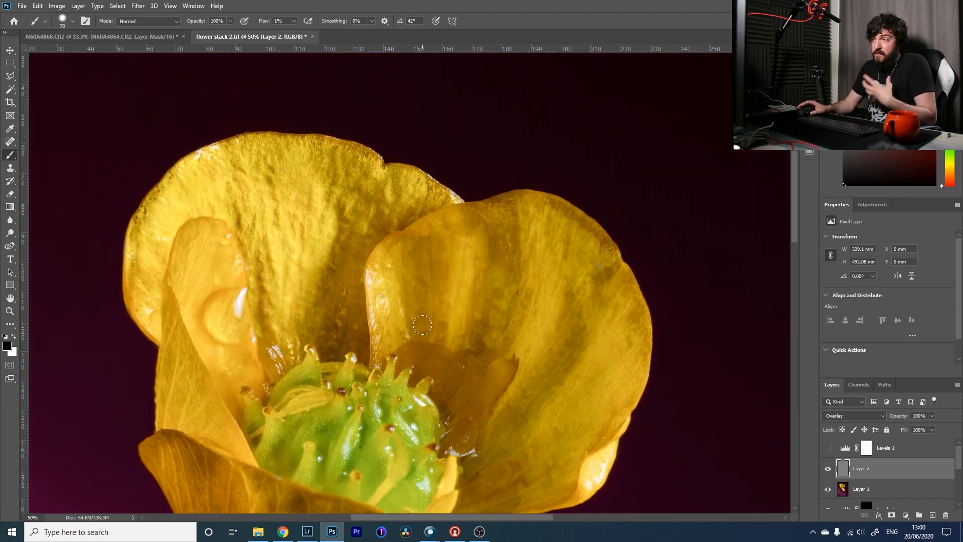
drag(441, 441, 381, 310)
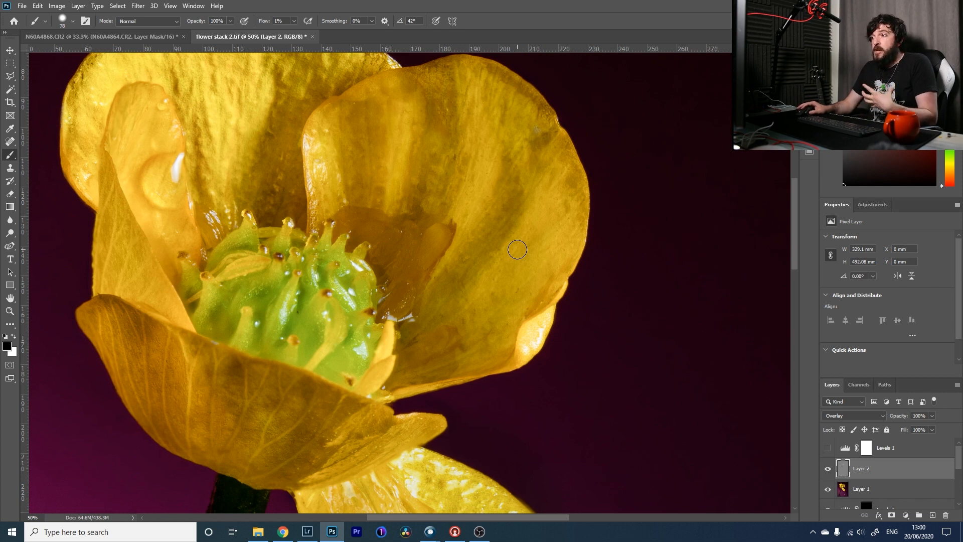
drag(477, 417, 471, 263)
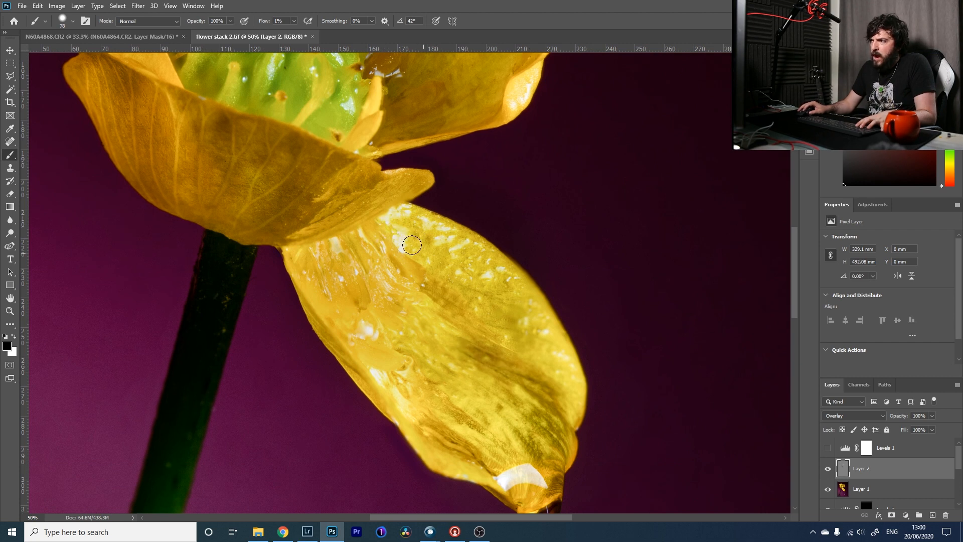
mouse_move(428, 223)
mouse_down()
mouse_move(407, 199)
mouse_move(503, 349)
mouse_move(461, 352)
mouse_move(431, 306)
mouse_up()
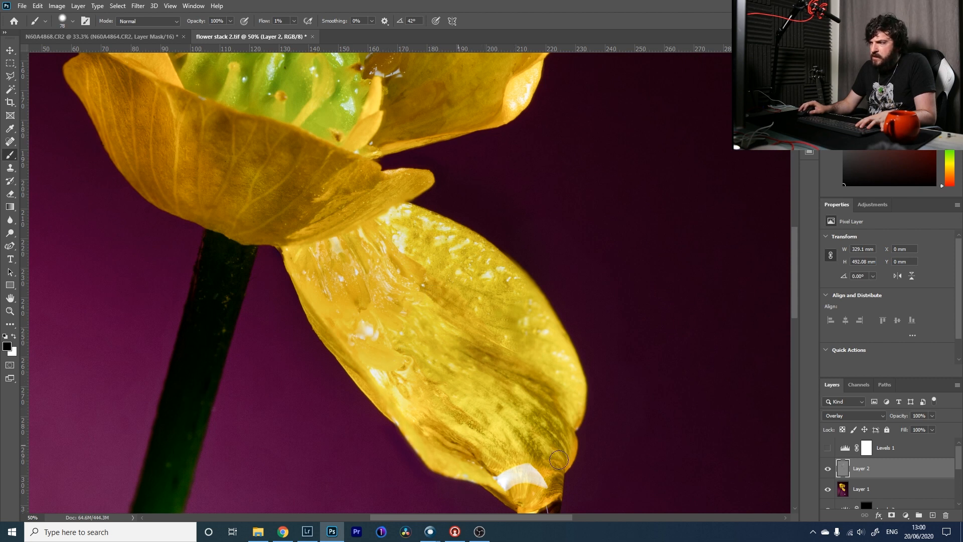
mouse_move(368, 362)
mouse_down()
mouse_move(427, 342)
mouse_move(335, 229)
mouse_move(380, 294)
mouse_move(429, 295)
mouse_move(437, 238)
mouse_move(537, 343)
mouse_move(456, 364)
mouse_move(521, 381)
mouse_up()
drag(567, 462, 490, 311)
Dodge the highlights along the water strand and inside the hanging droplet with white.
key(x)
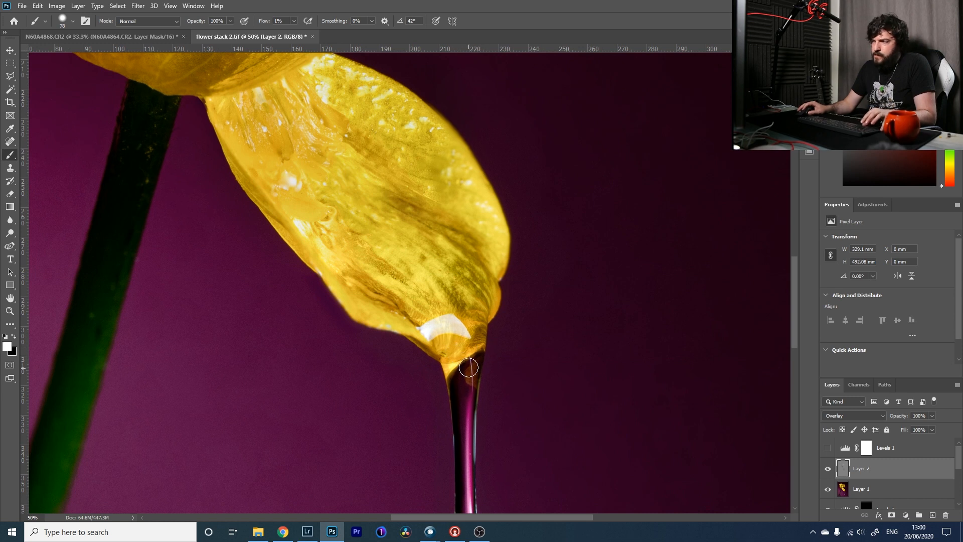
mouse_move(472, 439)
mouse_down()
mouse_move(466, 328)
mouse_move(453, 344)
mouse_up()
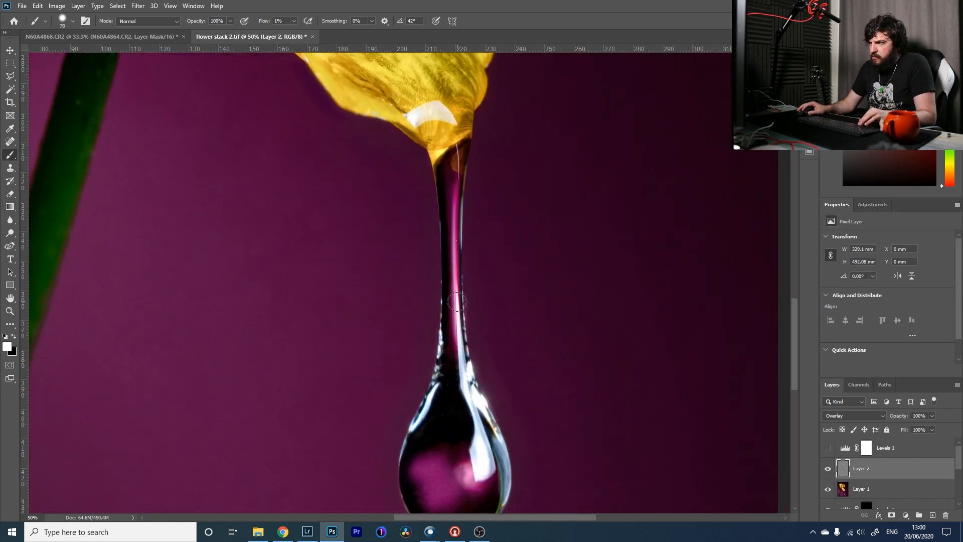
drag(479, 456, 486, 471)
drag(452, 442, 455, 306)
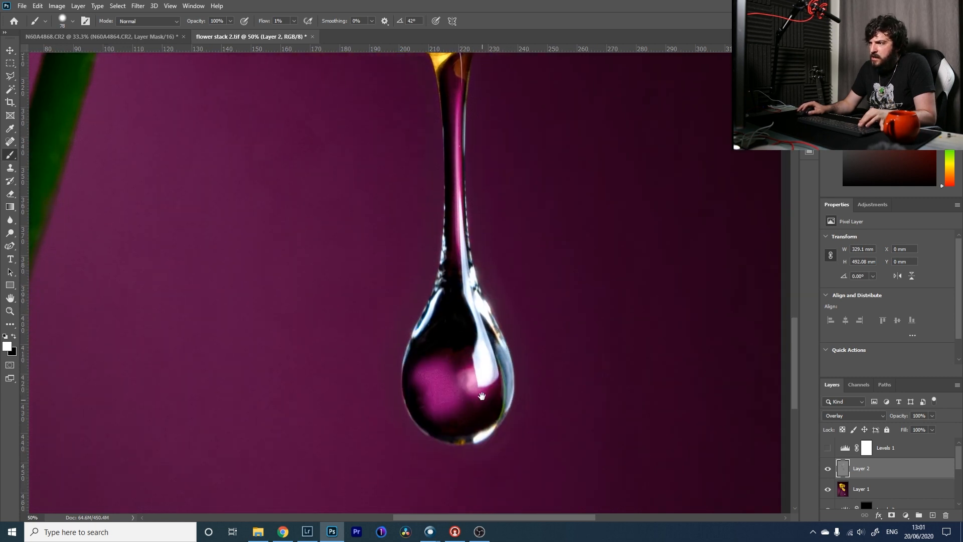
Fit the whole photo on screen and compare it with Layer 2 hidden and shown.
key(z)
right_click(427, 291)
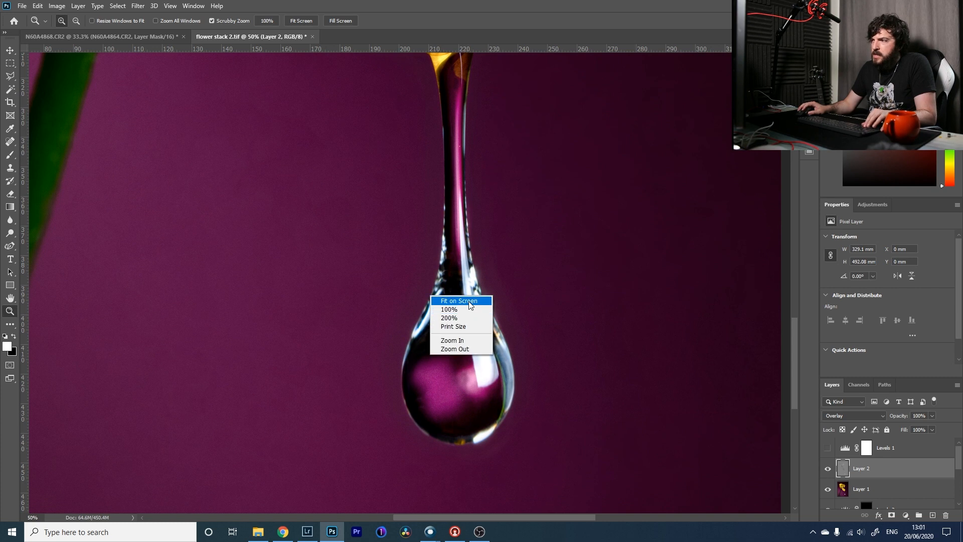
click(452, 300)
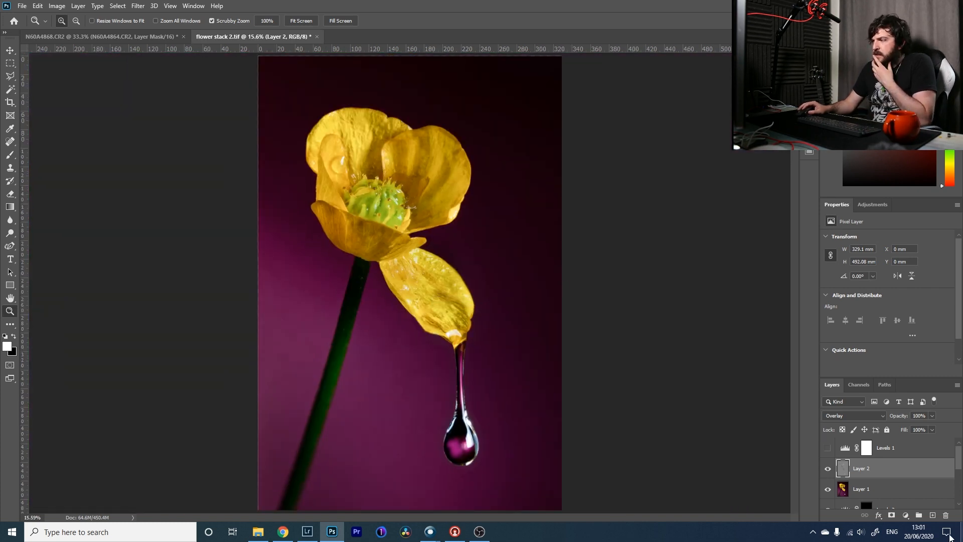
click(828, 469)
click(829, 469)
click(828, 470)
click(828, 469)
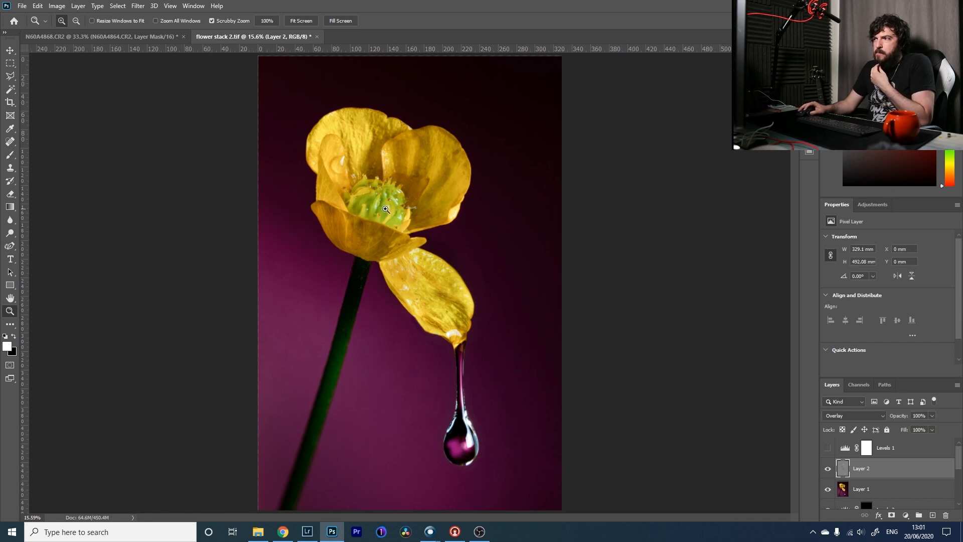
click(830, 473)
click(830, 473)
click(830, 472)
click(830, 472)
click(830, 472)
click(830, 472)
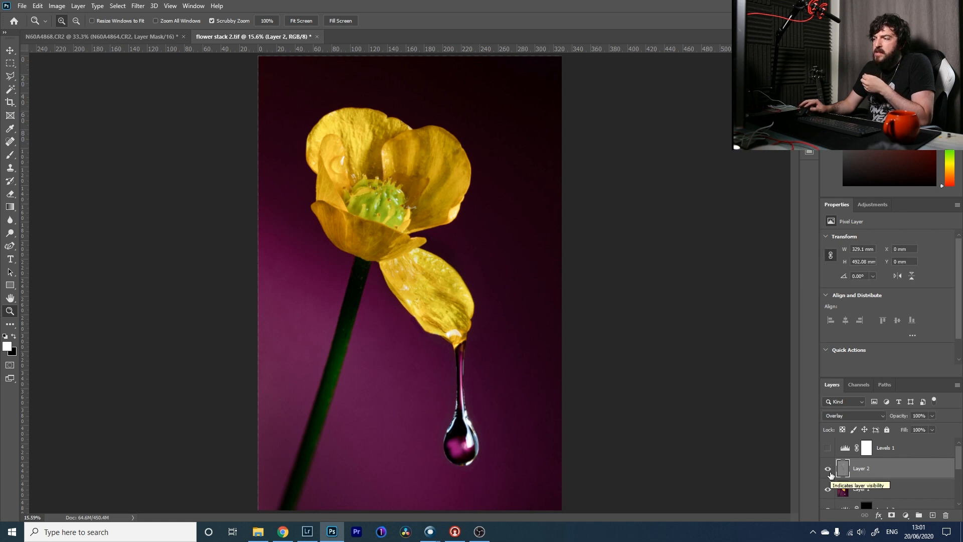
Reduce Layer 2's opacity to 70%, checking the photo with and without the layer, and return to the Brush tool.
click(933, 416)
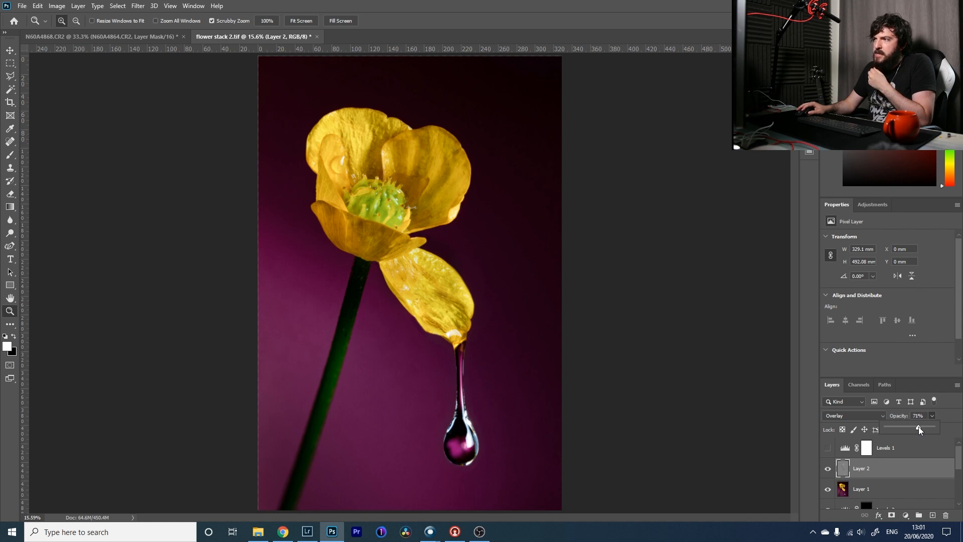
click(830, 472)
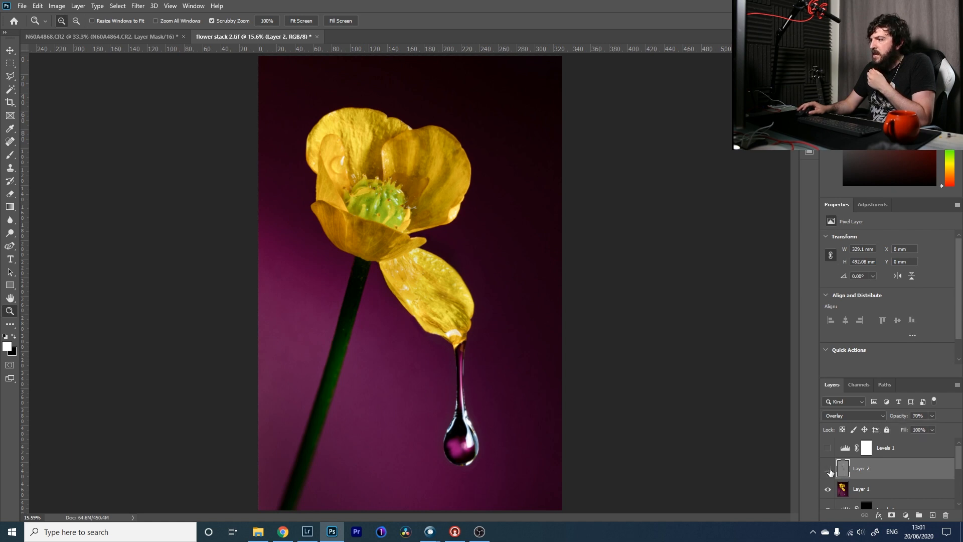
click(830, 472)
click(830, 473)
click(828, 470)
click(827, 469)
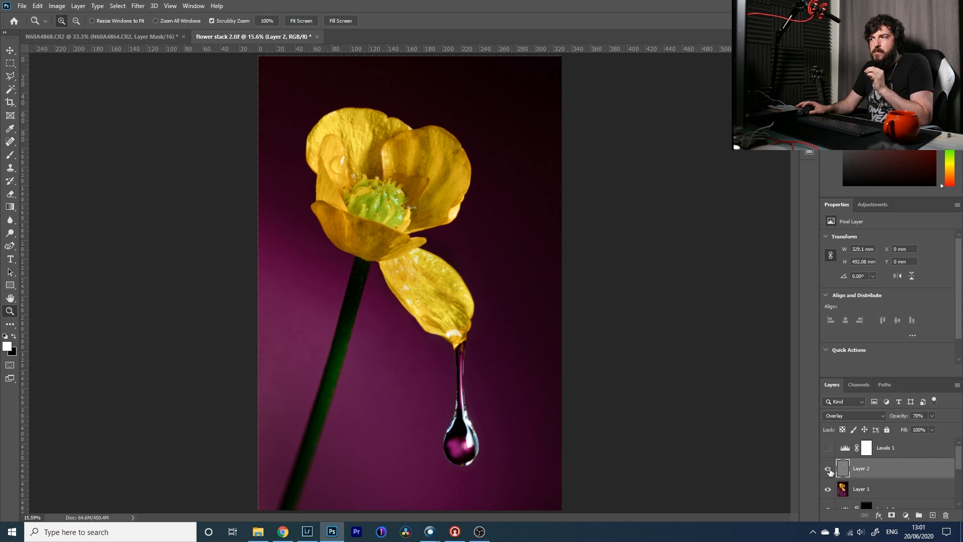
click(443, 146)
key(b)
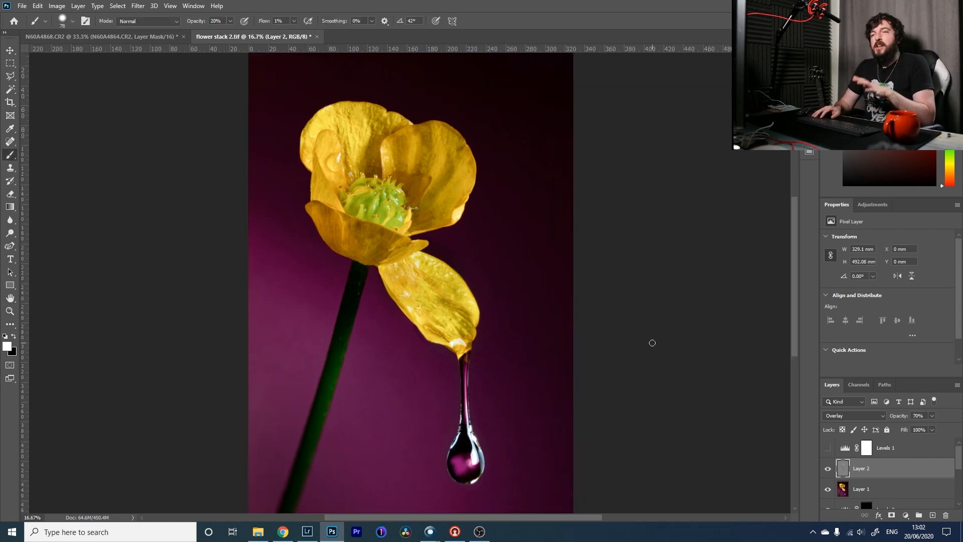